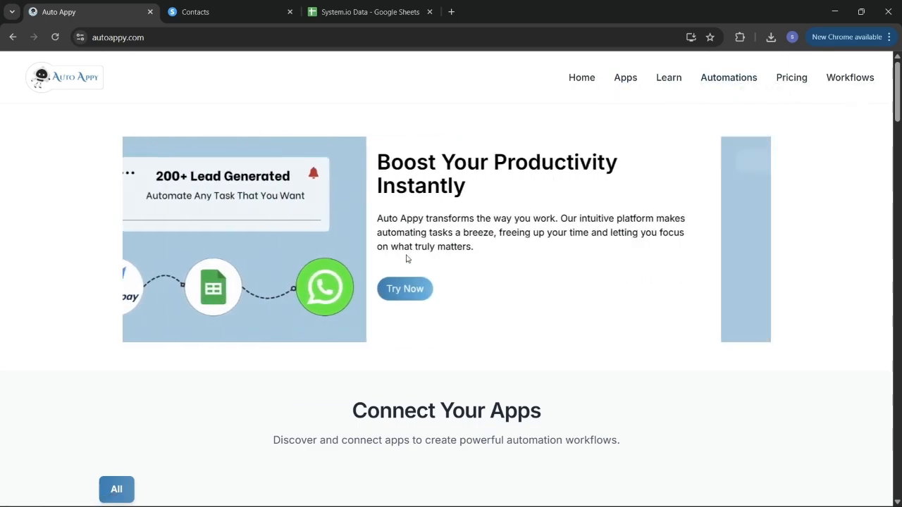
# - Go to the Workflows dashboard and begin adding a new workflow
pyautogui.scroll(-3, 406, 259)
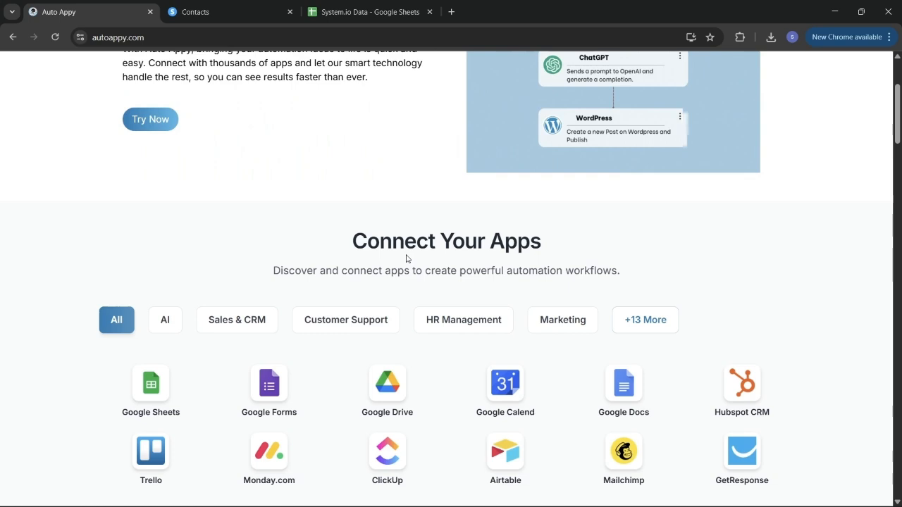
pyautogui.scroll(-1, 406, 258)
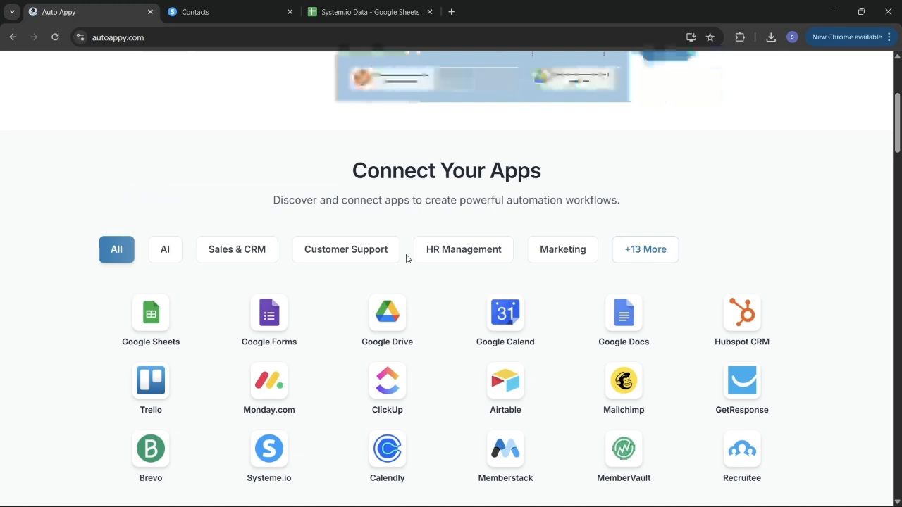
pyautogui.scroll(-3, 406, 259)
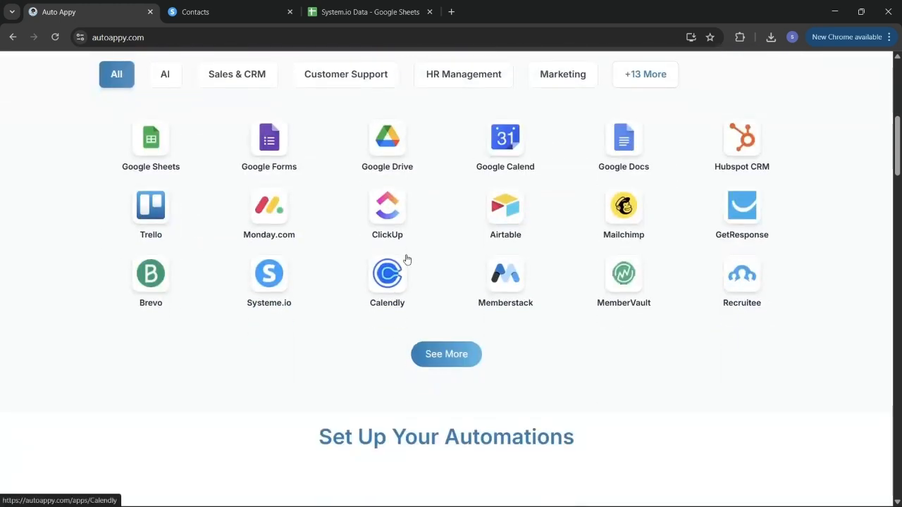
pyautogui.scroll(-1, 405, 259)
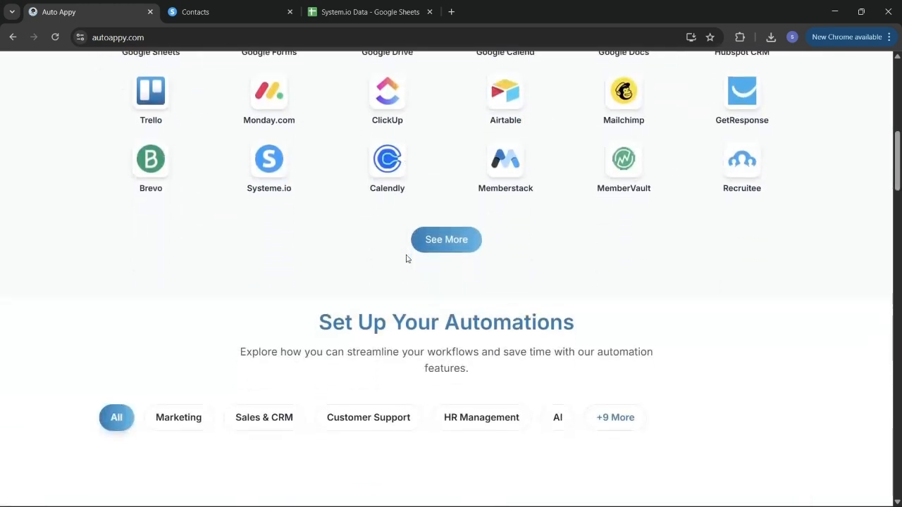
pyautogui.scroll(-1, 406, 259)
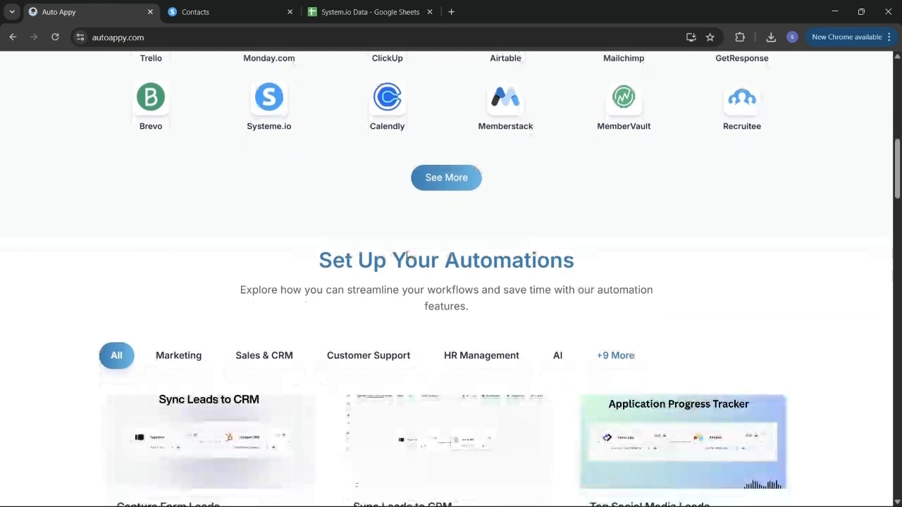
pyautogui.scroll(-1, 406, 257)
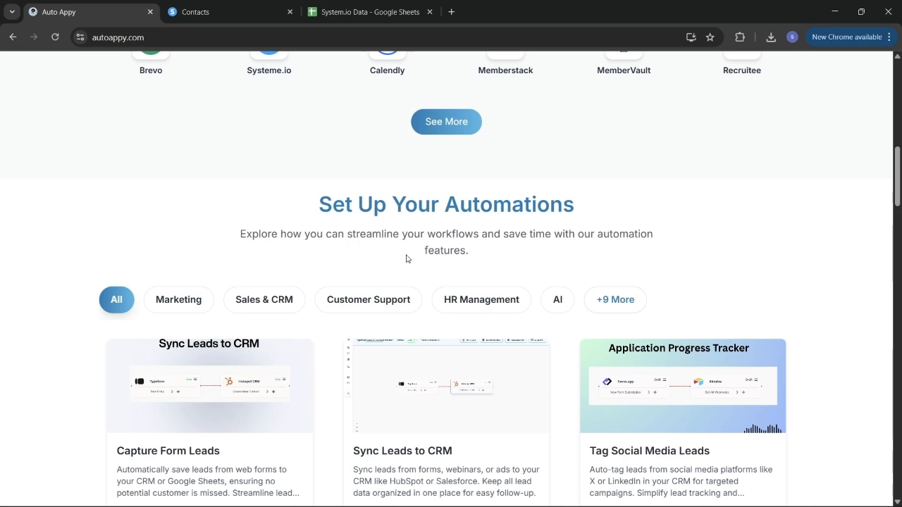
pyautogui.scroll(-2, 406, 259)
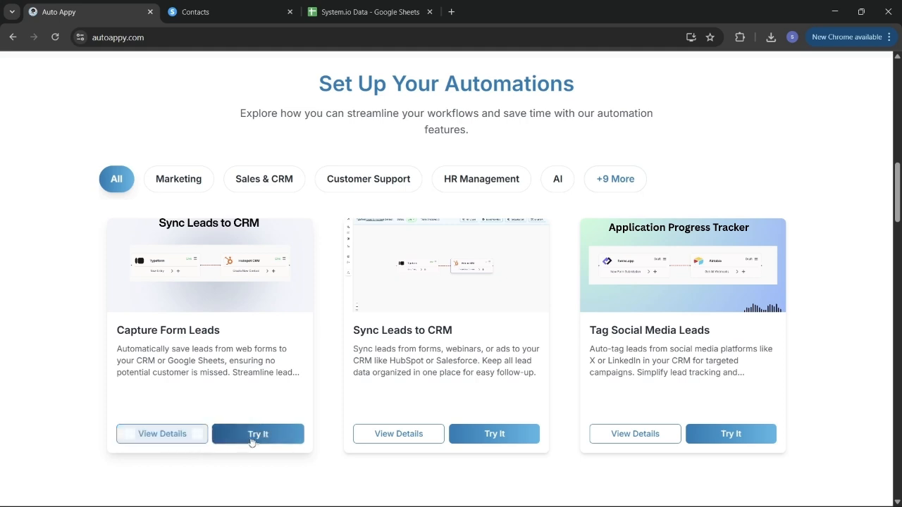
pyautogui.scroll(-7, 329, 365)
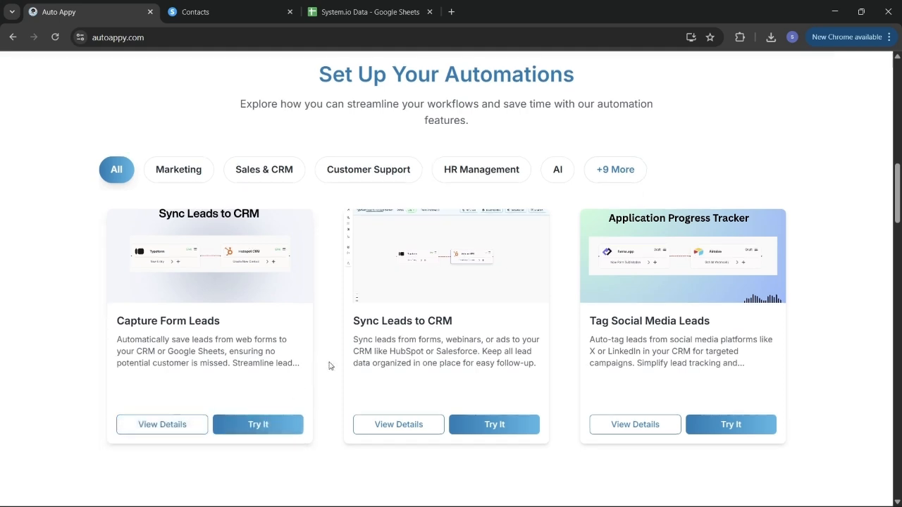
pyautogui.scroll(-10, 329, 365)
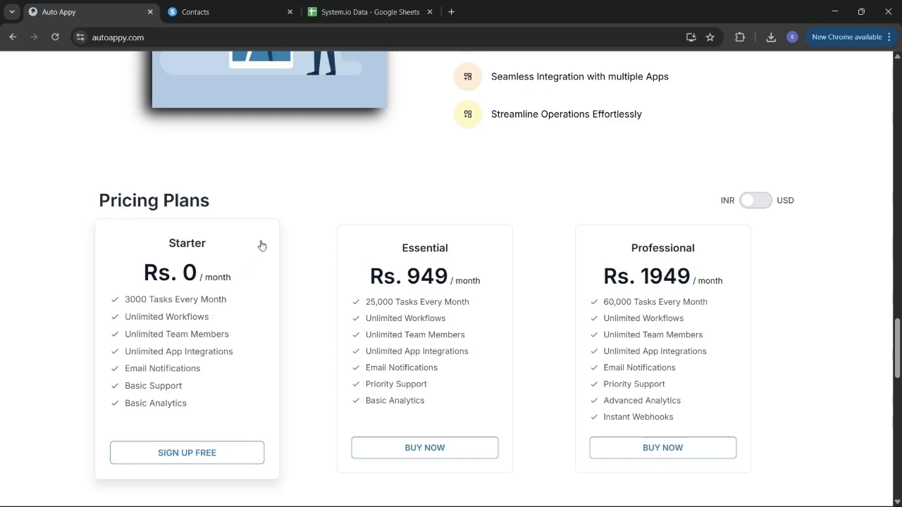
pyautogui.scroll(5, 407, 171)
pyautogui.scroll(15, 407, 171)
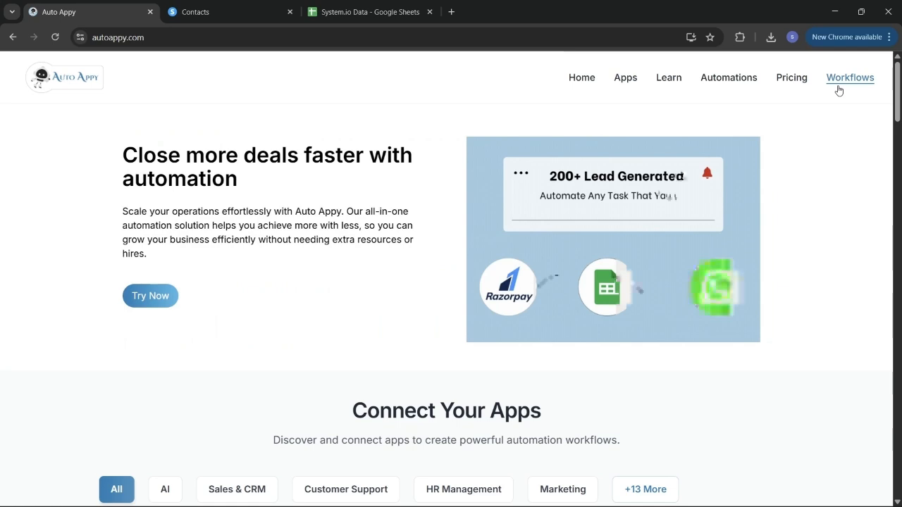
pyautogui.click(839, 89)
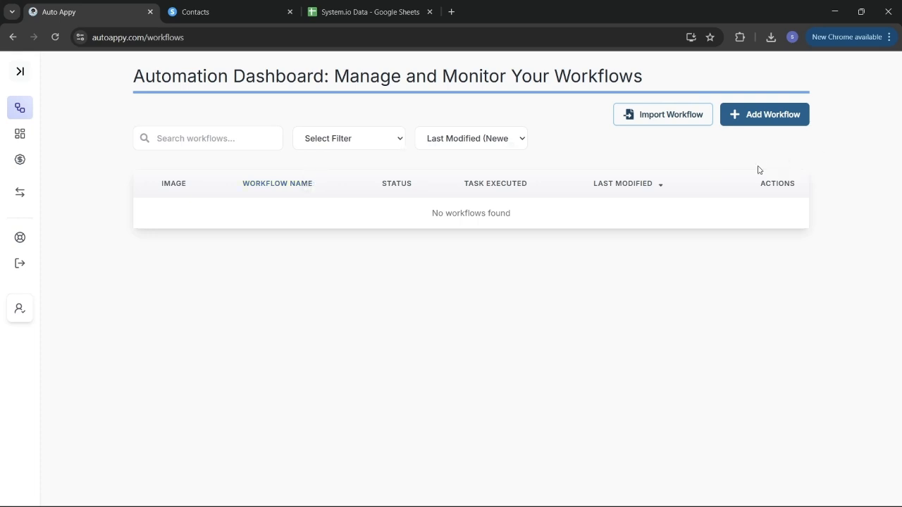
pyautogui.click(763, 115)
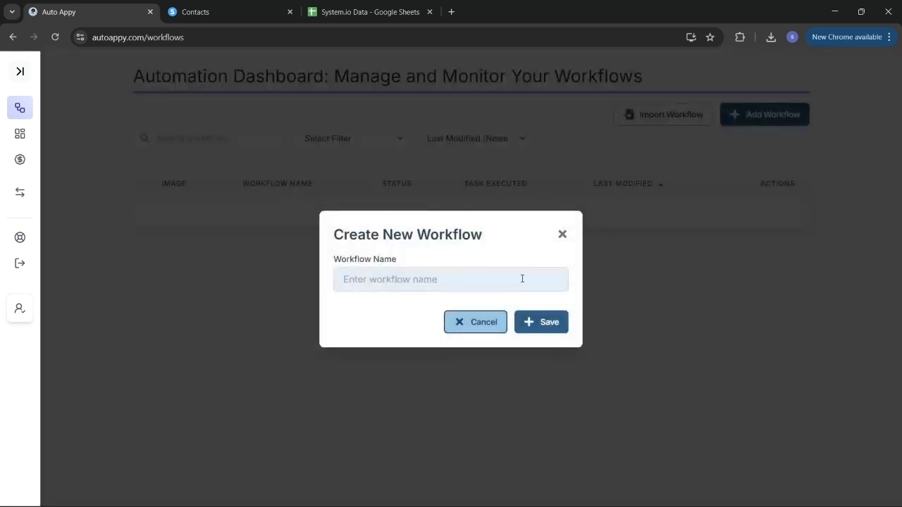
# - Name the workflow 'Auto Creeate Multiple System.io Contacts Using Google Sheets' and save it
pyautogui.click(415, 279)
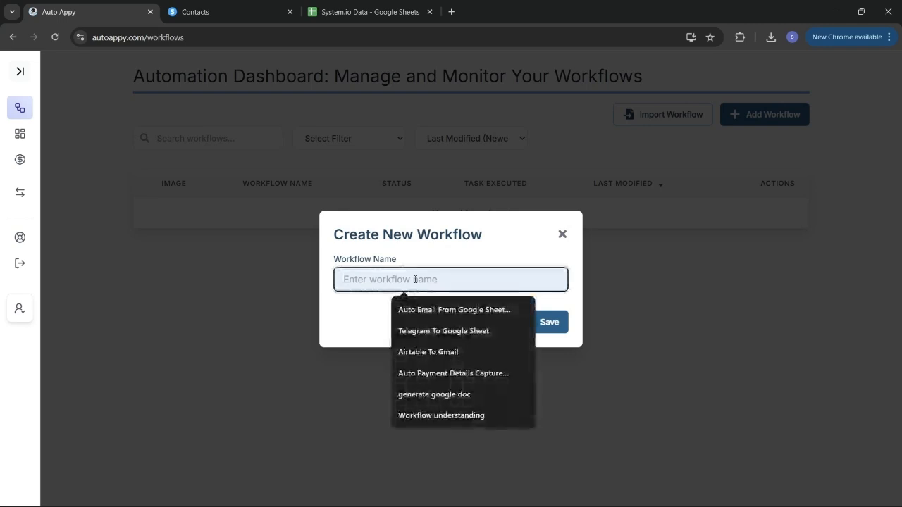
pyautogui.write('a')
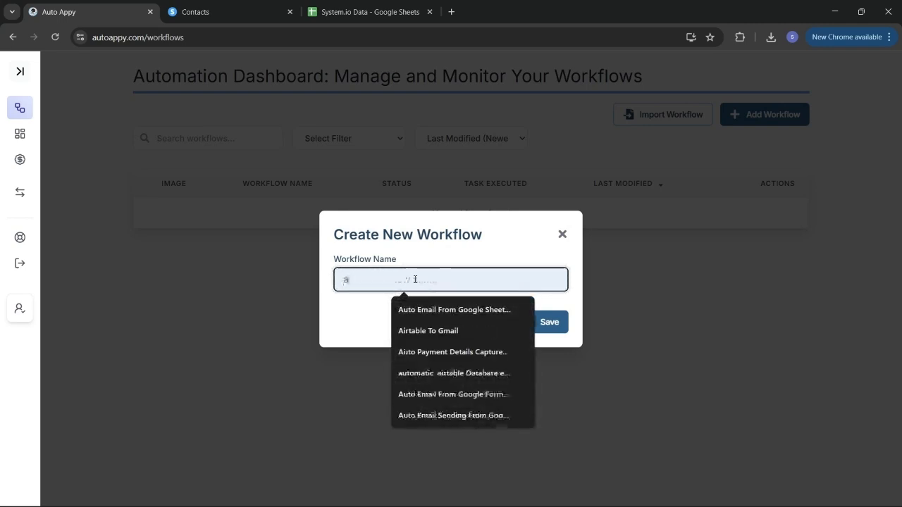
pyautogui.press('BackSpace')
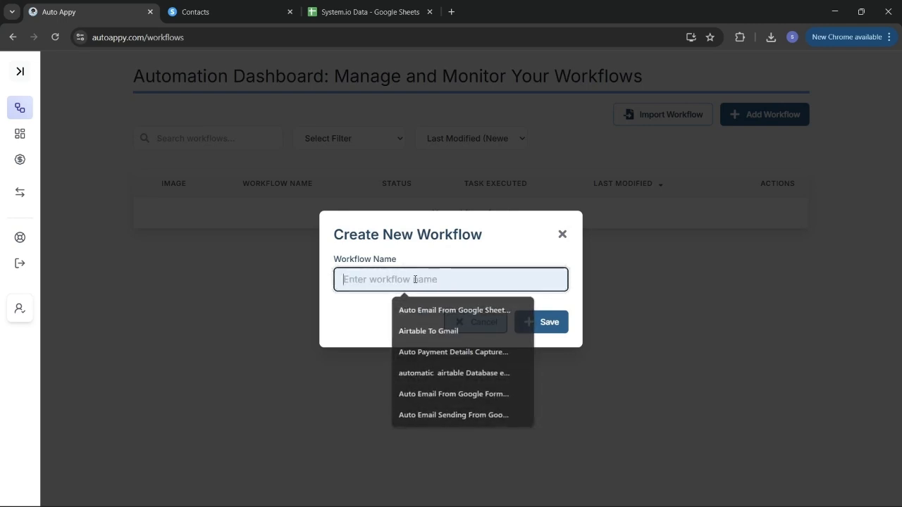
pyautogui.write('Au')
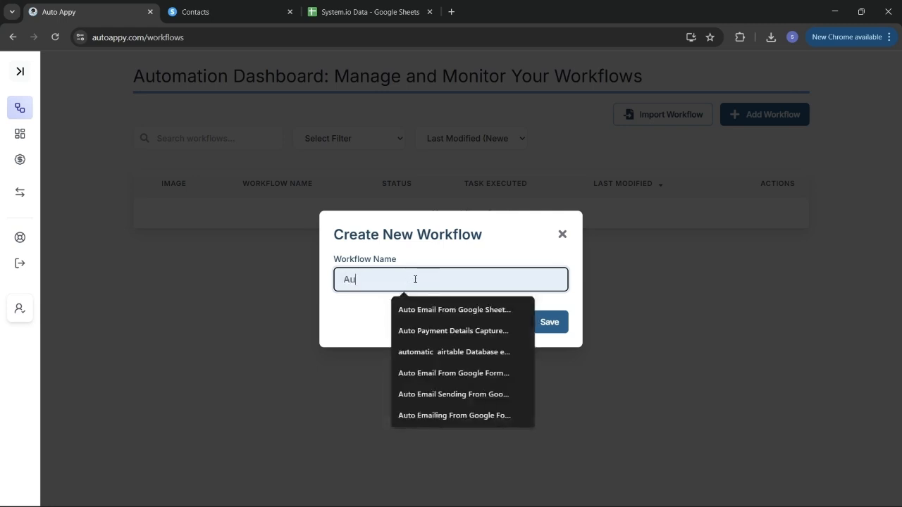
pyautogui.write('to Creeate ')
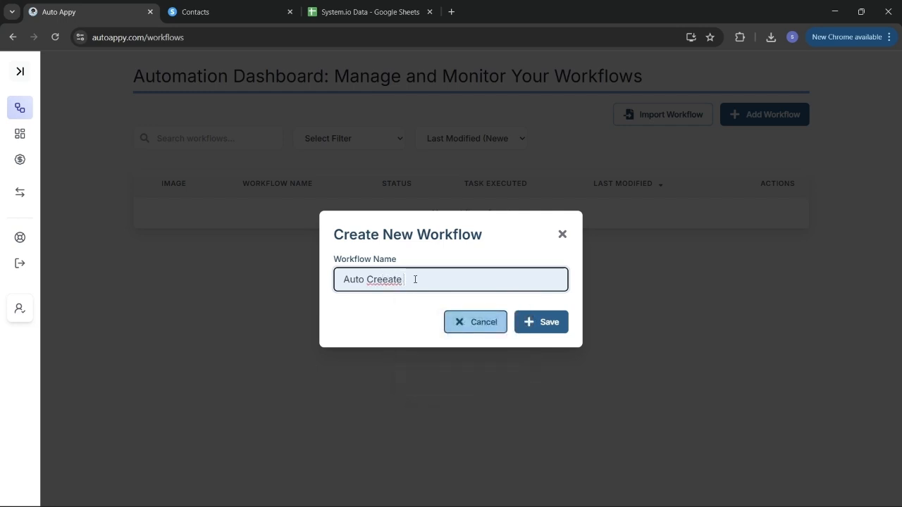
pyautogui.write('System.io Contacts Using ')
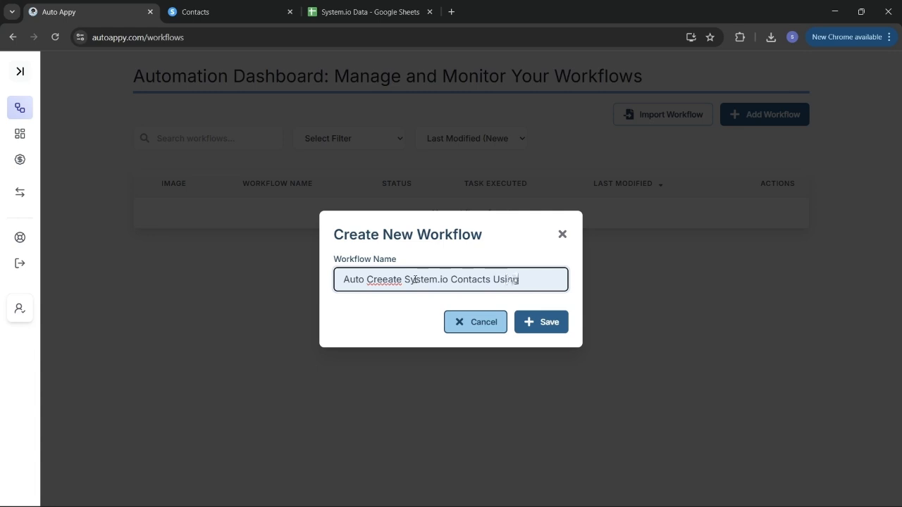
pyautogui.write('Goo')
pyautogui.write('gle Sheets')
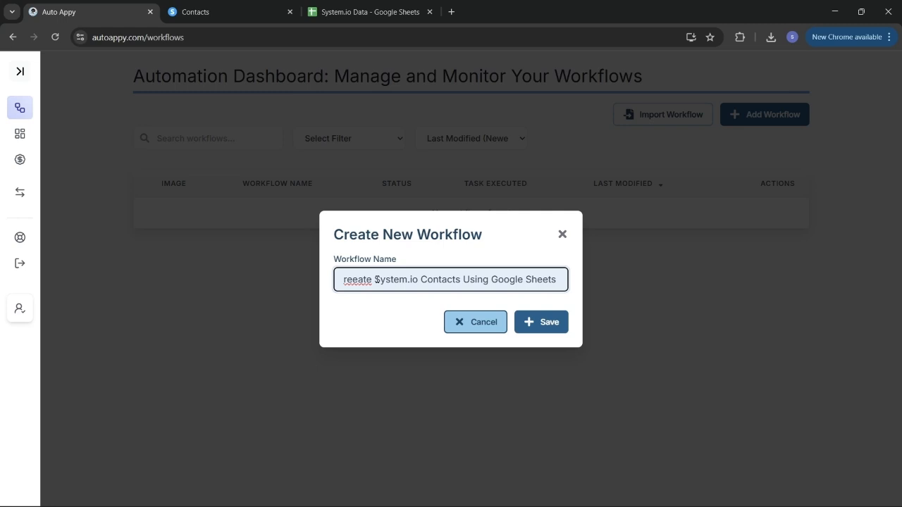
pyautogui.write('Multi')
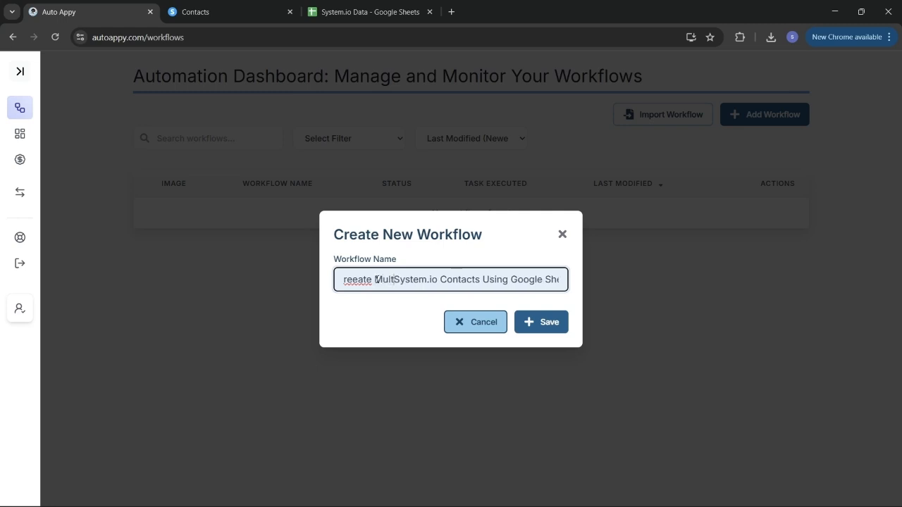
pyautogui.write('ple')
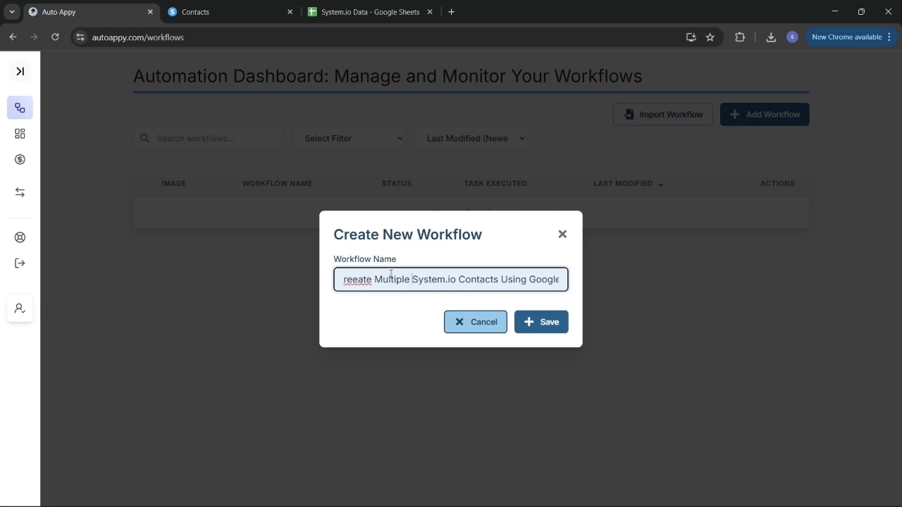
pyautogui.hscroll(1, 504, 280)
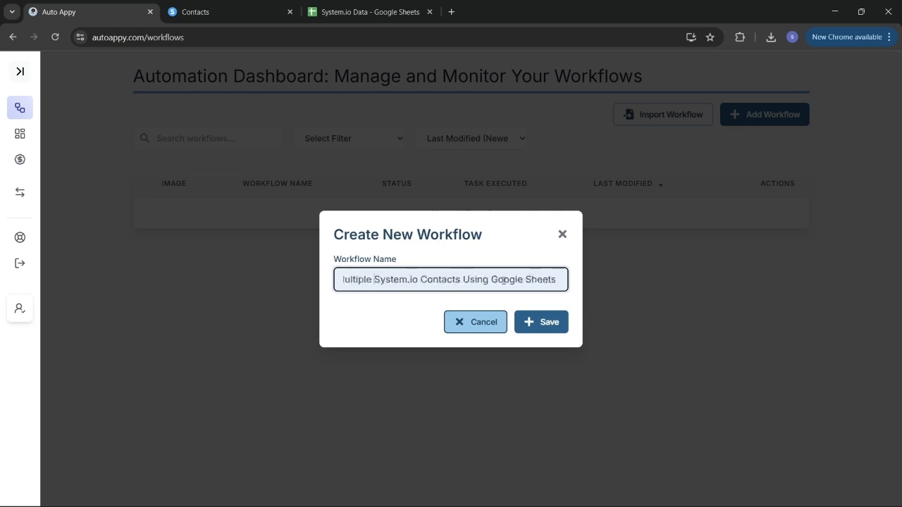
pyautogui.hscroll(-1, 504, 281)
pyautogui.click(530, 322)
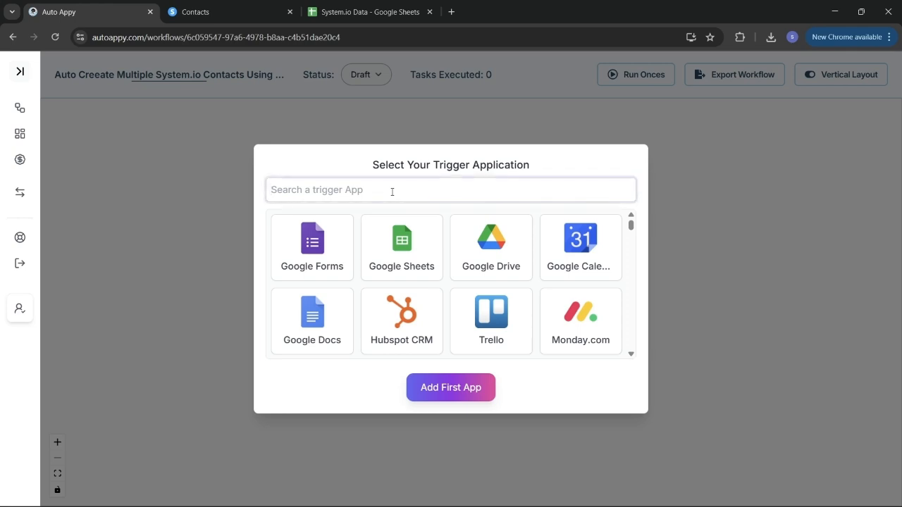
# - Add Google Sheets with the 'New Row Added or Updated' task type as the first step
pyautogui.write('google')
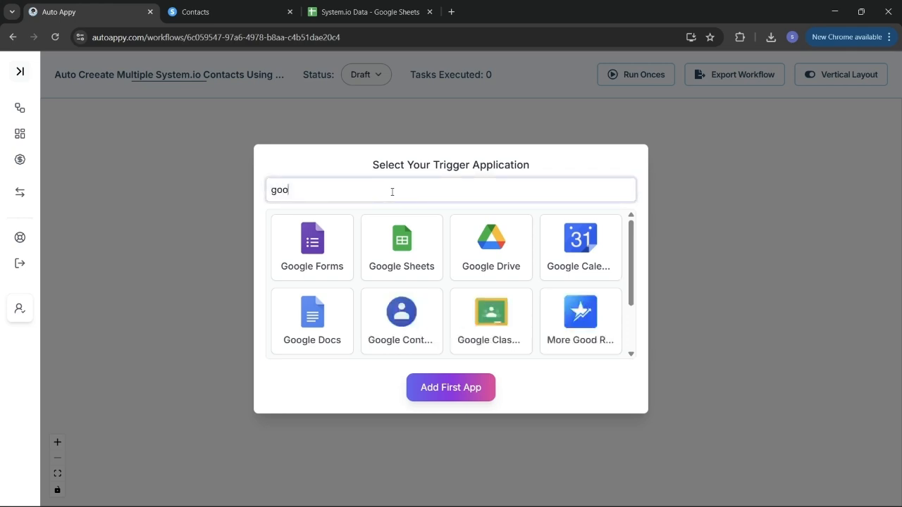
pyautogui.click(396, 251)
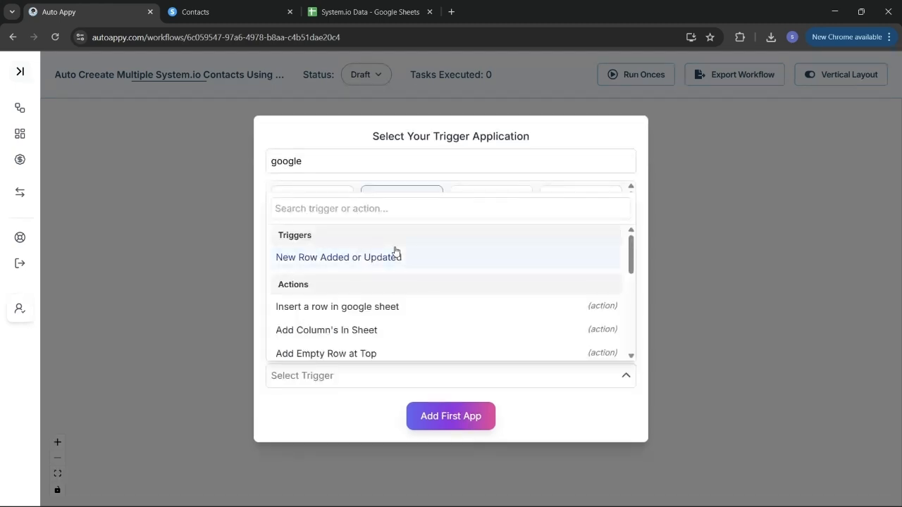
pyautogui.click(348, 262)
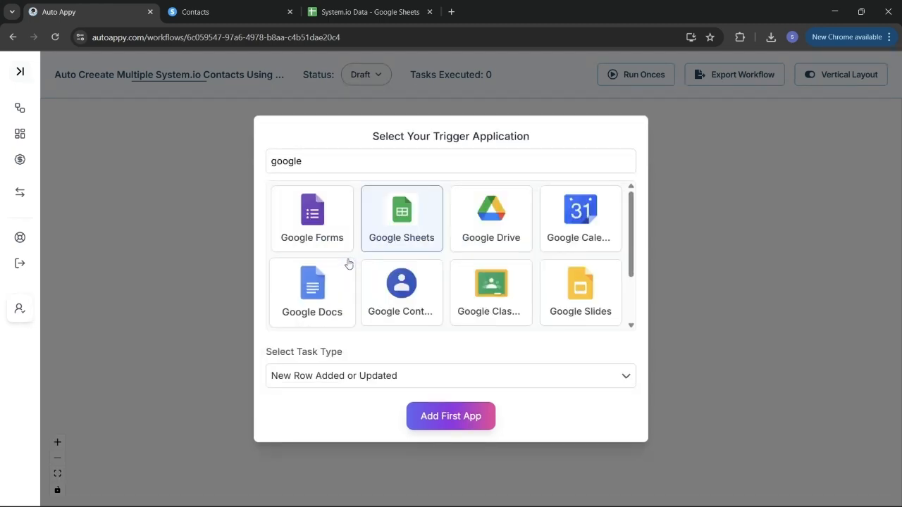
pyautogui.click(451, 419)
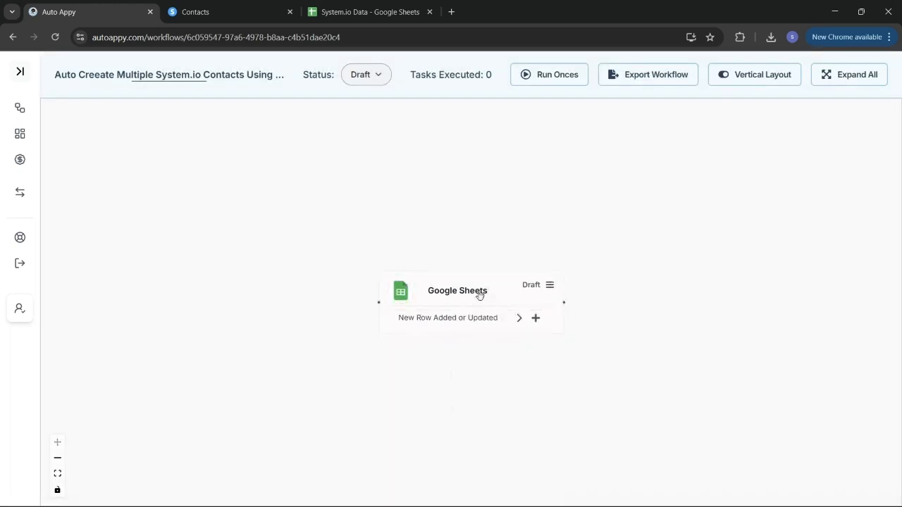
pyautogui.moveTo(479, 294); pyautogui.dragTo(425, 280)
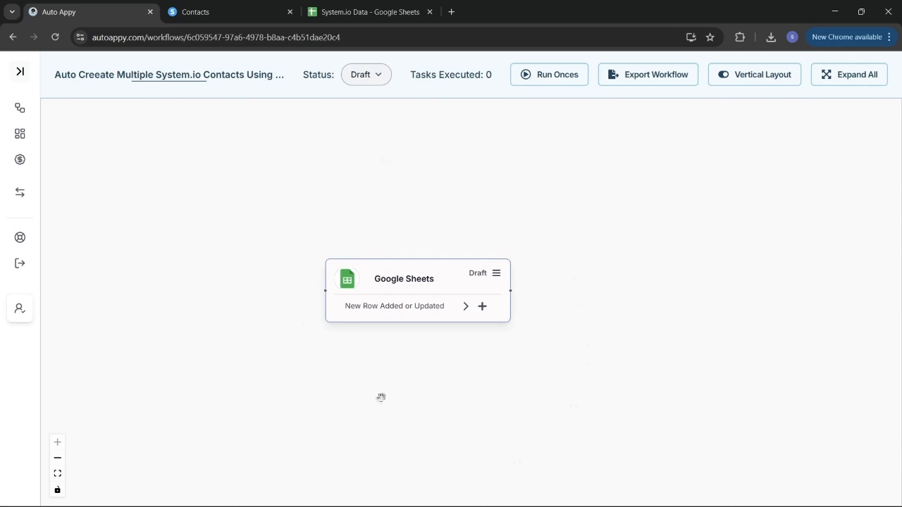
# - Copy the Google Sheets trigger's Webhook URL from its Setup panel
pyautogui.click(496, 275)
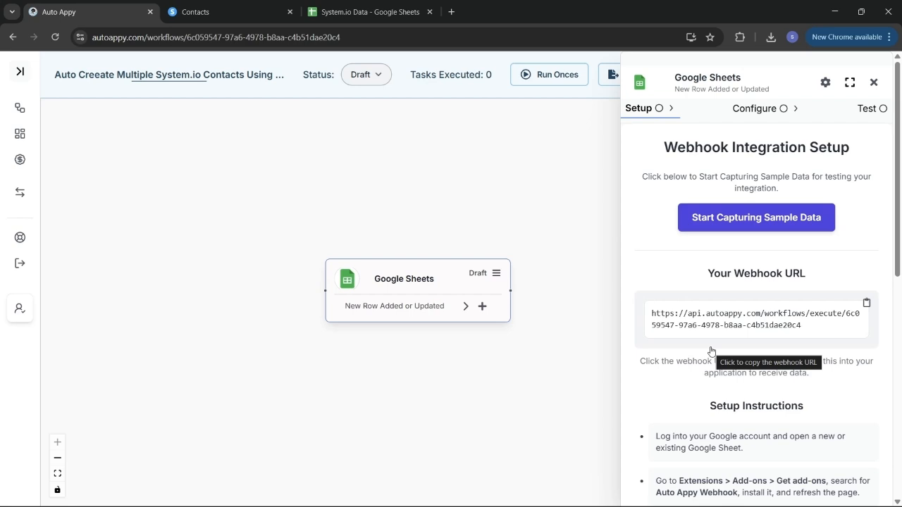
pyautogui.scroll(-1, 710, 351)
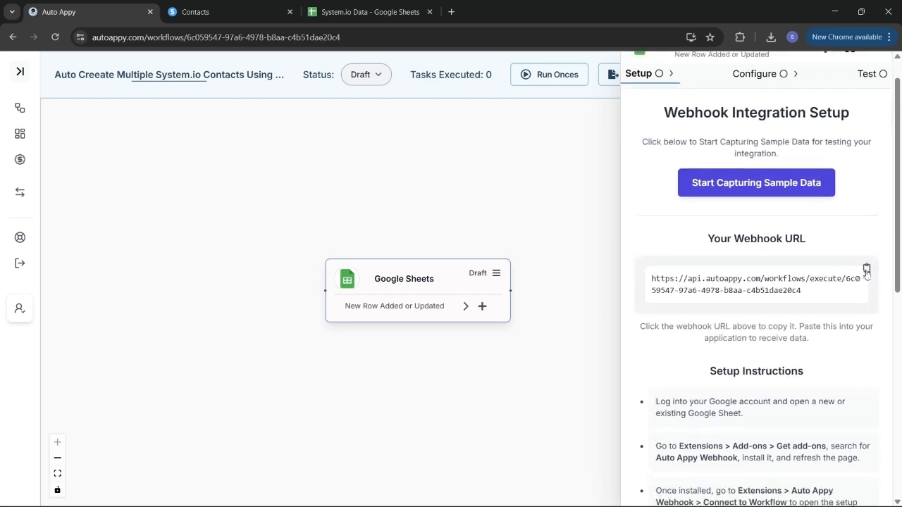
pyautogui.click(867, 270)
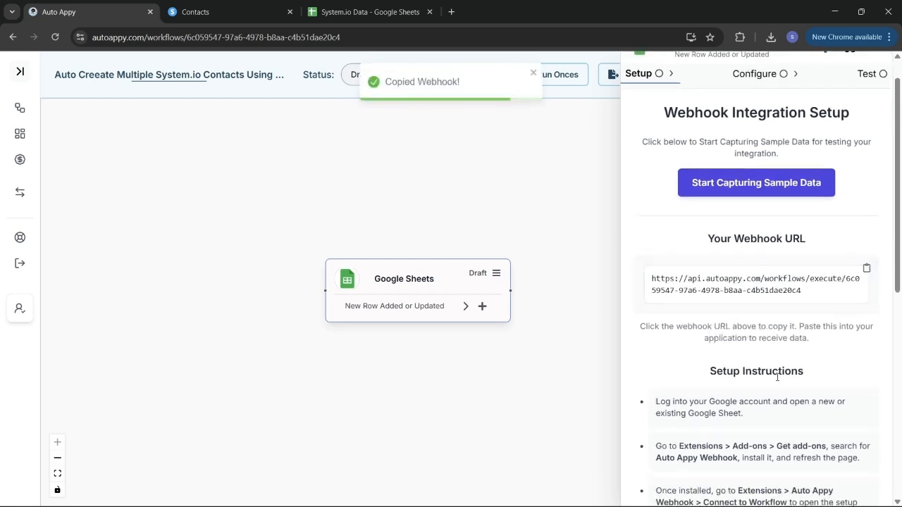
pyautogui.scroll(-3, 778, 378)
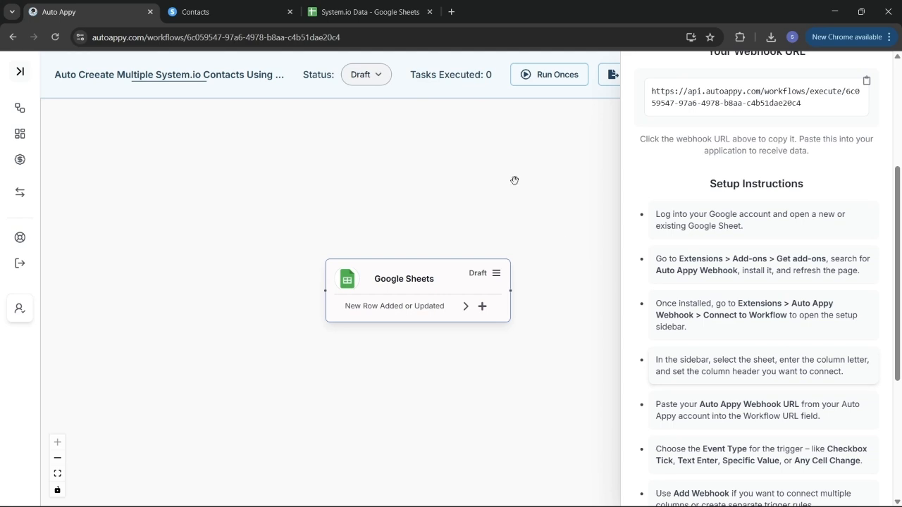
pyautogui.click(378, 5)
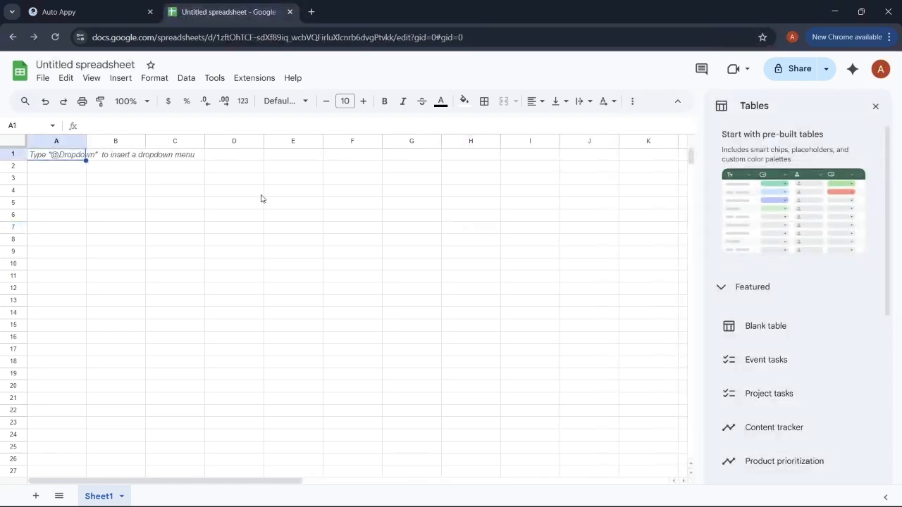
# - Open Extensions > Add-ons > Get add-ons in the untitled spreadsheet
pyautogui.click(248, 81)
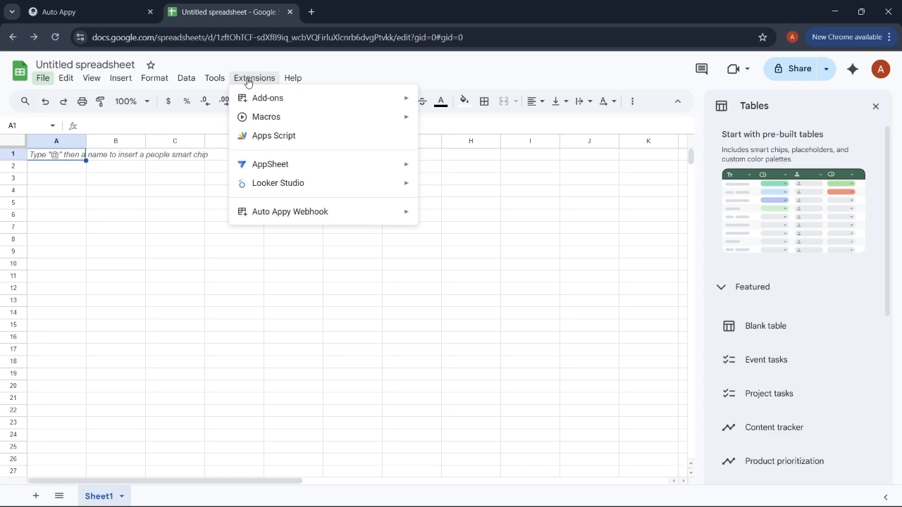
pyautogui.moveTo(265, 104)
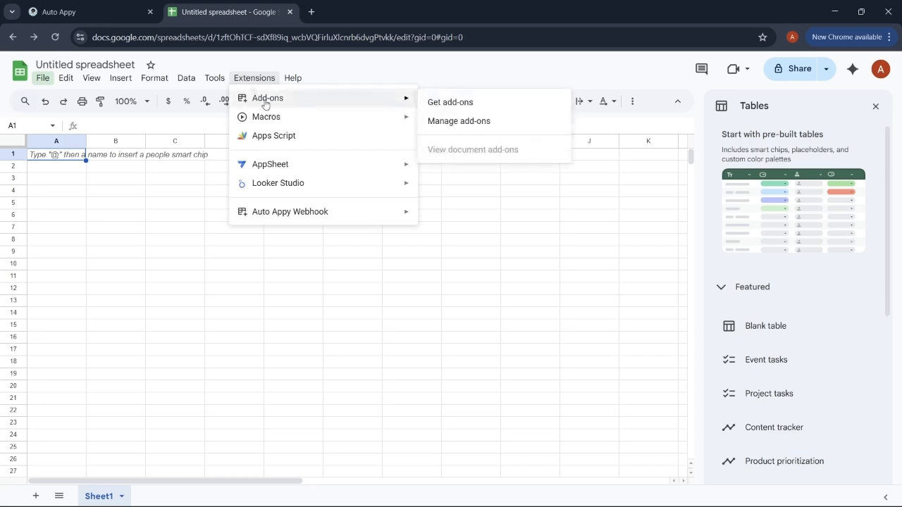
pyautogui.click(460, 102)
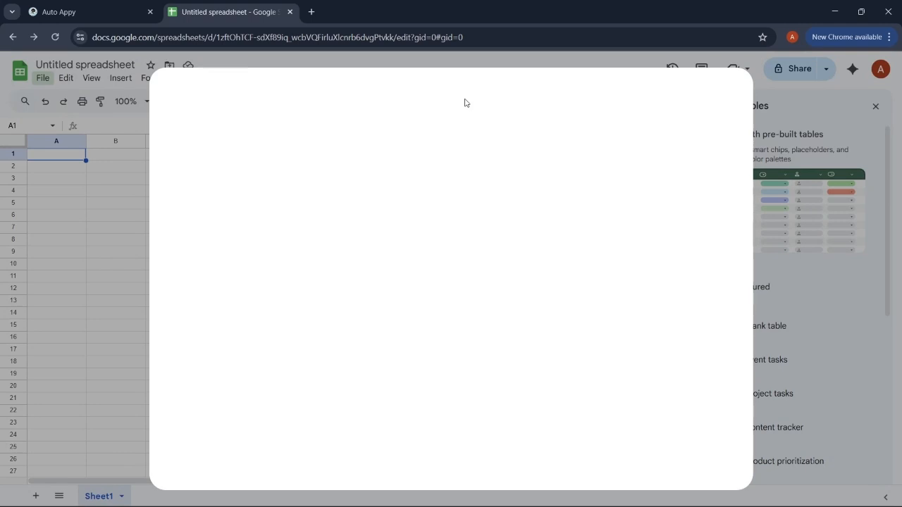
# - Search the marketplace for 'autoappy webhook' and install Auto Appy Webhook with the Google account
pyautogui.click(495, 105)
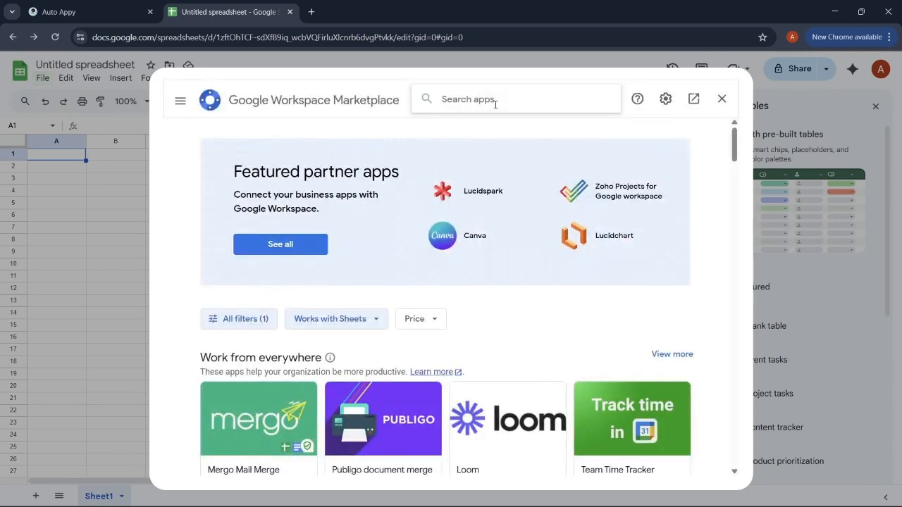
pyautogui.write('aut')
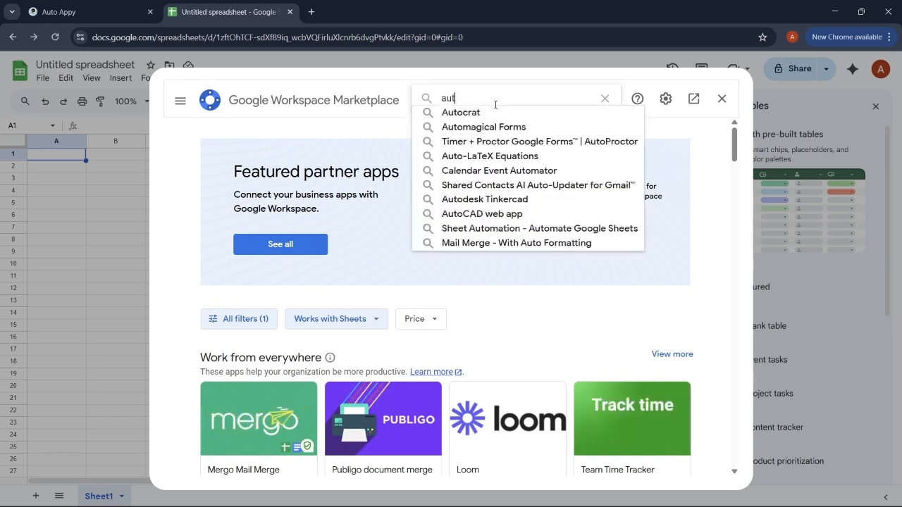
pyautogui.write('oa')
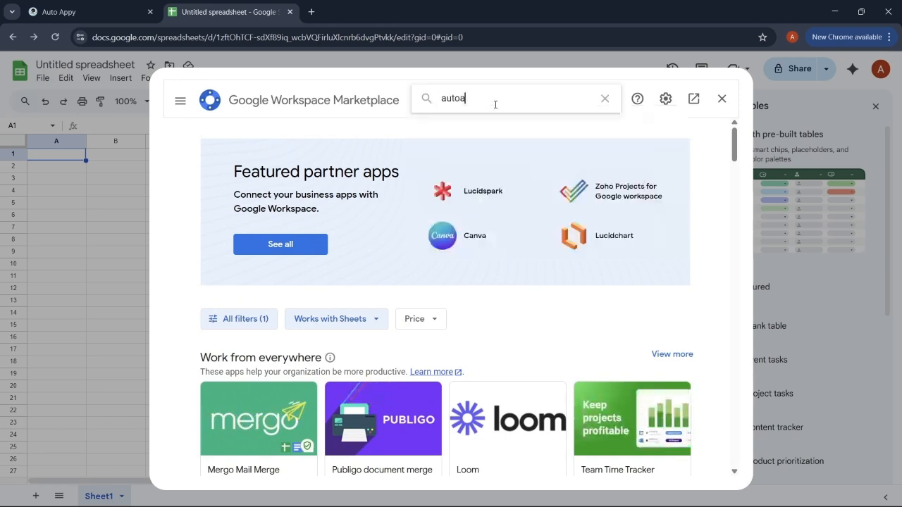
pyautogui.write('ppy webhook')
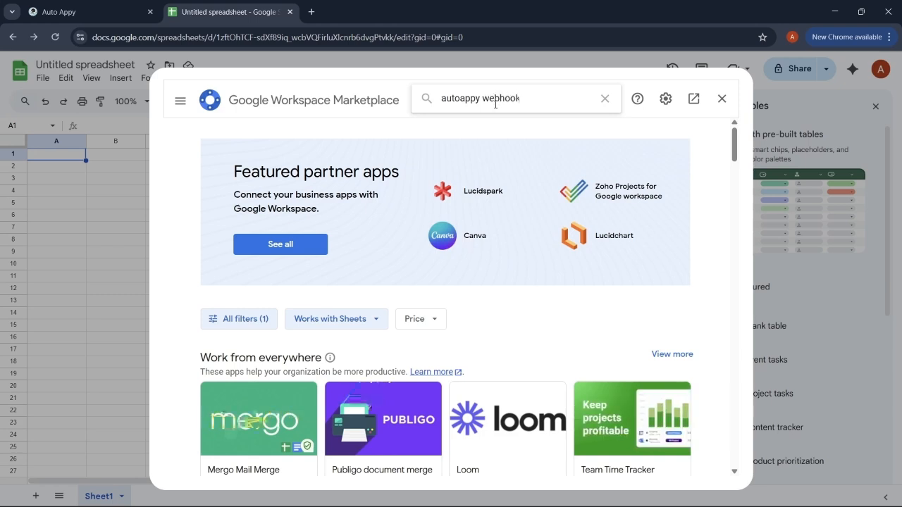
pyautogui.press('Return')
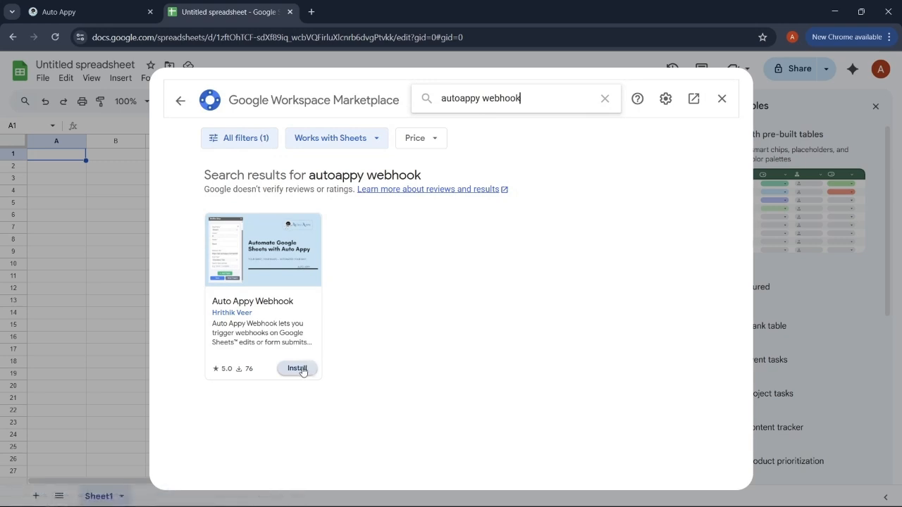
pyautogui.click(297, 369)
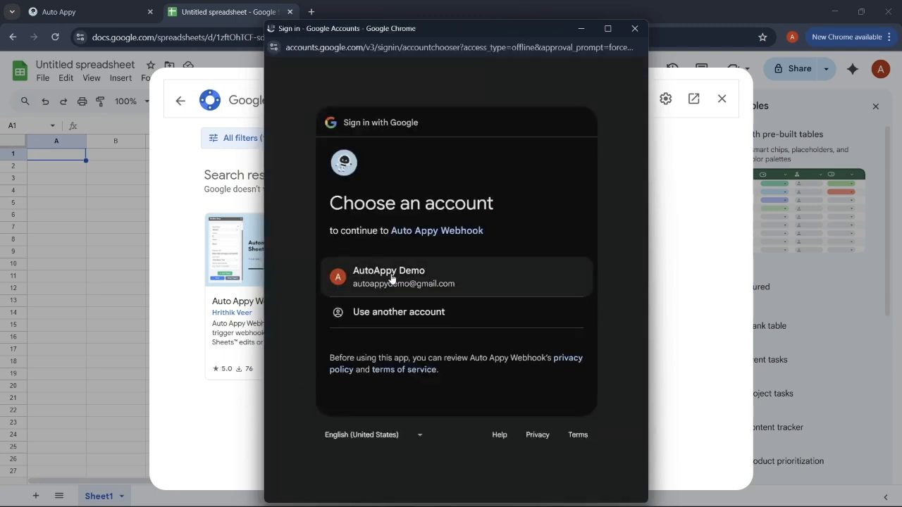
pyautogui.click(392, 277)
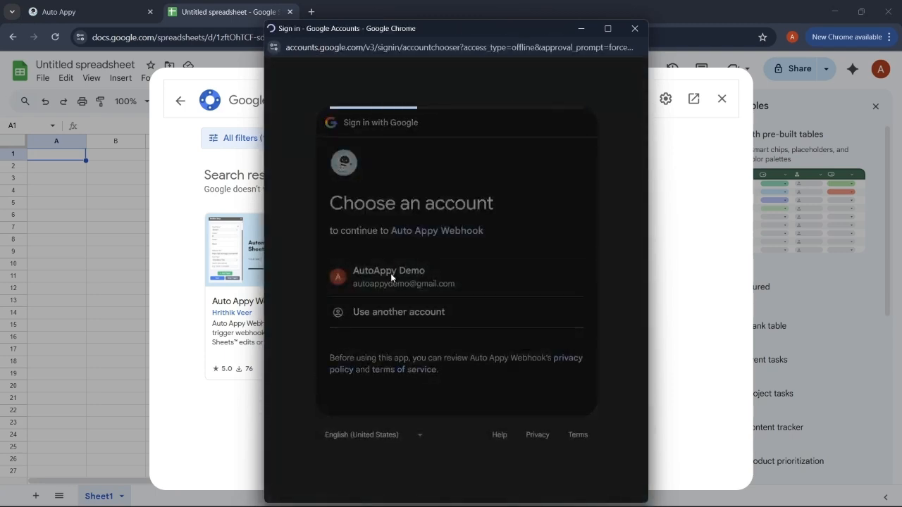
# - Continue the sign-in and allow Auto Appy Webhook's requested permissions
pyautogui.scroll(-2, 487, 322)
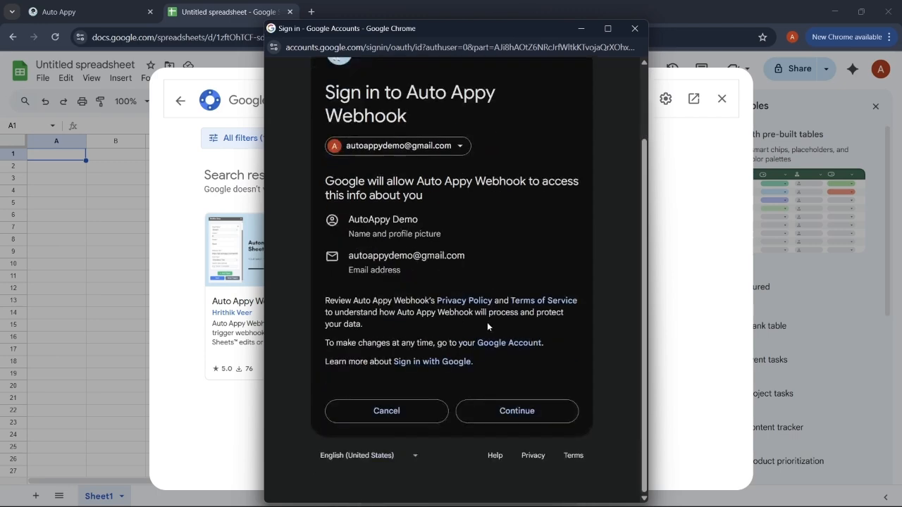
pyautogui.click(524, 415)
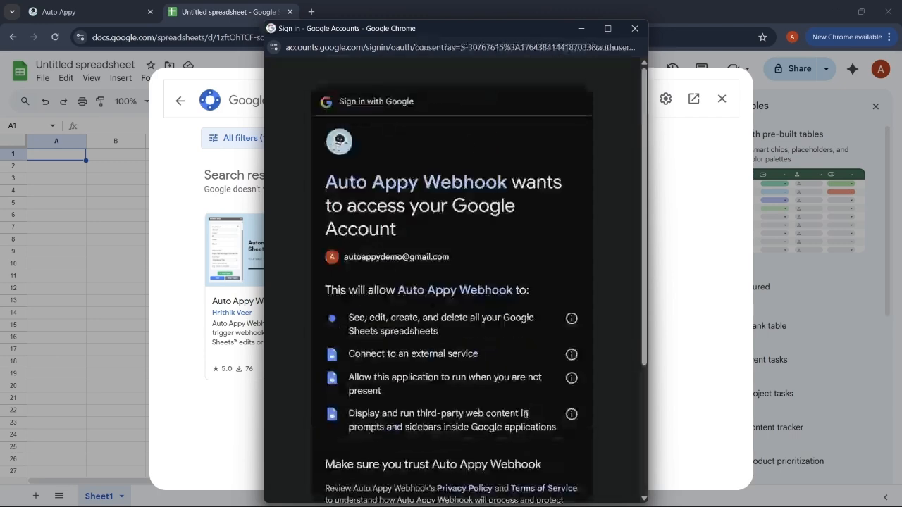
pyautogui.scroll(-3, 533, 358)
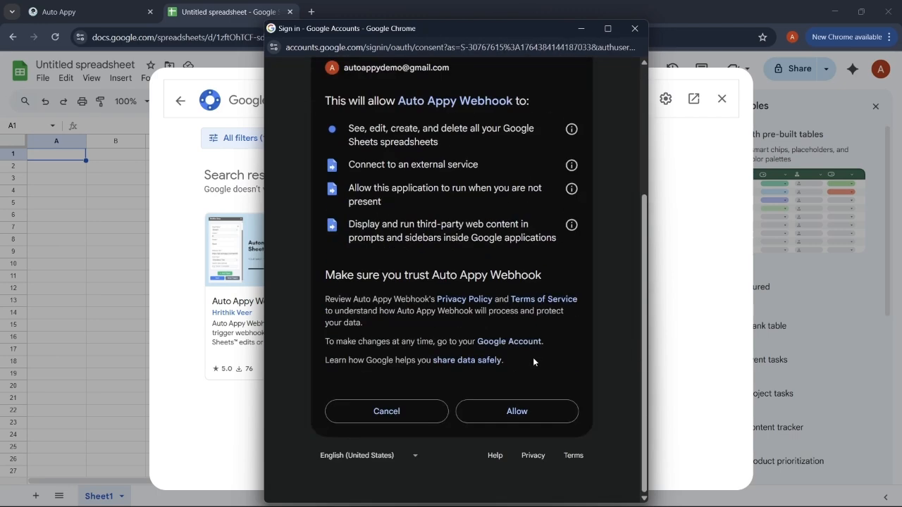
pyautogui.click(527, 413)
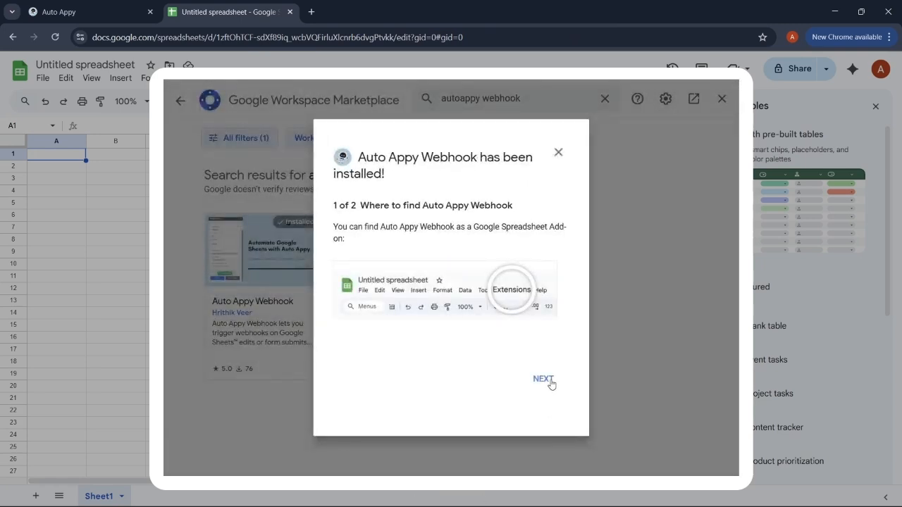
# - Step through the install notes and read the add-on's additional setup guide
pyautogui.click(543, 379)
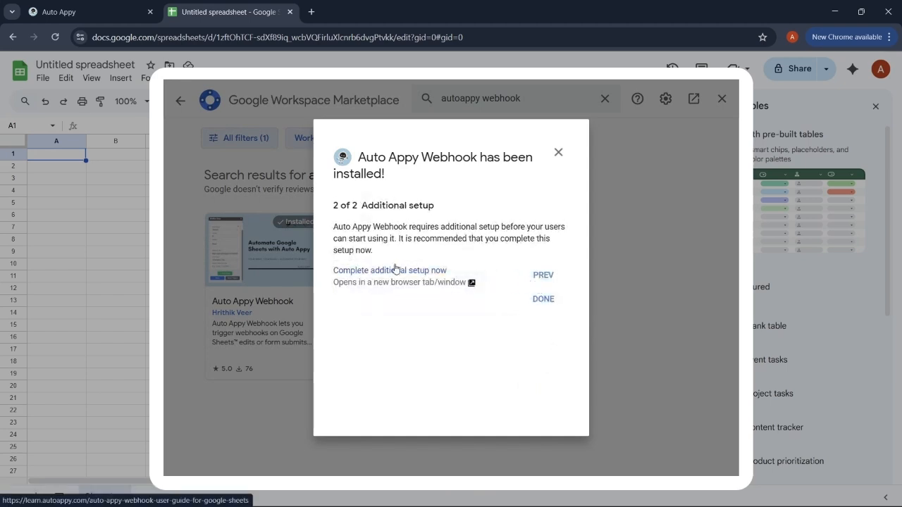
pyautogui.click(395, 270)
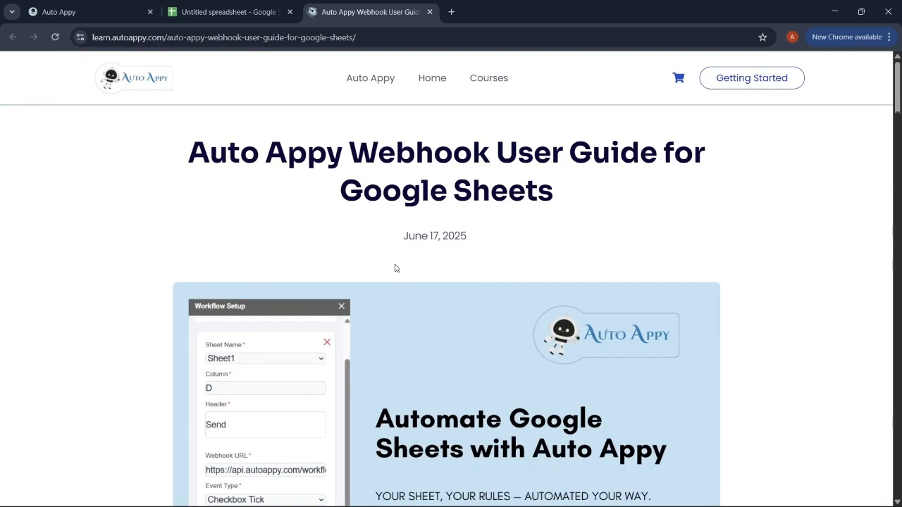
pyautogui.scroll(-10, 396, 268)
pyautogui.scroll(-3, 395, 268)
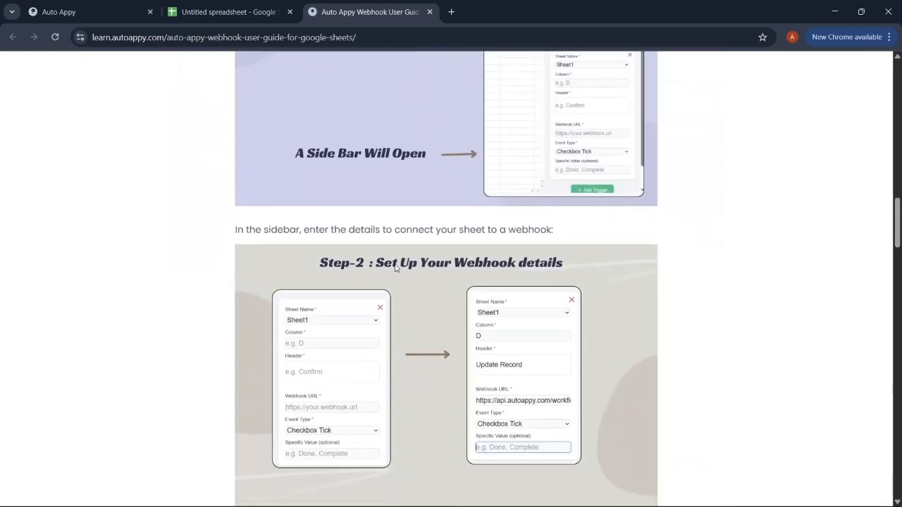
pyautogui.scroll(-2, 396, 268)
pyautogui.scroll(-15, 395, 268)
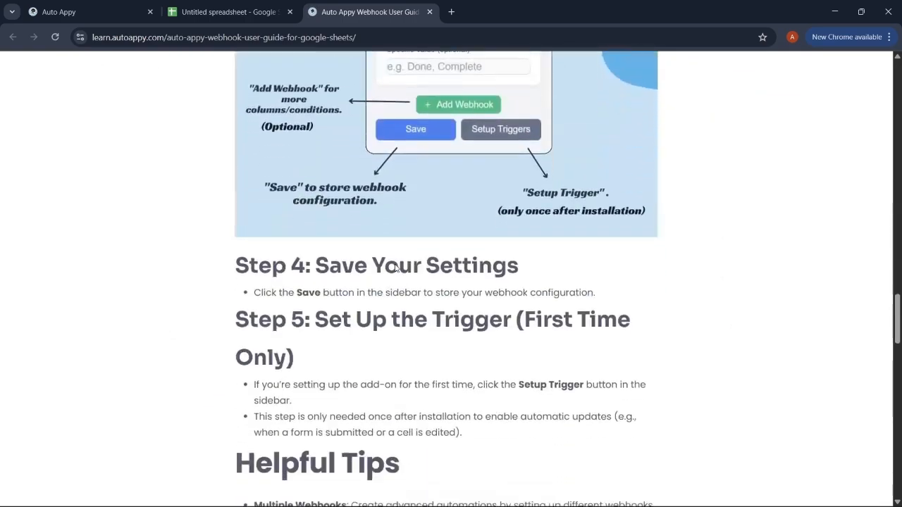
pyautogui.scroll(-5, 395, 261)
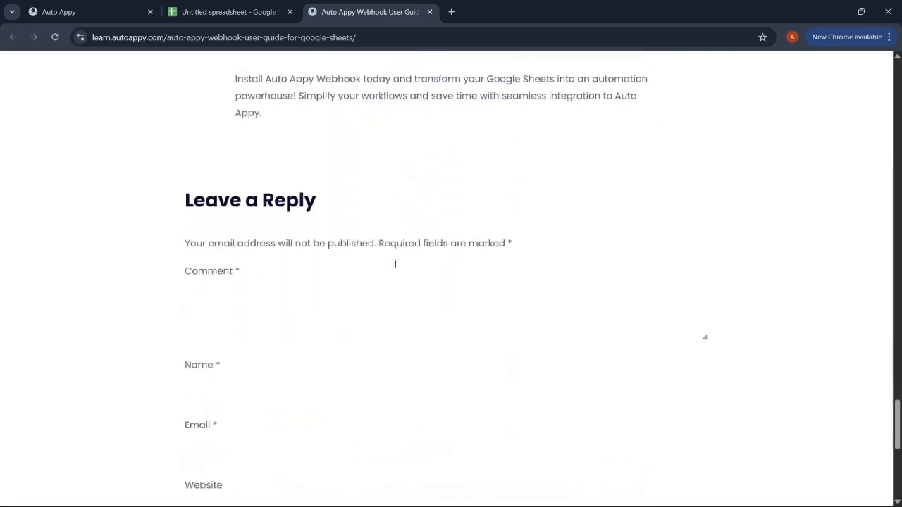
pyautogui.scroll(20, 395, 268)
pyautogui.scroll(8, 395, 267)
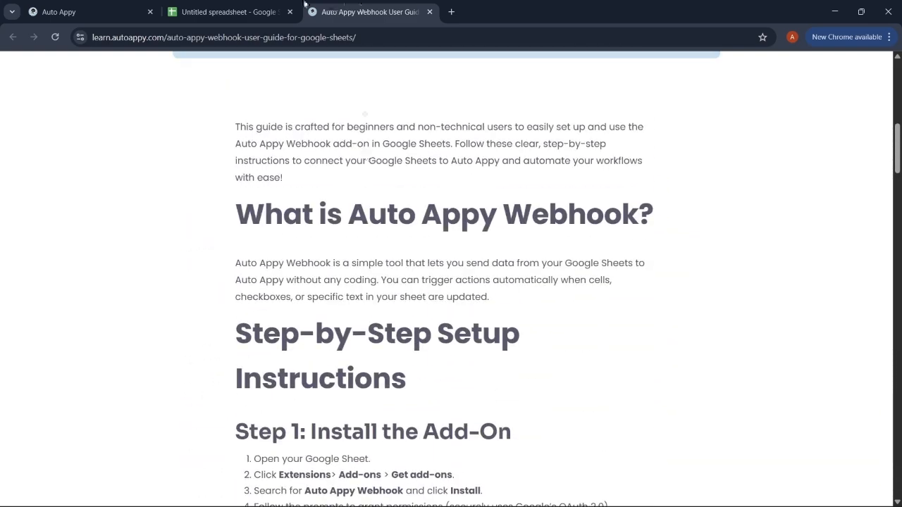
# - Dismiss the install notice, close the Marketplace and reload the System.io Data sheet
pyautogui.click(229, 5)
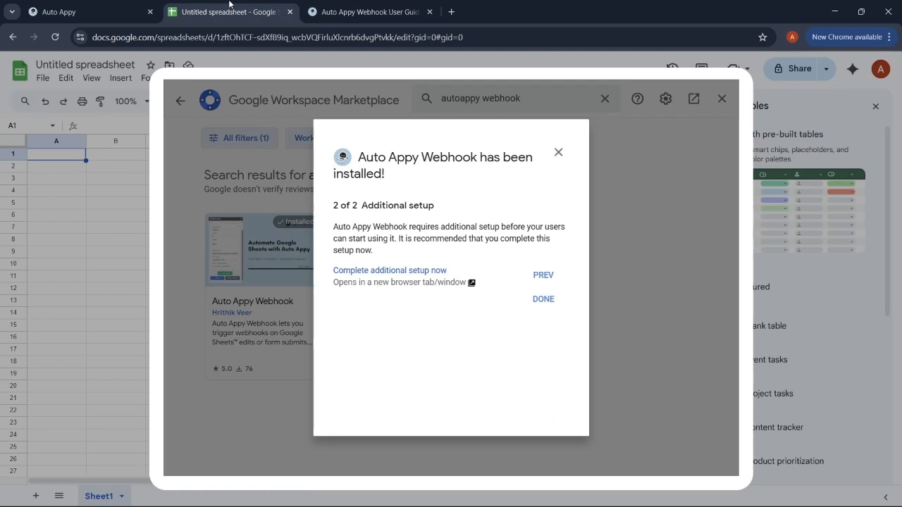
pyautogui.click(544, 299)
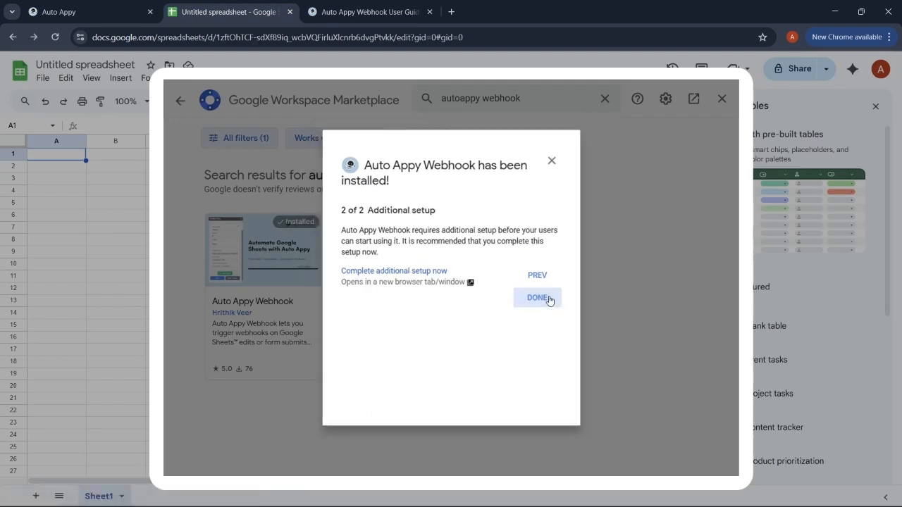
pyautogui.click(723, 102)
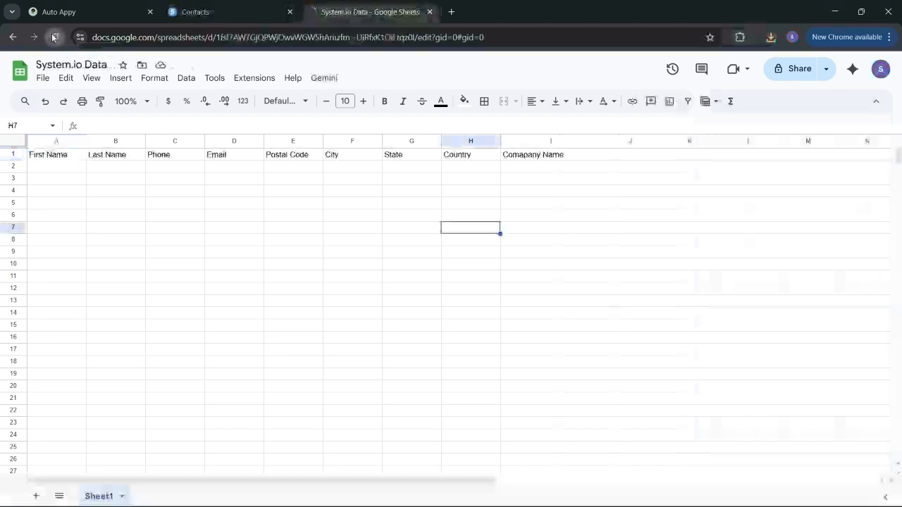
pyautogui.click(54, 36)
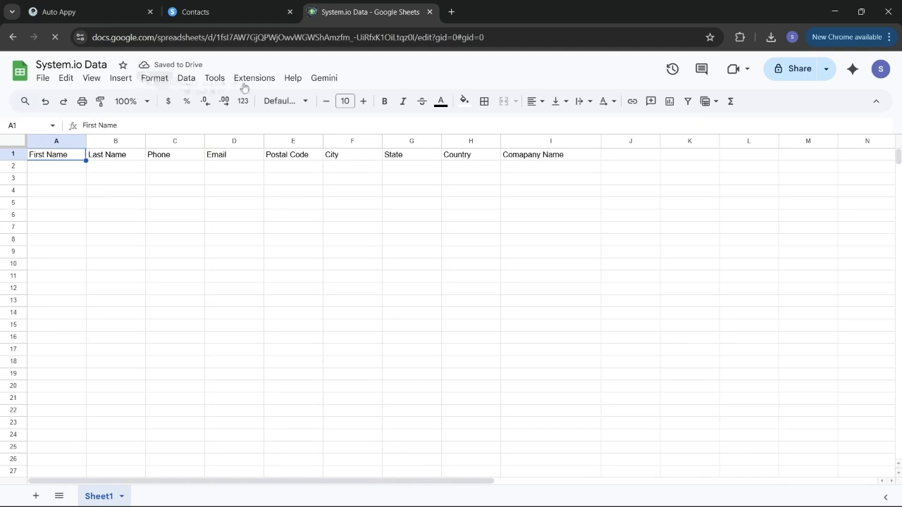
# - Open Extensions > Auto Appy Webhook > Setup Workflow
pyautogui.click(265, 80)
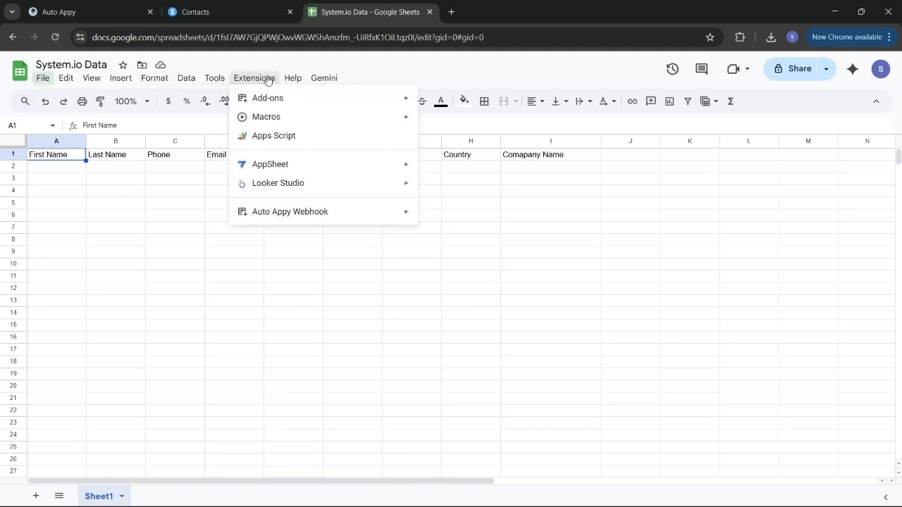
pyautogui.moveTo(312, 212)
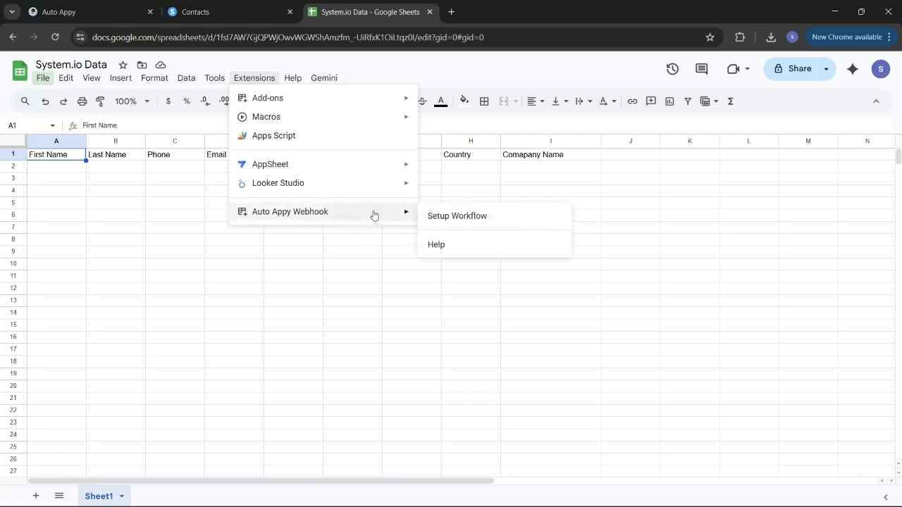
pyautogui.click(458, 216)
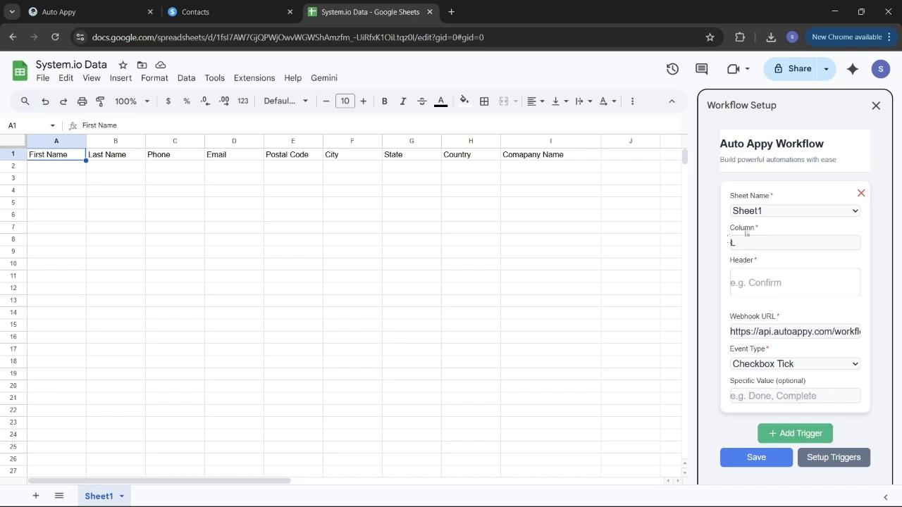
# - Replace the old trigger with a new one on column J, header 'Tax ID'
pyautogui.click(770, 241)
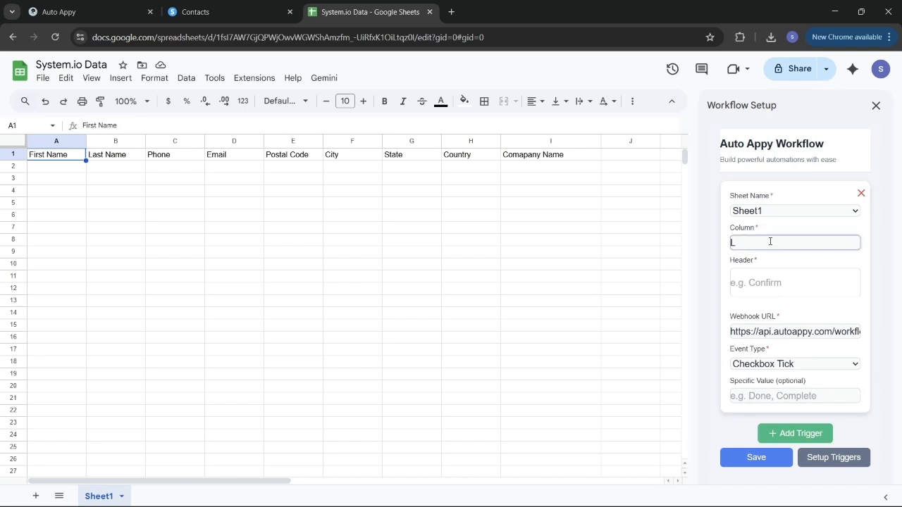
pyautogui.click(862, 195)
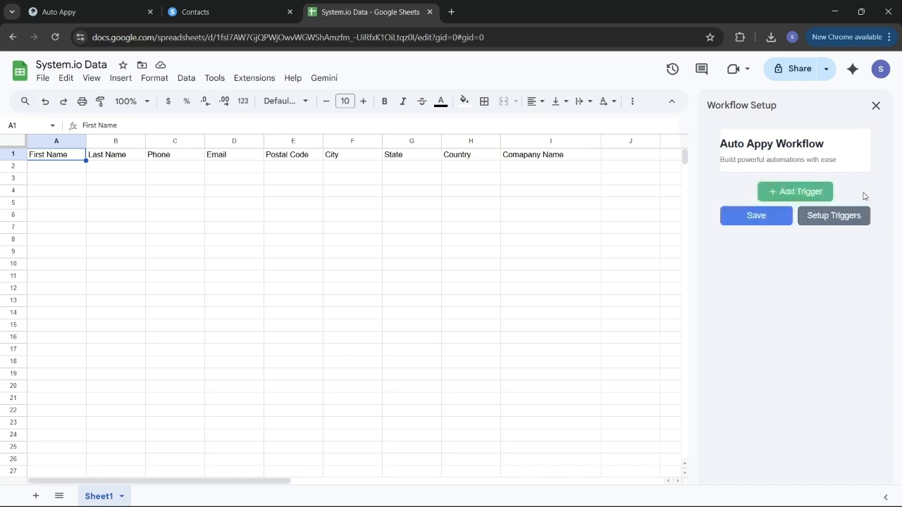
pyautogui.click(779, 192)
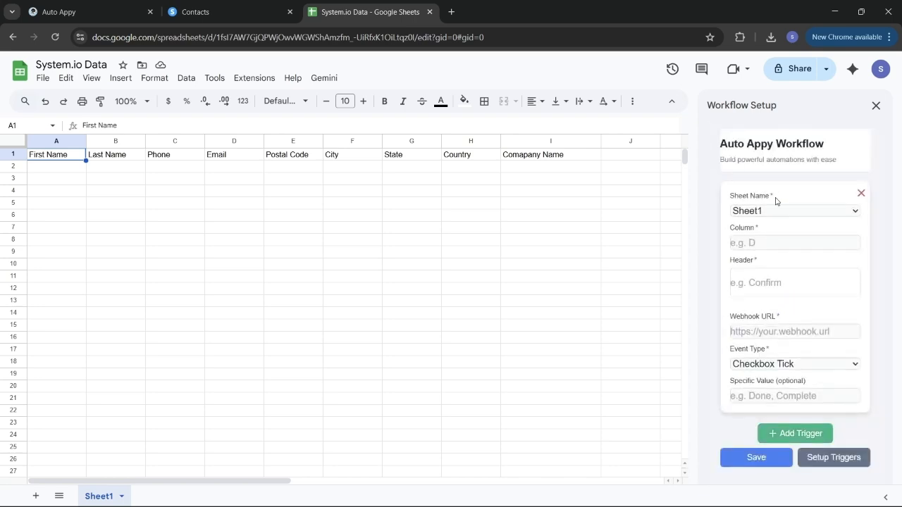
pyautogui.click(777, 244)
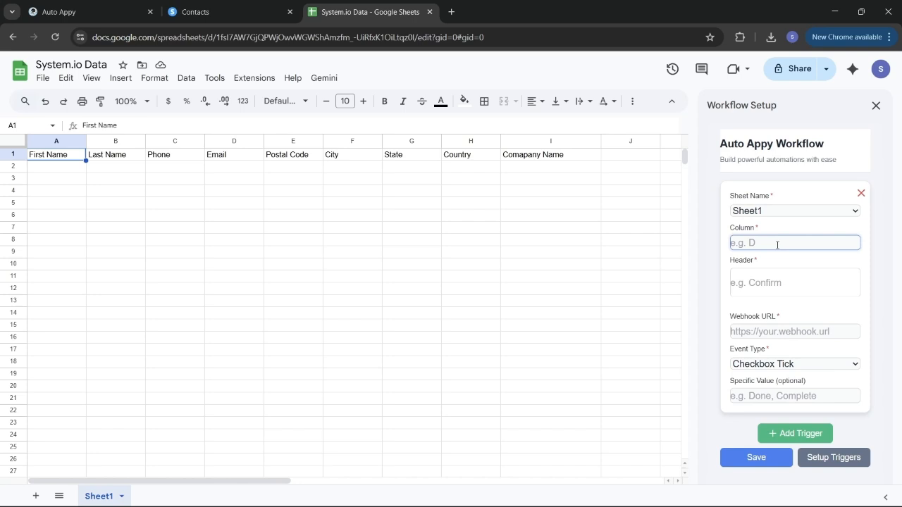
pyautogui.write('J')
pyautogui.click(779, 287)
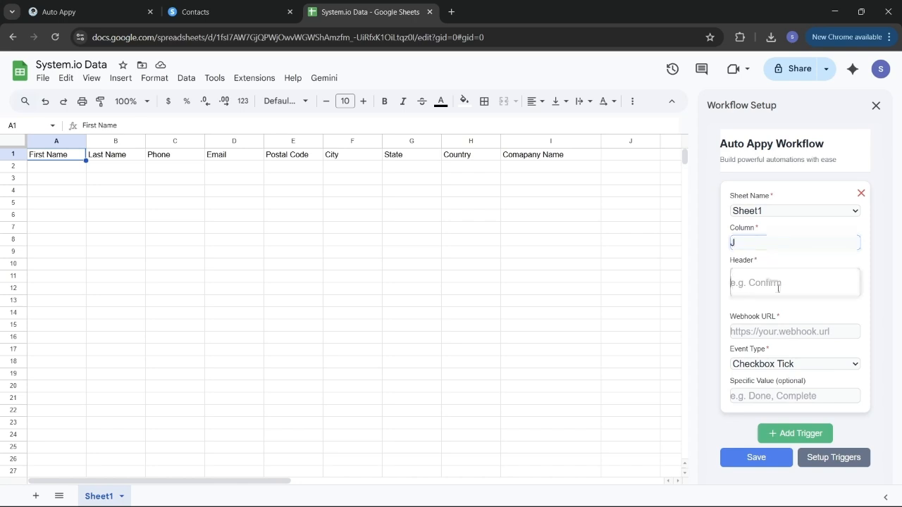
pyautogui.write('T')
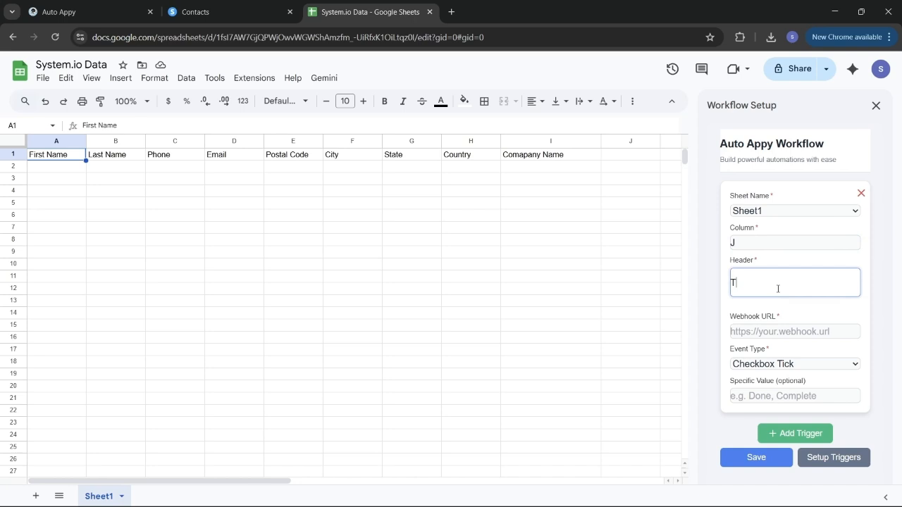
pyautogui.write('ax ID')
# - Paste the Auto Appy webhook URL, choose Text Enter, then save and set up the triggers
pyautogui.click(802, 334)
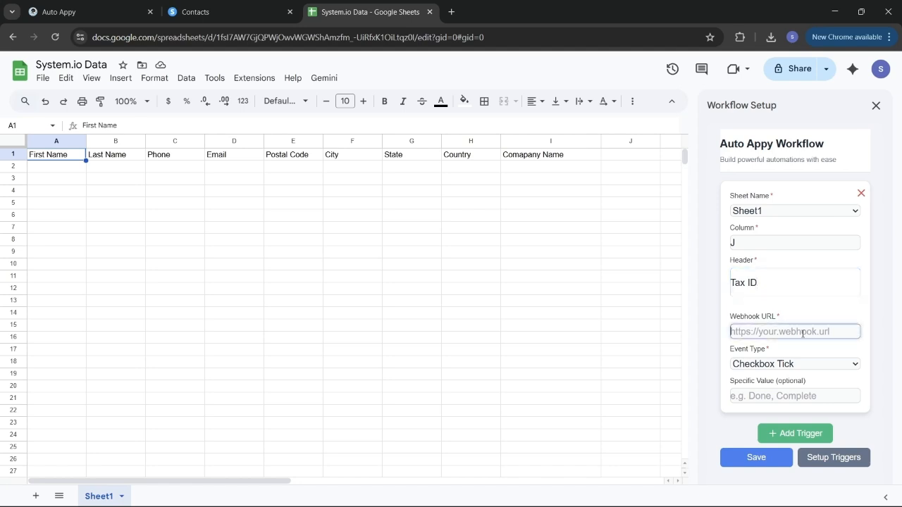
pyautogui.hotkey('ctrl', 'v')
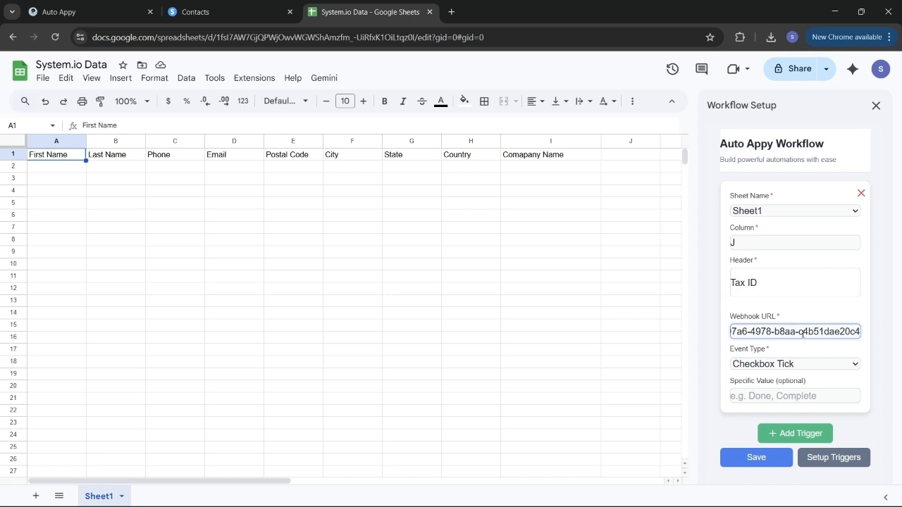
pyautogui.click(754, 365)
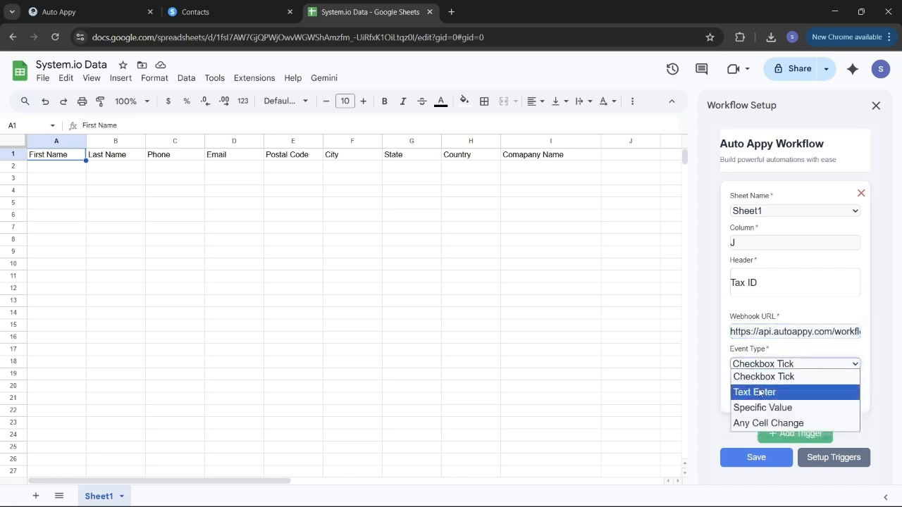
pyautogui.click(760, 391)
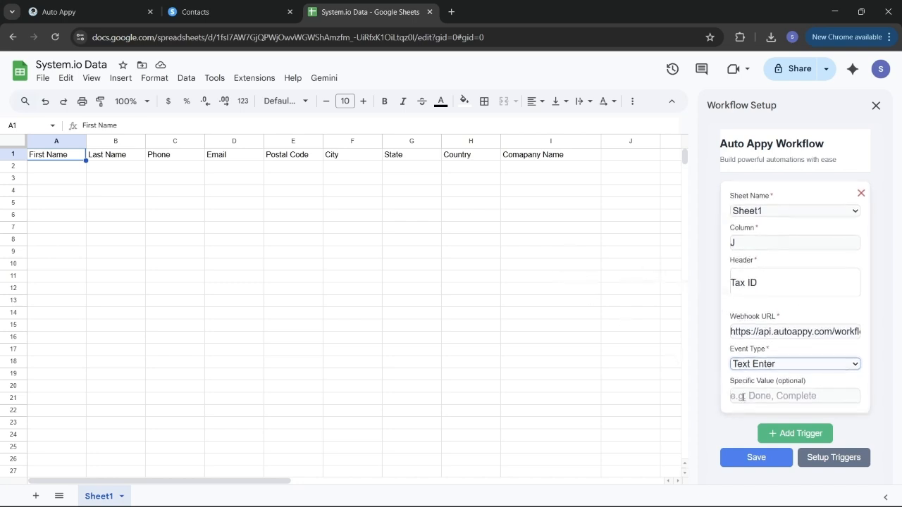
pyautogui.click(751, 458)
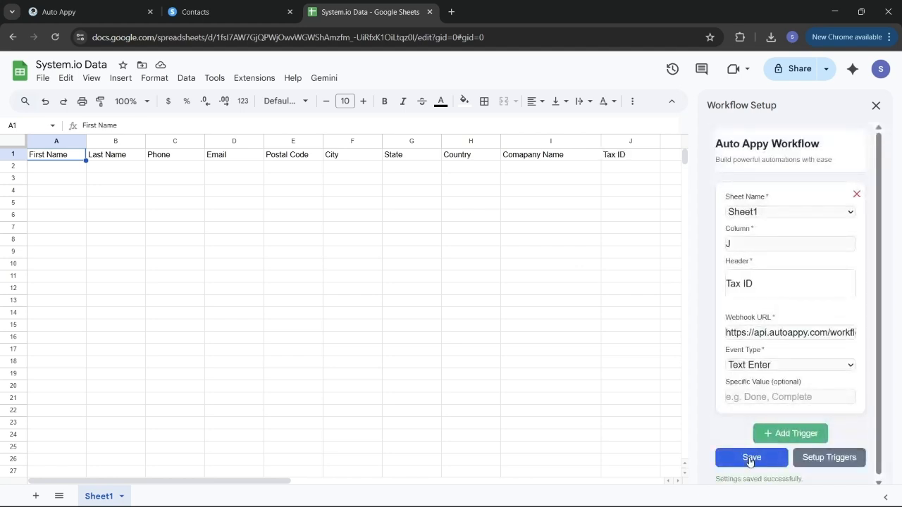
pyautogui.click(846, 460)
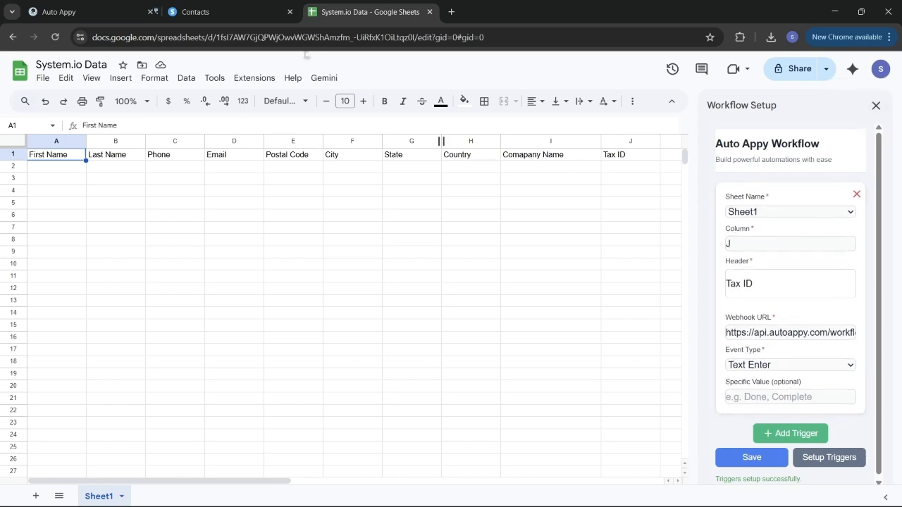
pyautogui.click(91, 6)
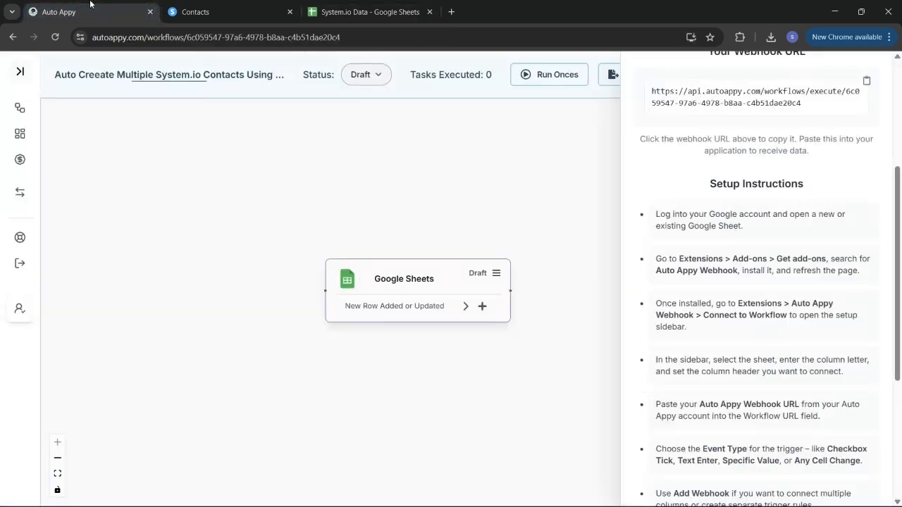
# - Start capturing sample data for the Google Sheets trigger step
pyautogui.scroll(3, 807, 181)
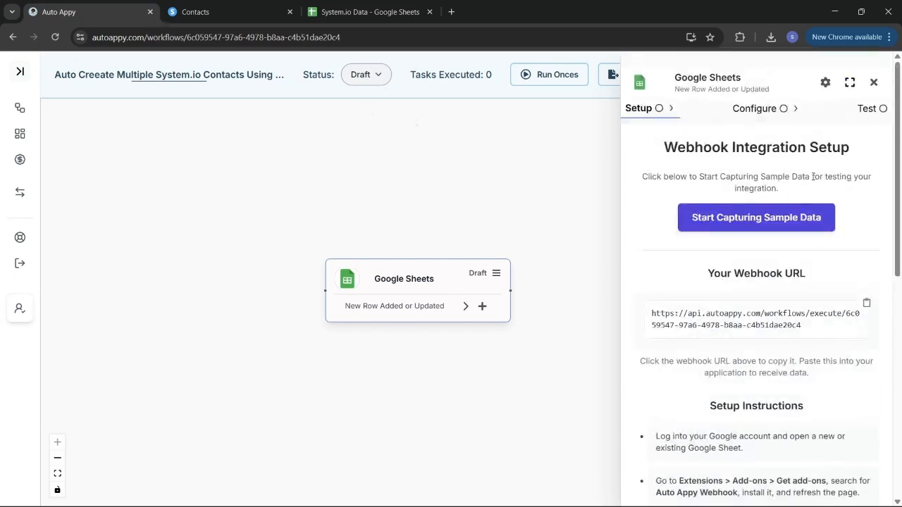
pyautogui.click(800, 227)
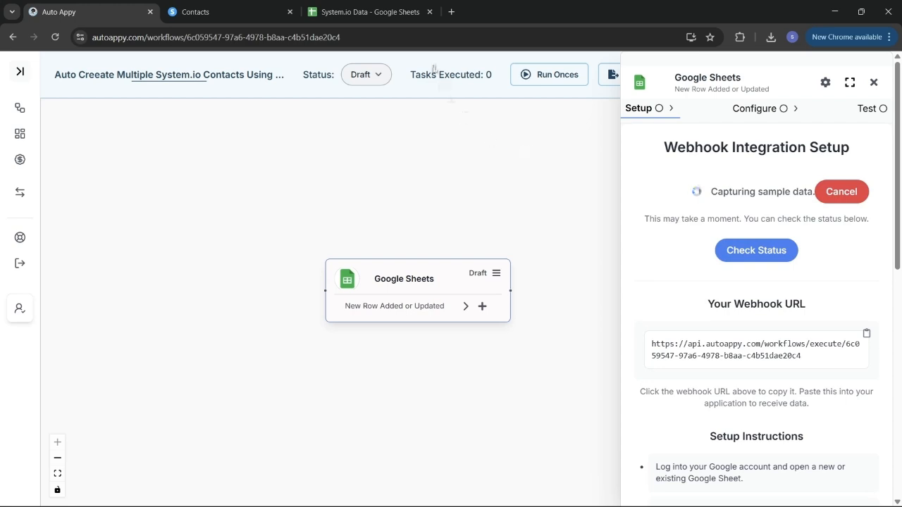
pyautogui.click(369, 12)
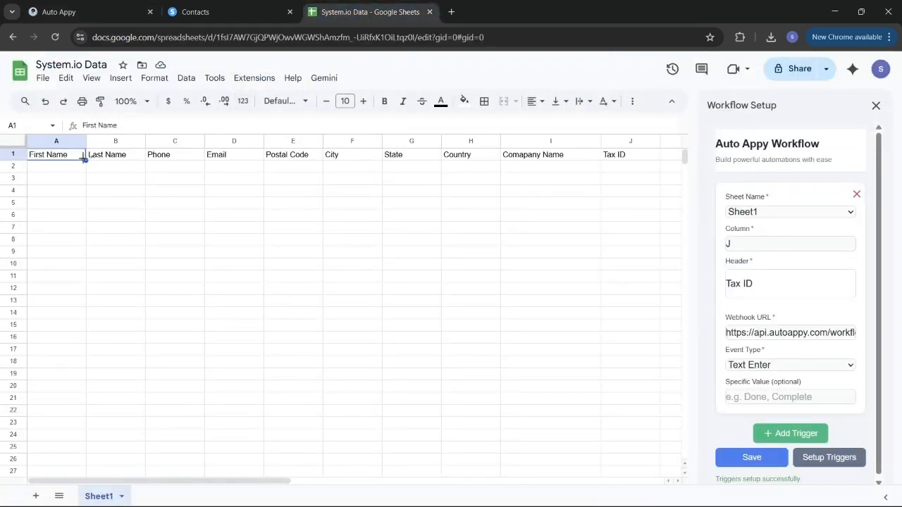
# - Enter the contact's first name in cell A2 of the sheet
pyautogui.doubleClick(60, 167)
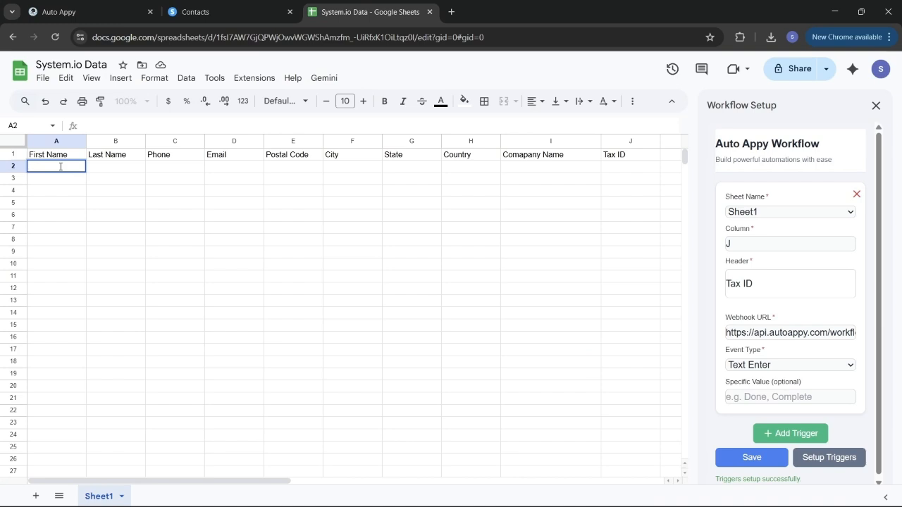
pyautogui.click(201, 11)
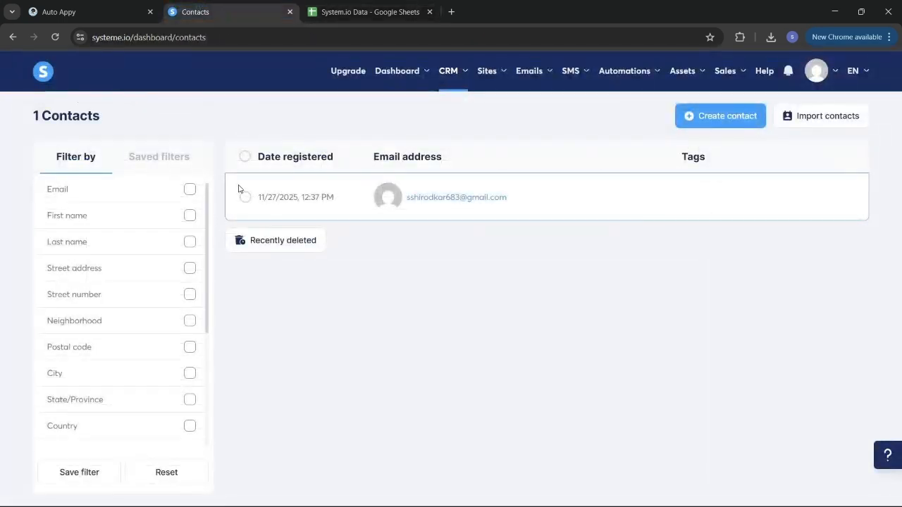
pyautogui.click(99, 7)
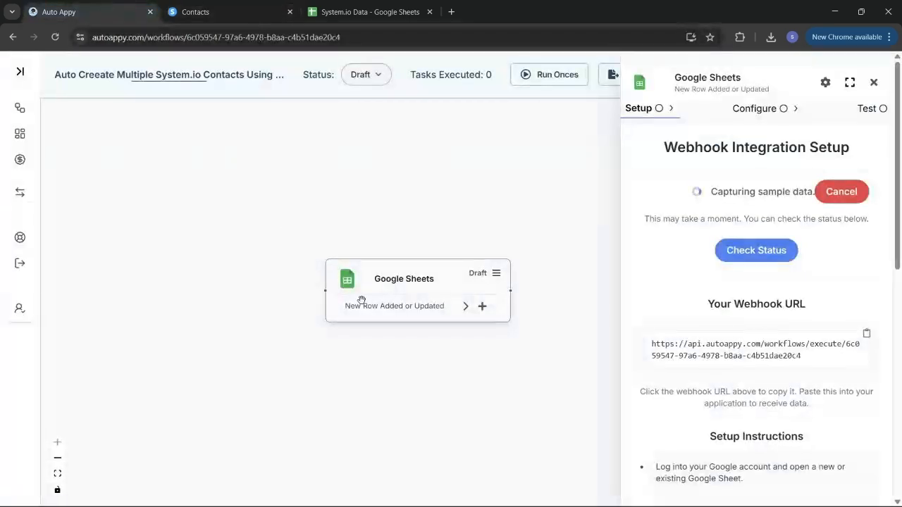
pyautogui.click(345, 14)
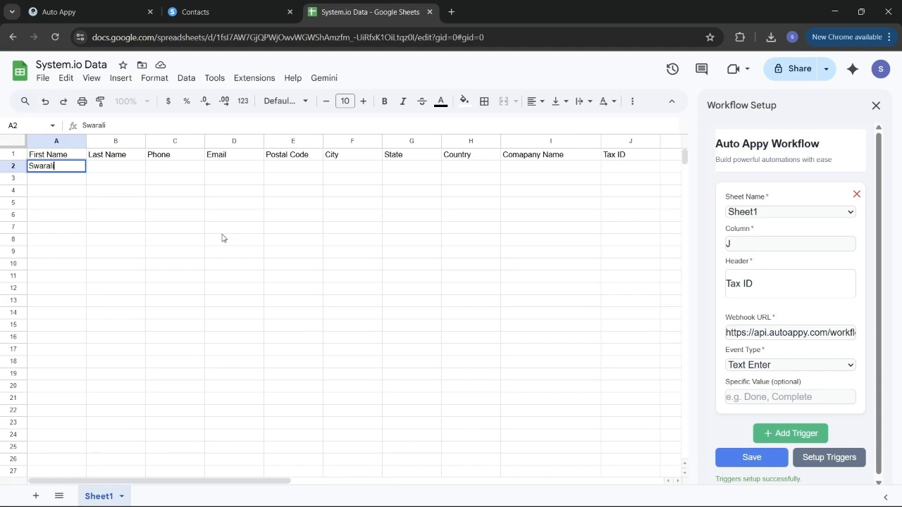
pyautogui.press('Tab')
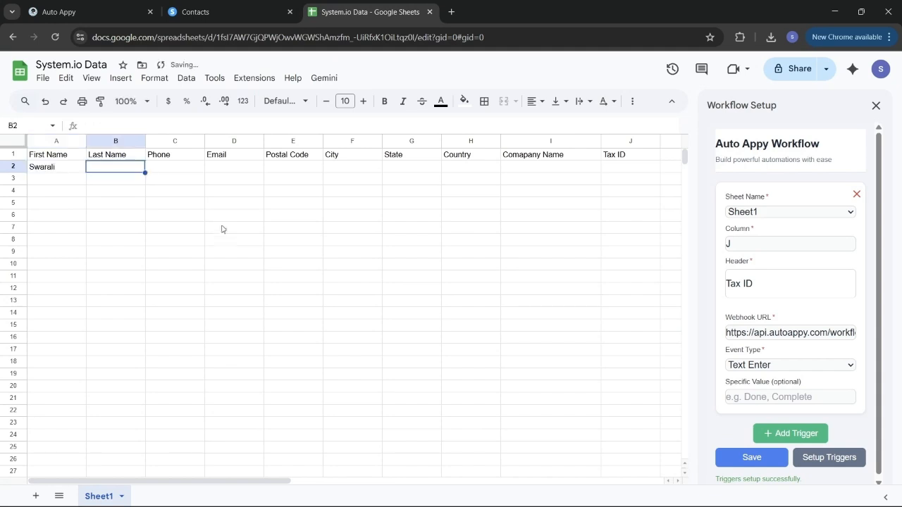
# - Fill B2 to D2 with the contact's last name, phone number and e-mail address
pyautogui.doubleClick(105, 168)
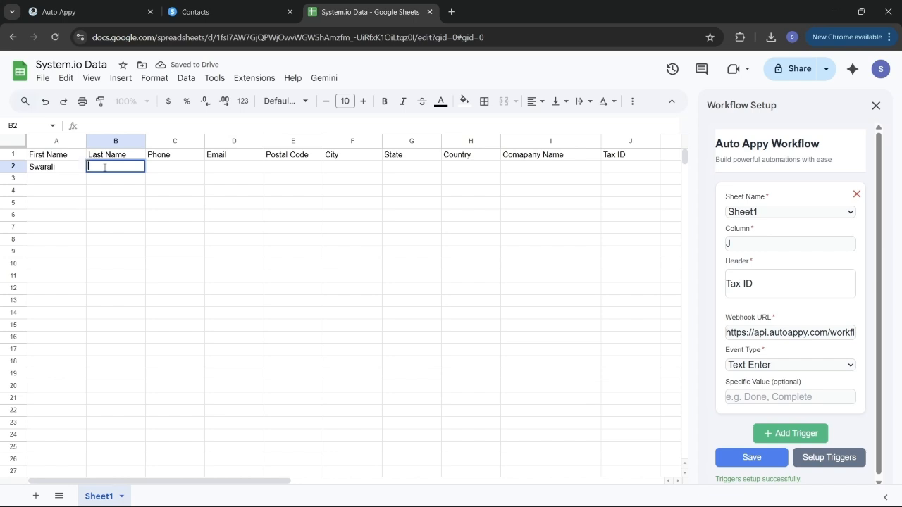
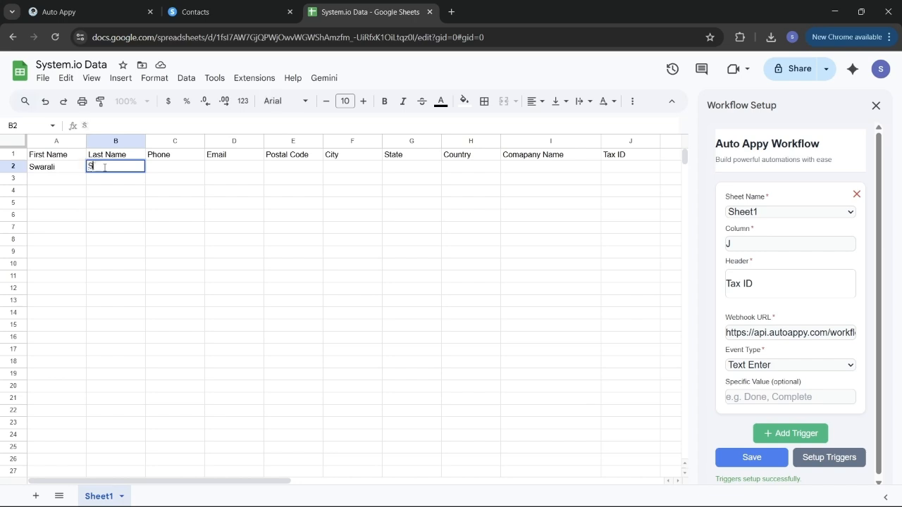
pyautogui.press('Tab')
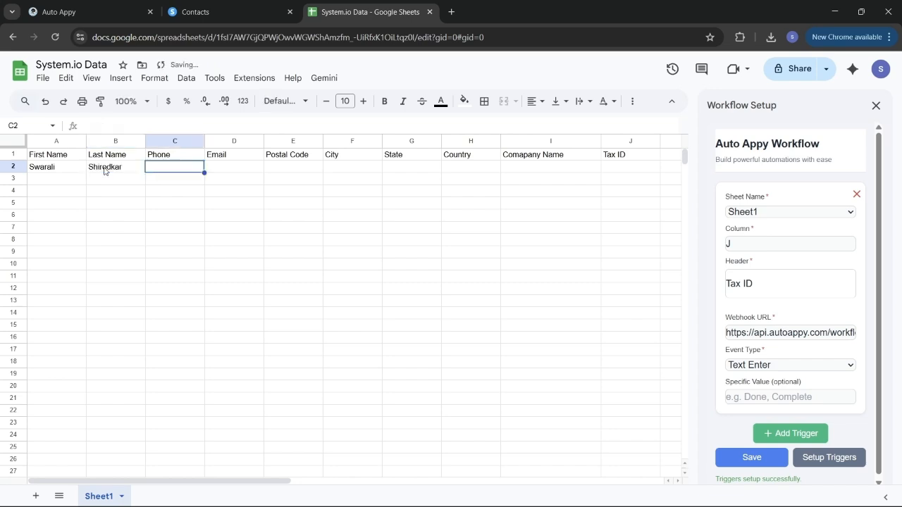
pyautogui.doubleClick(171, 167)
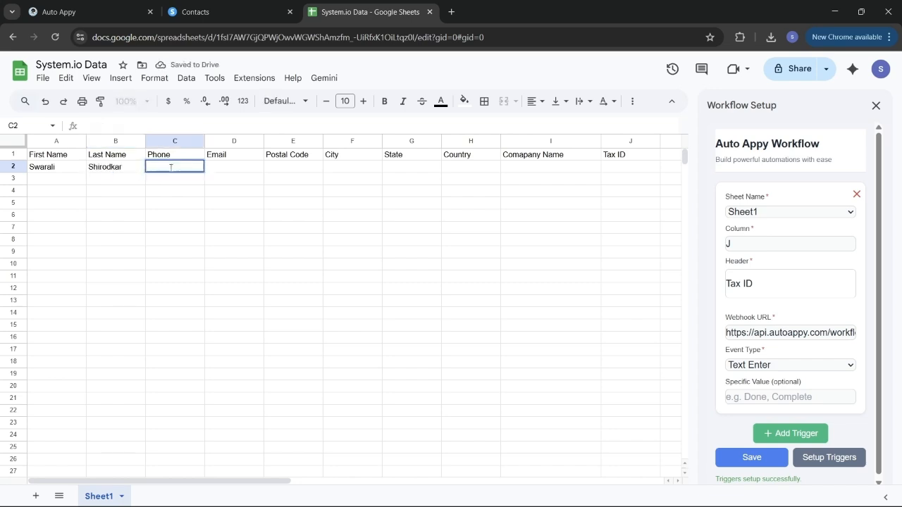
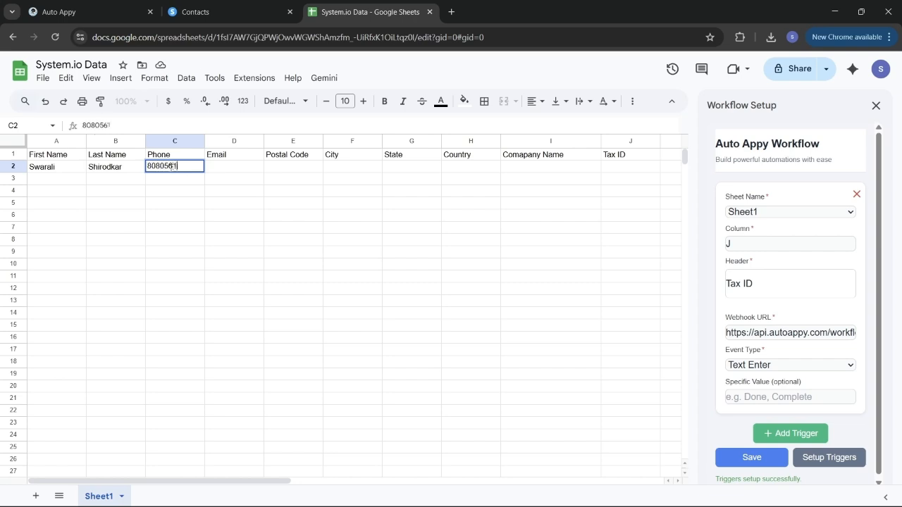
pyautogui.press('Tab')
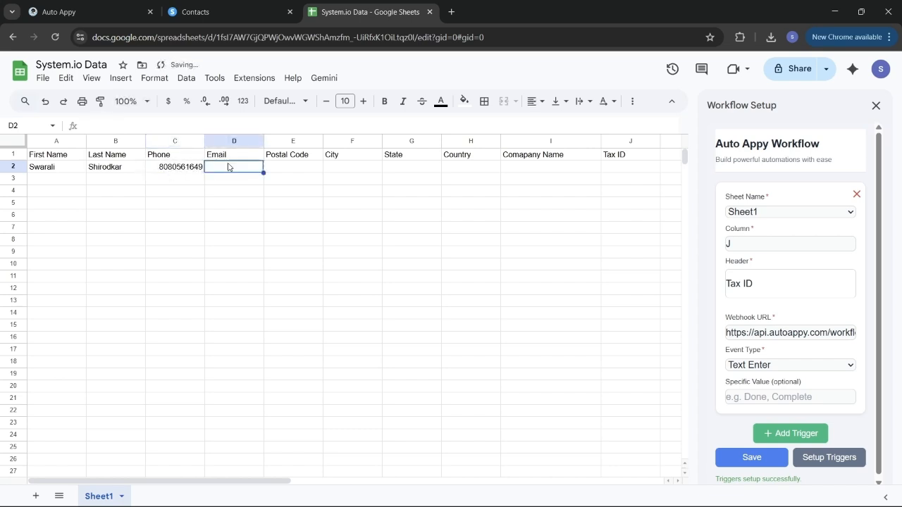
pyautogui.doubleClick(229, 167)
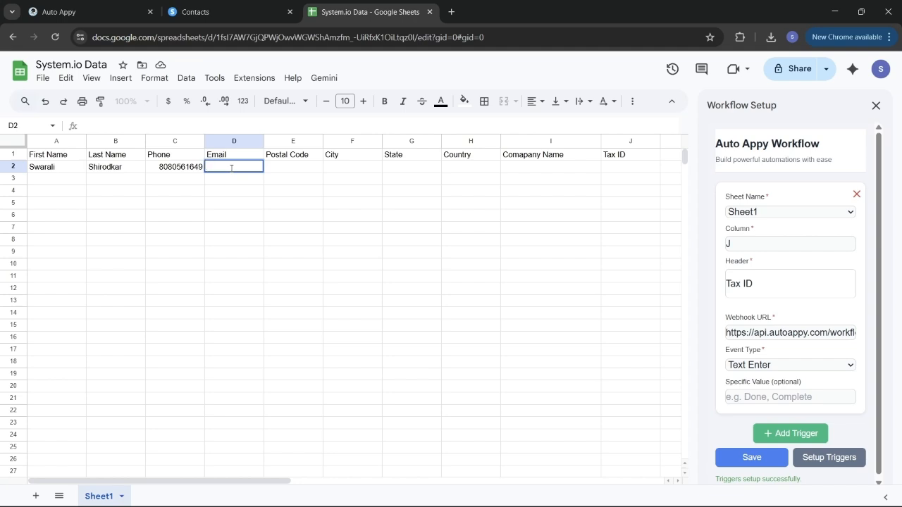
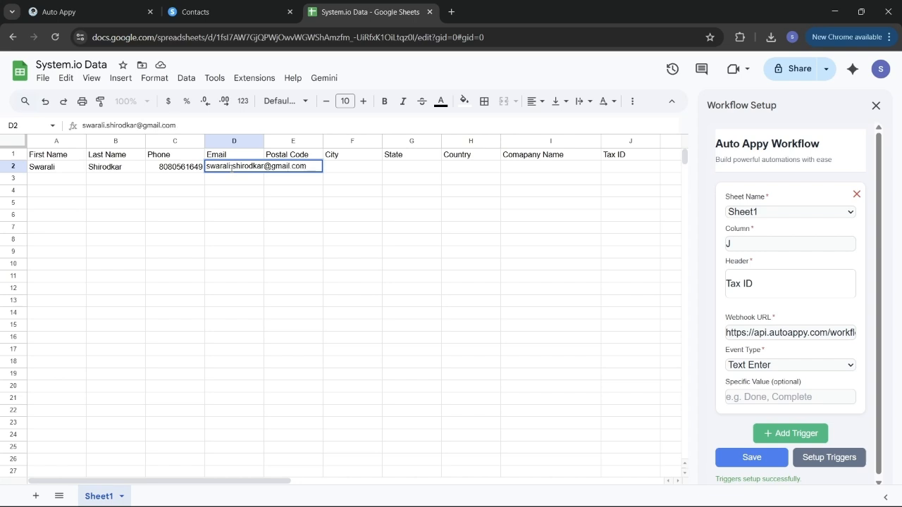
pyautogui.press('Tab')
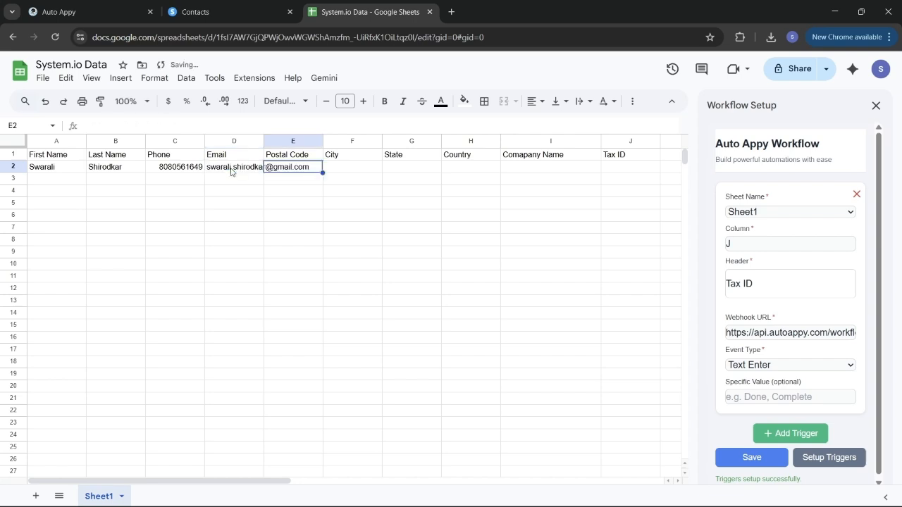
# - Fill E2 to H2 with the contact's postal code, city, state and country
pyautogui.doubleClick(317, 171)
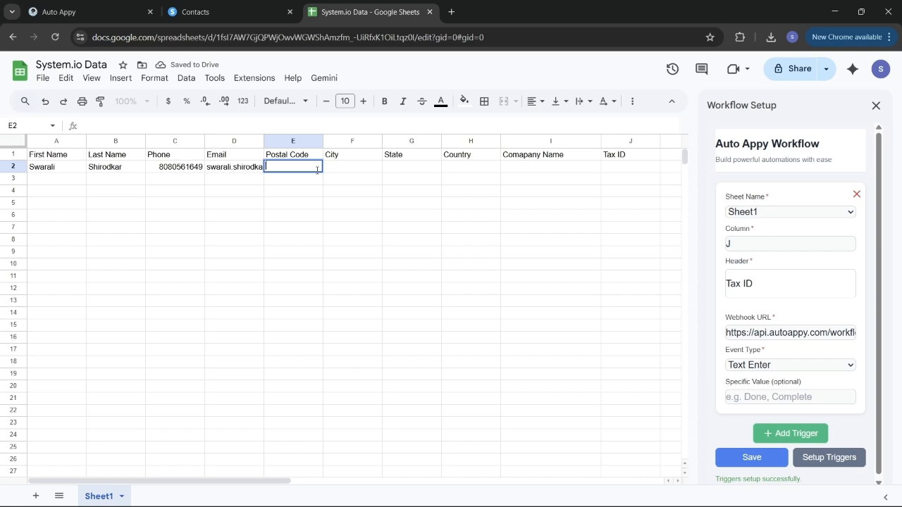
pyautogui.write('4115435')
pyautogui.press('BackSpace')
pyautogui.press('BackSpace')
pyautogui.write('5')
pyautogui.press('Tab')
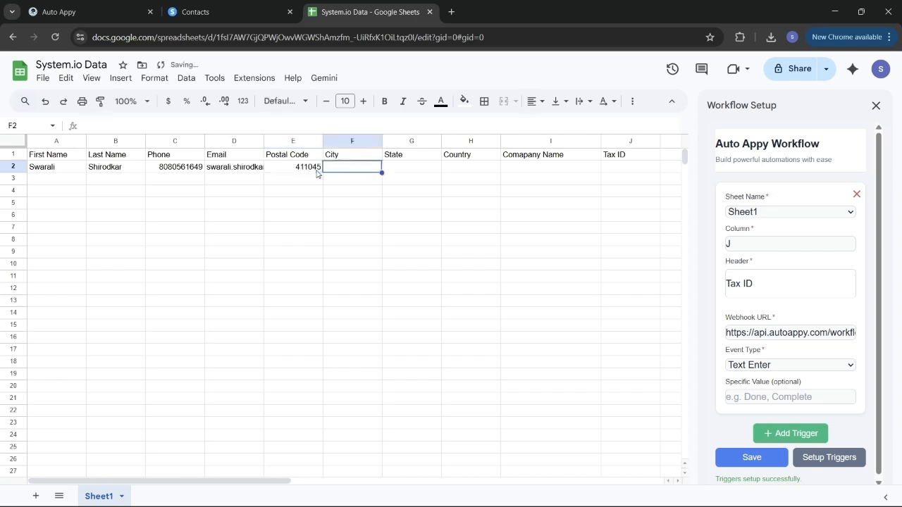
pyautogui.doubleClick(345, 168)
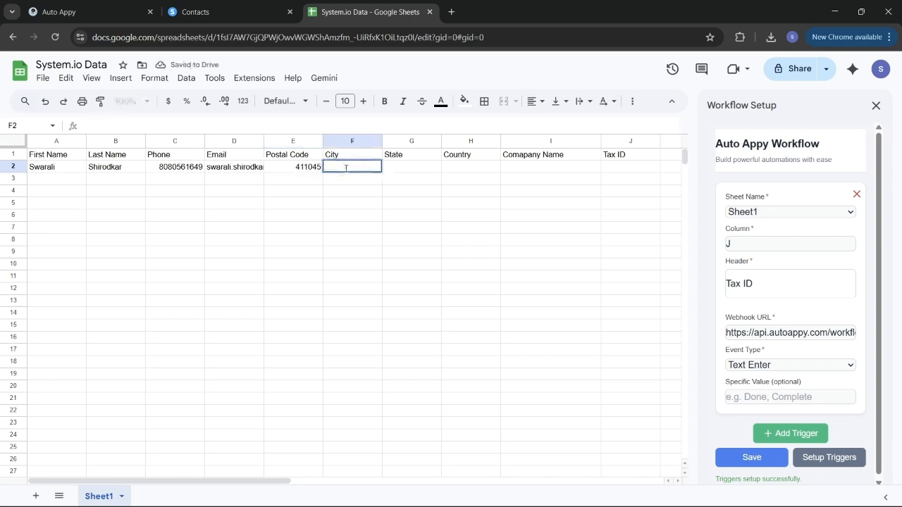
pyautogui.write('Pune')
pyautogui.press('Tab')
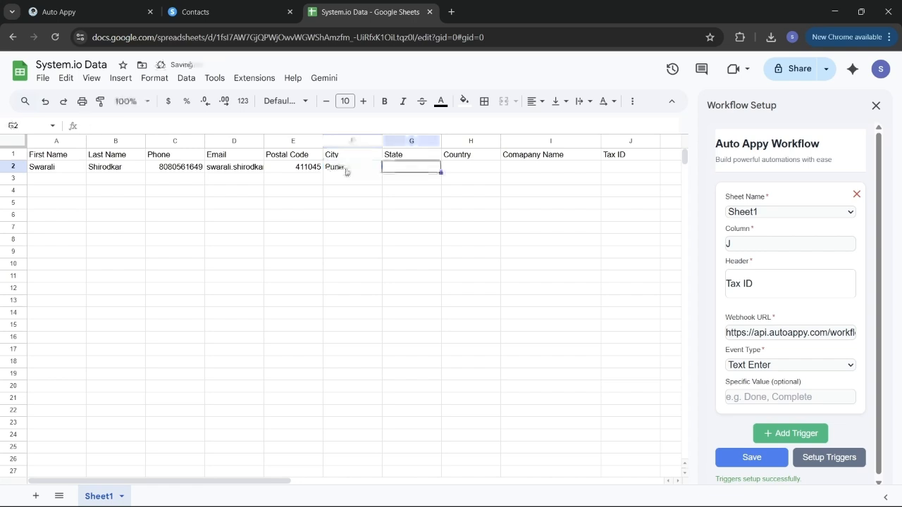
pyautogui.doubleClick(415, 168)
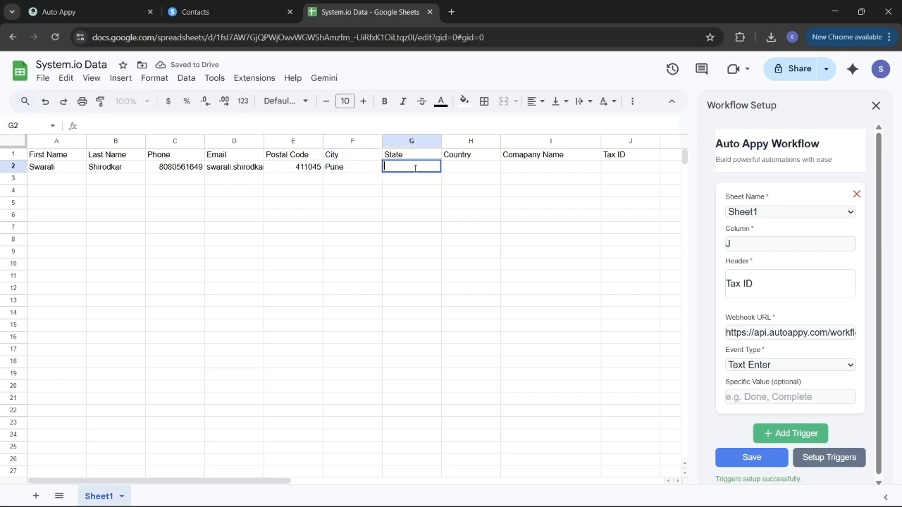
pyautogui.write('MH')
pyautogui.doubleClick(471, 167)
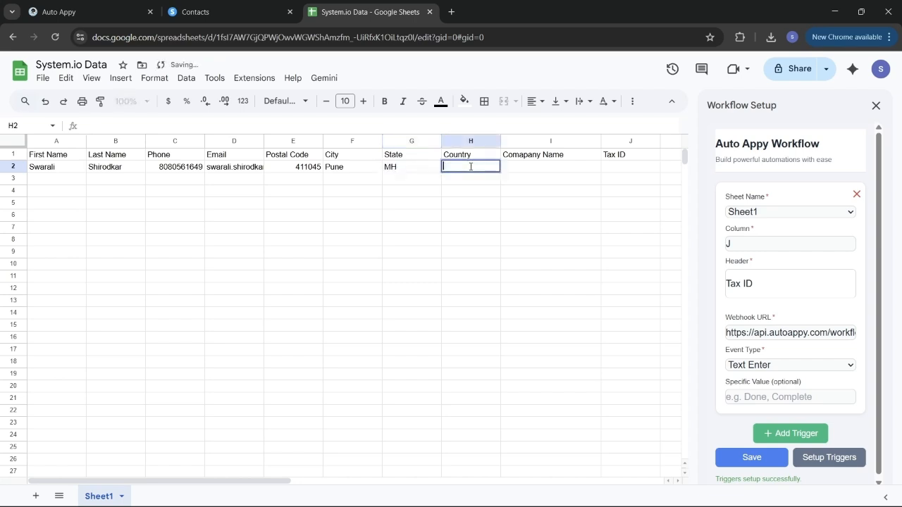
pyautogui.write('India')
# - Enter company name 'Auto Appy' in I2 and the tax ID in J2
pyautogui.click(530, 167)
pyautogui.write('Aut')
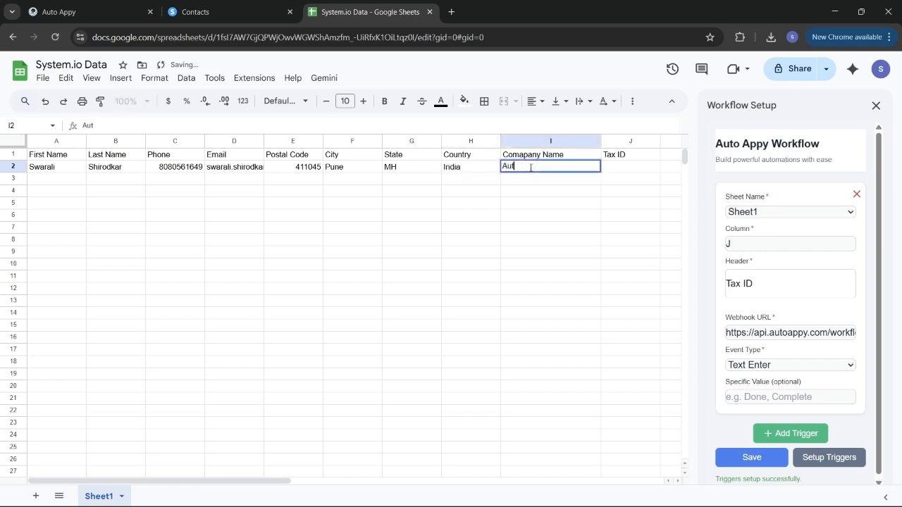
pyautogui.write('o')
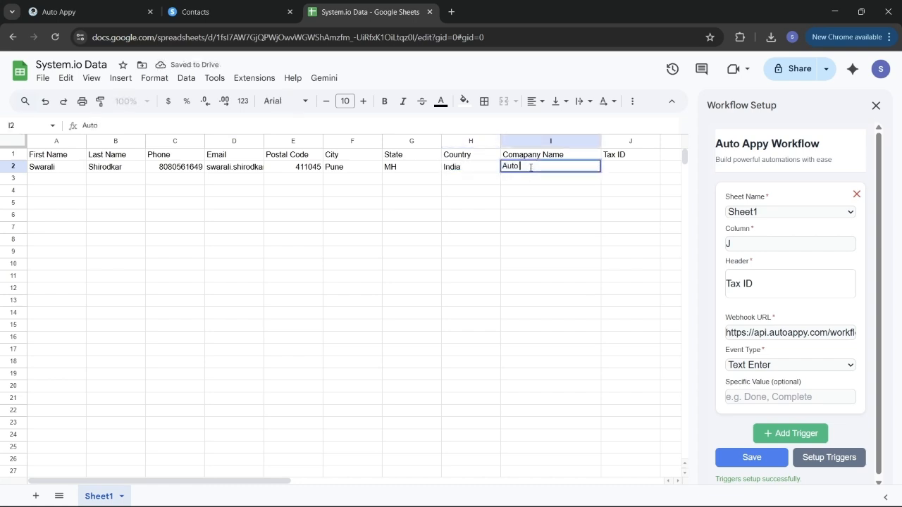
pyautogui.write(' Apppy')
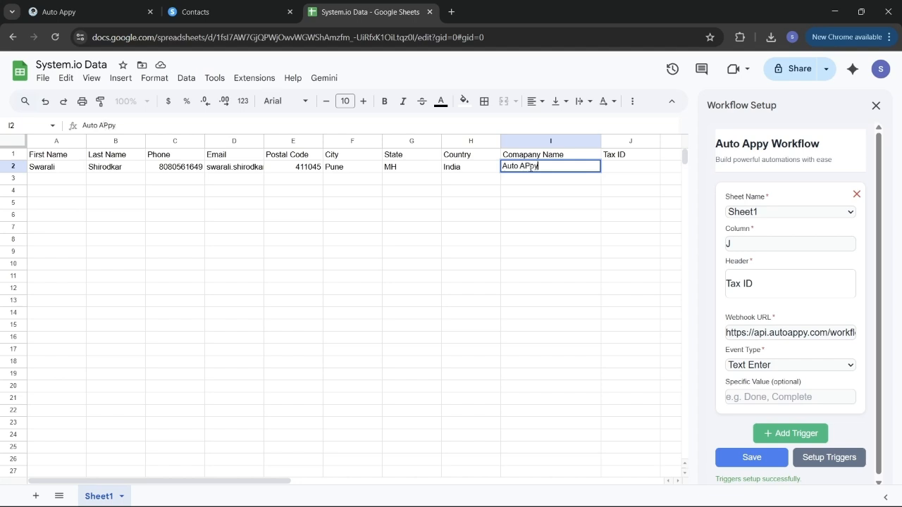
pyautogui.press('BackSpace')
pyautogui.press('BackSpace')
pyautogui.press('BackSpace')
pyautogui.write('ppy')
pyautogui.doubleClick(627, 169)
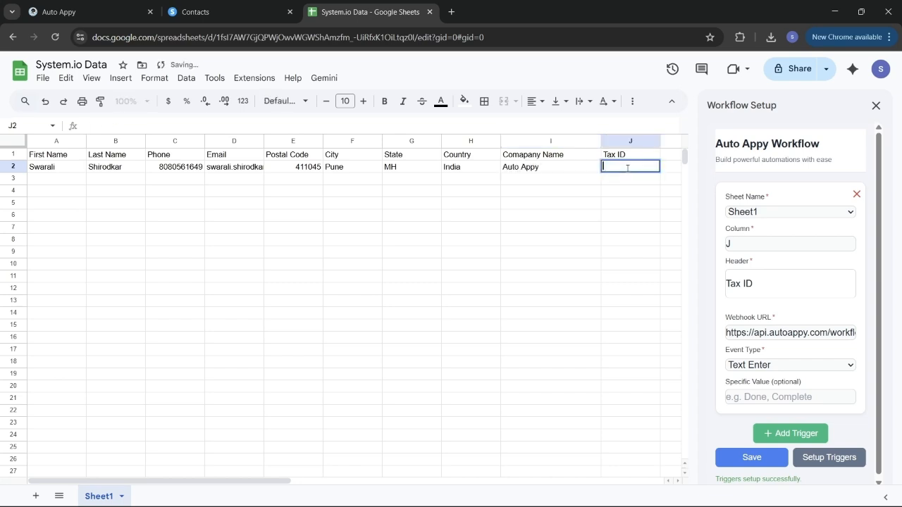
pyautogui.write('T')
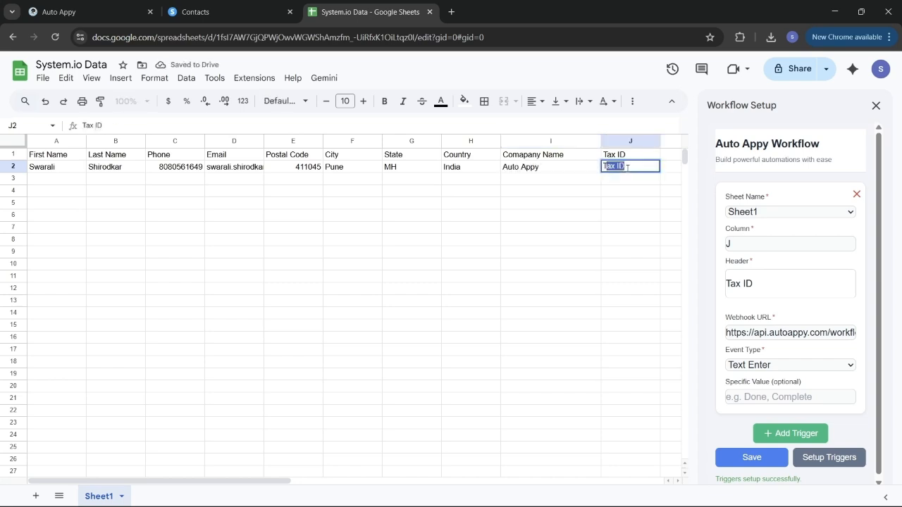
pyautogui.write('A00123')
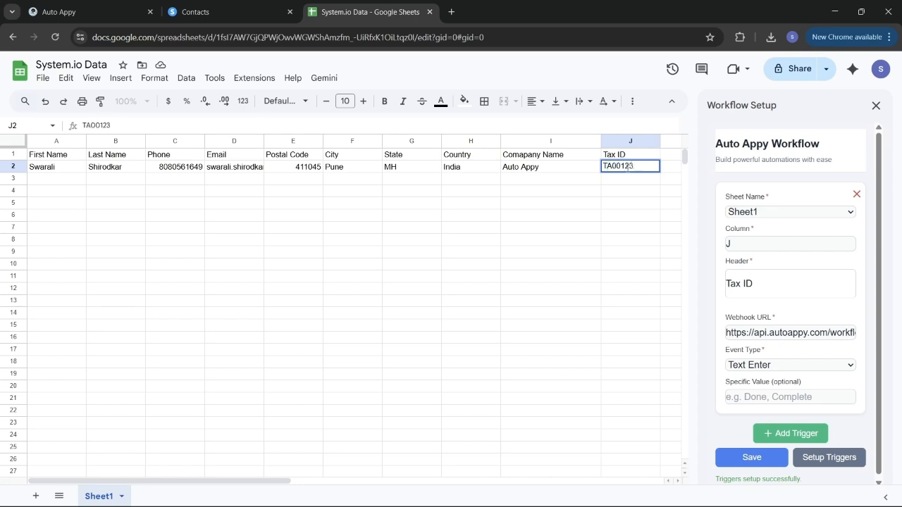
pyautogui.click(510, 255)
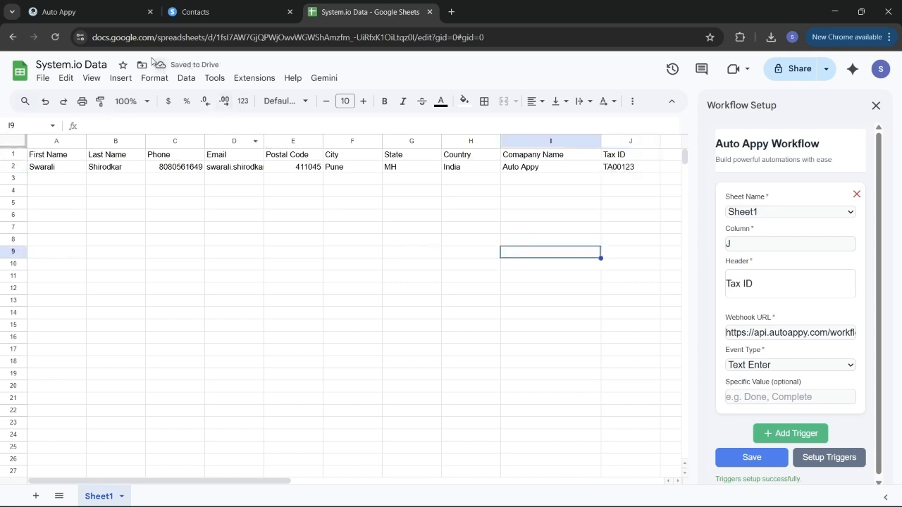
pyautogui.click(99, 16)
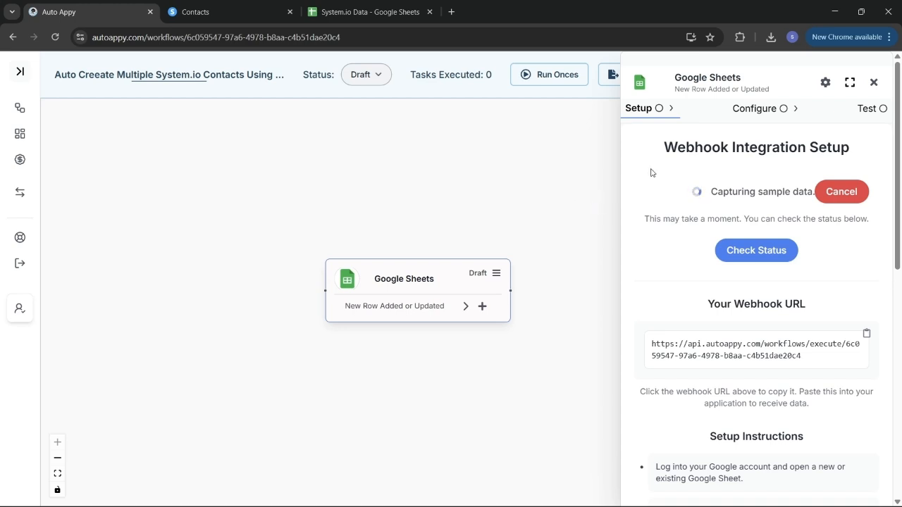
# - Check status to pull row 2 into the Google Sheets trigger as sample data, then close the trigger panel
pyautogui.click(751, 259)
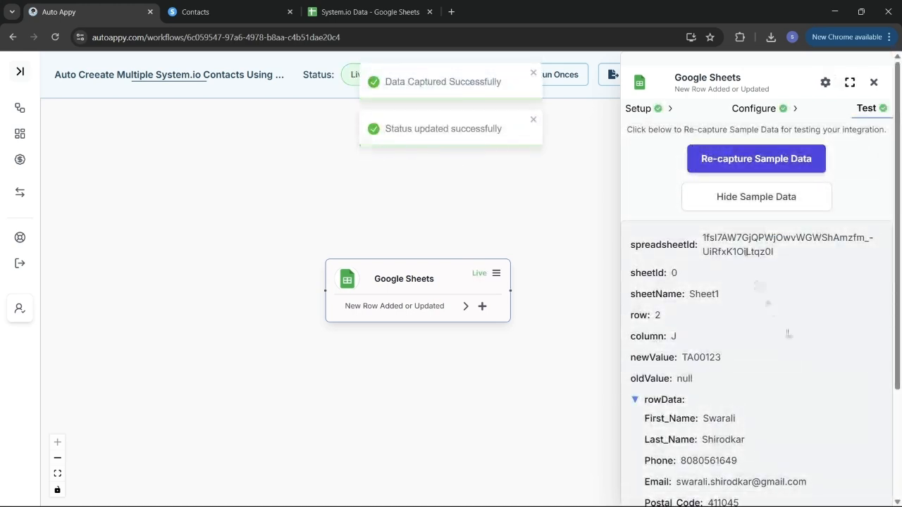
pyautogui.scroll(-3, 807, 345)
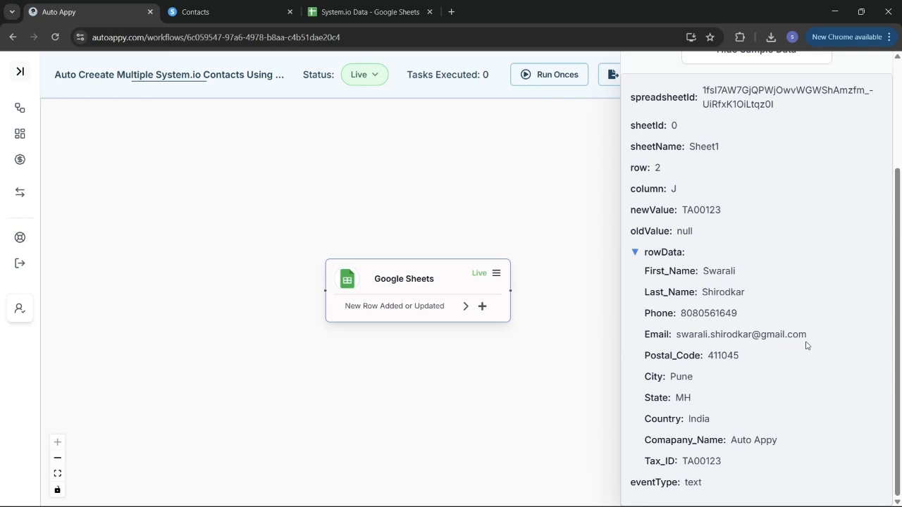
pyautogui.scroll(3, 807, 345)
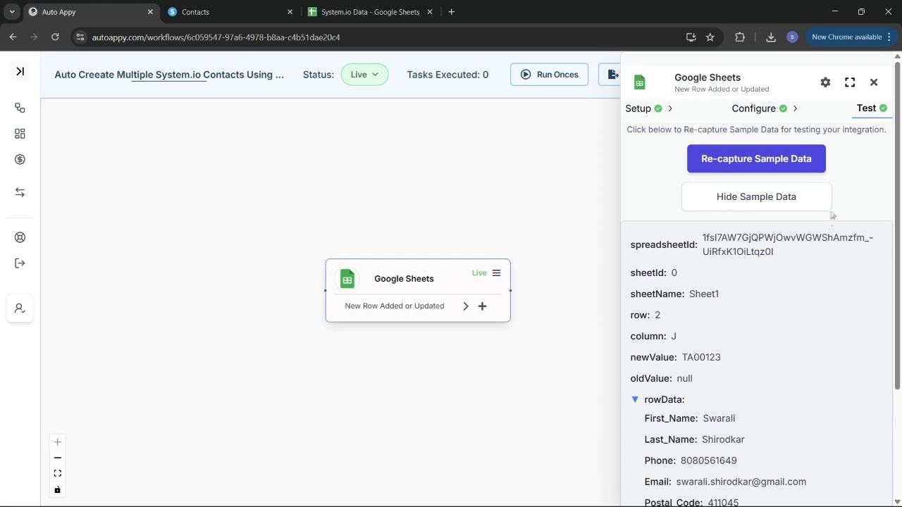
pyautogui.click(873, 83)
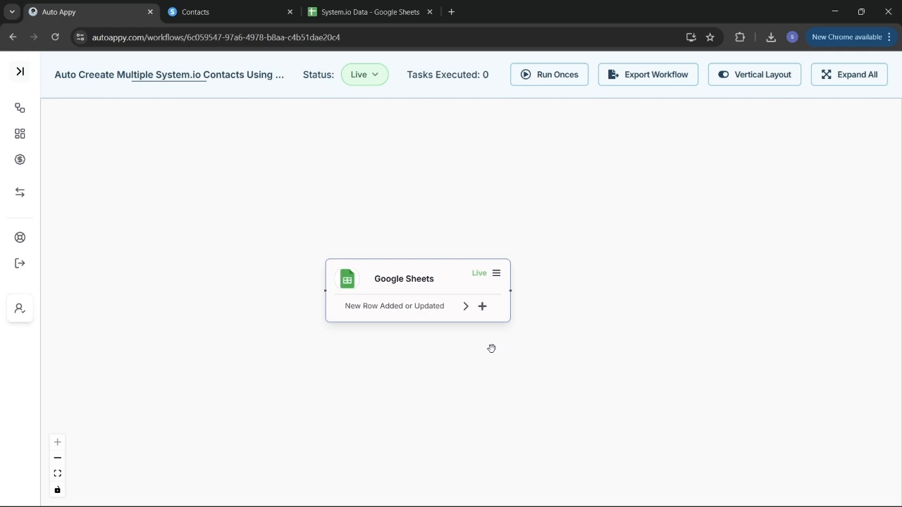
# - Add a Systeme.io node with the Create Contact action below the Google Sheets trigger, found by searching 'sys'
pyautogui.click(483, 306)
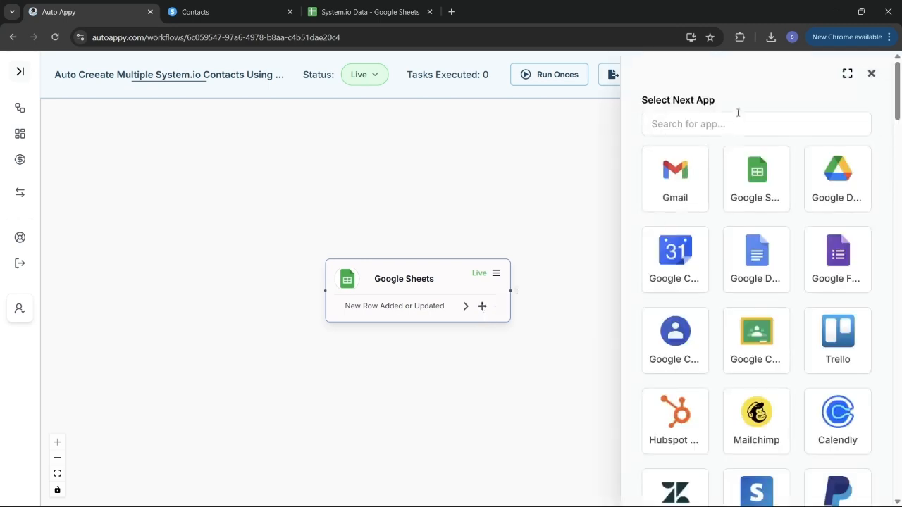
pyautogui.click(729, 118)
pyautogui.write('sys')
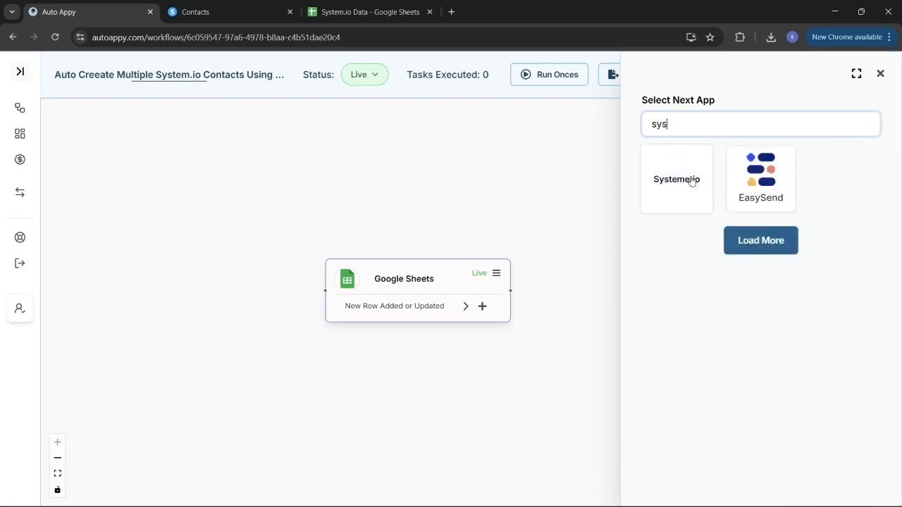
pyautogui.click(687, 176)
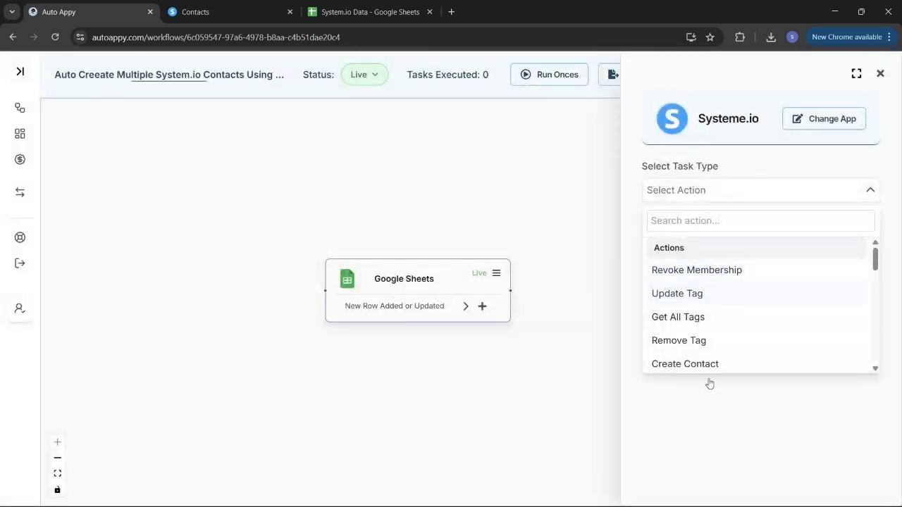
pyautogui.click(687, 363)
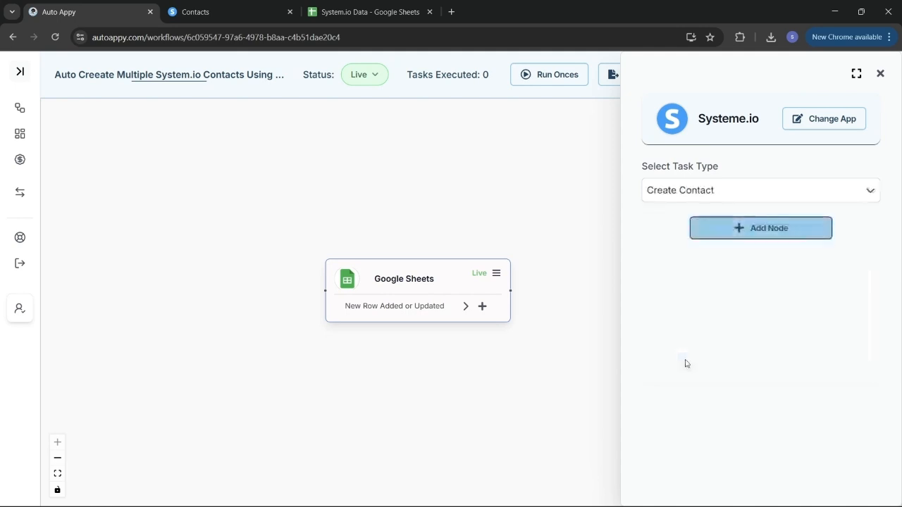
pyautogui.click(721, 239)
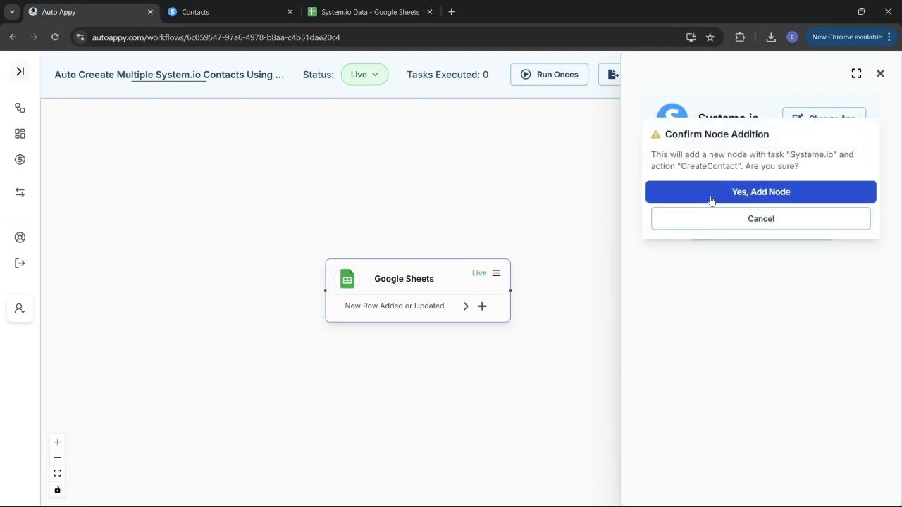
pyautogui.click(710, 200)
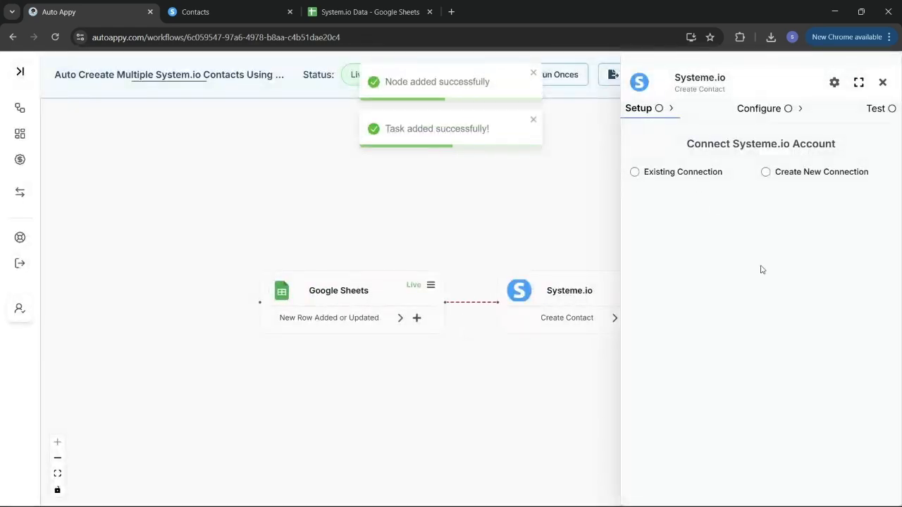
# - Create a new Systeme.io connection and rename it 'System.io Google Sheet Data'
pyautogui.click(766, 173)
pyautogui.click(724, 237)
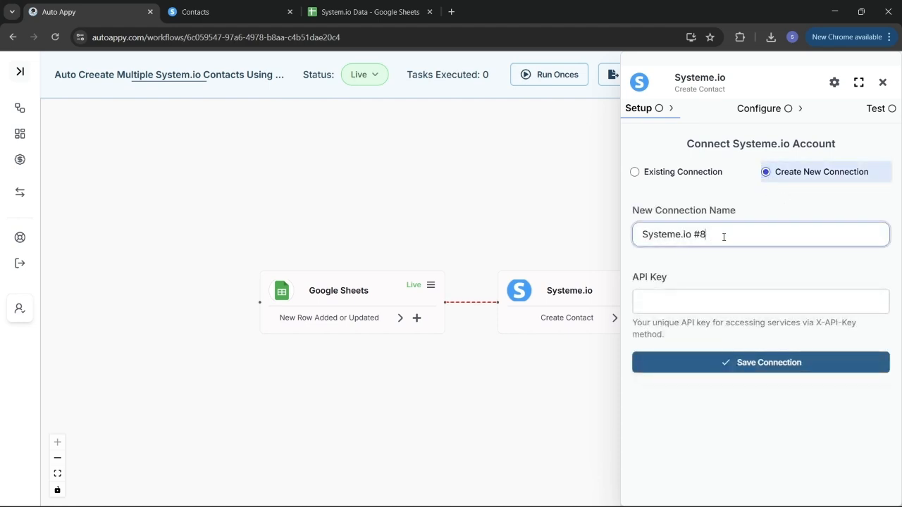
pyautogui.moveTo(723, 236); pyautogui.dragTo(631, 236)
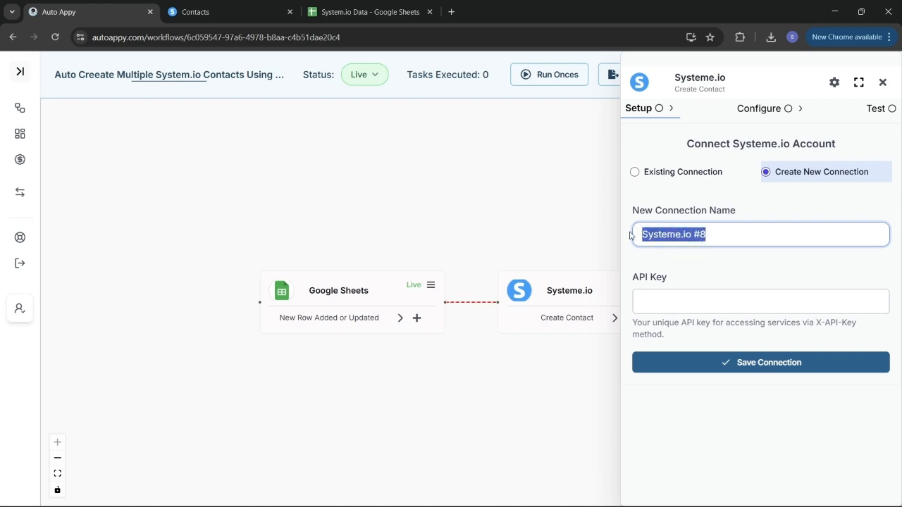
pyautogui.press('BackSpace')
pyautogui.write('G')
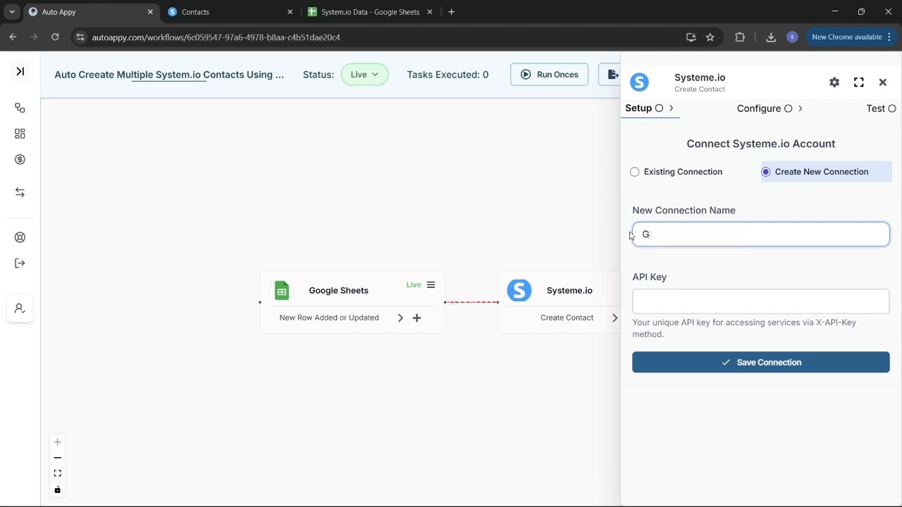
pyautogui.press('BackSpace')
pyautogui.write('System.io Google Sh')
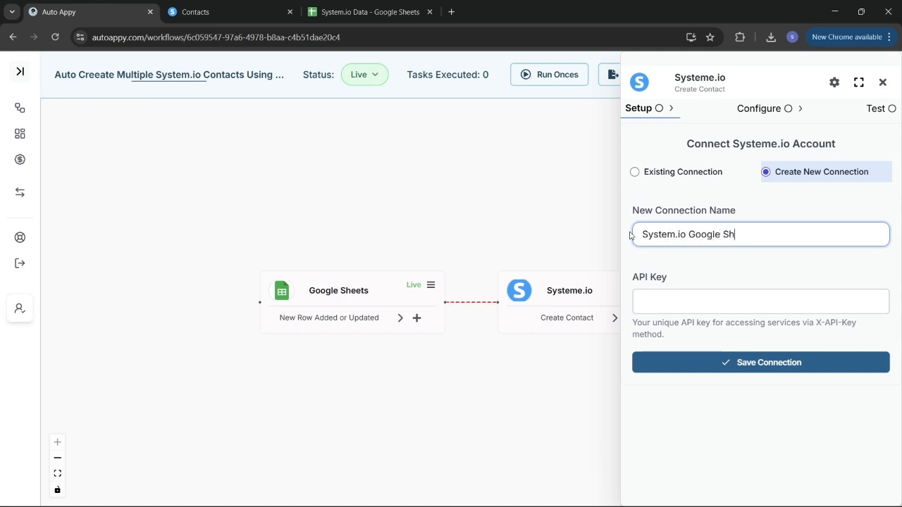
pyautogui.write('eet Data')
pyautogui.click(669, 297)
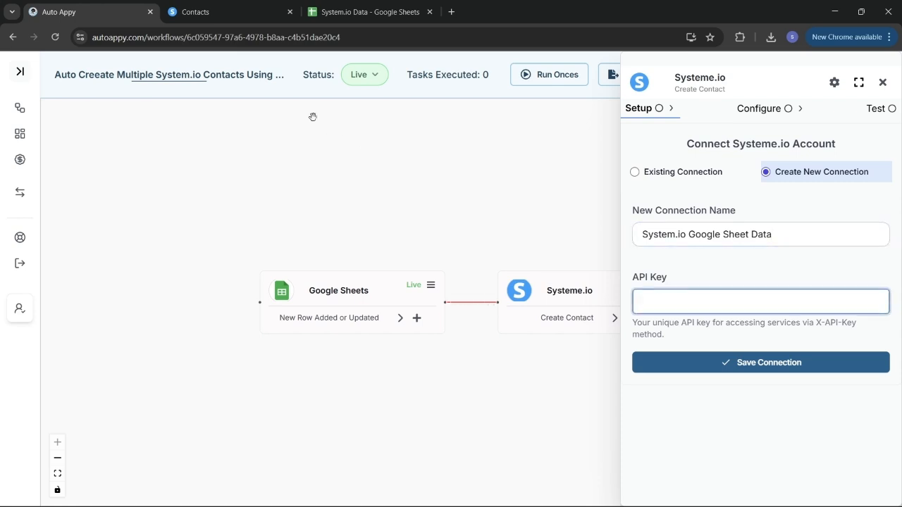
pyautogui.click(218, 5)
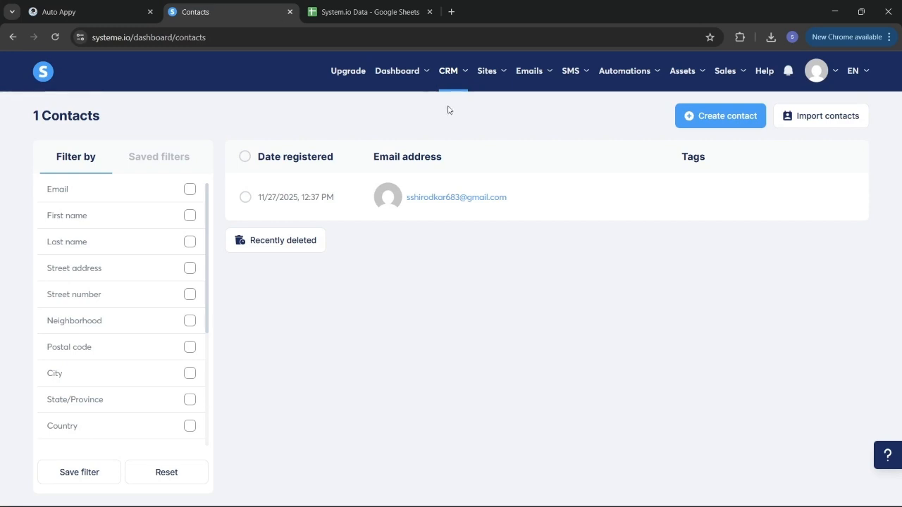
# - Delete the existing Auto Appy key under Systeme.io Settings > Public API keys
pyautogui.moveTo(812, 70)
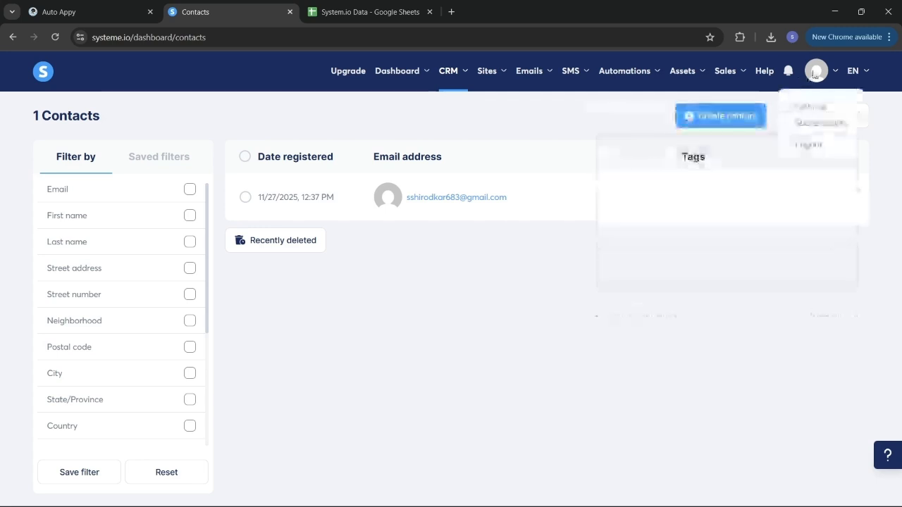
pyautogui.click(818, 107)
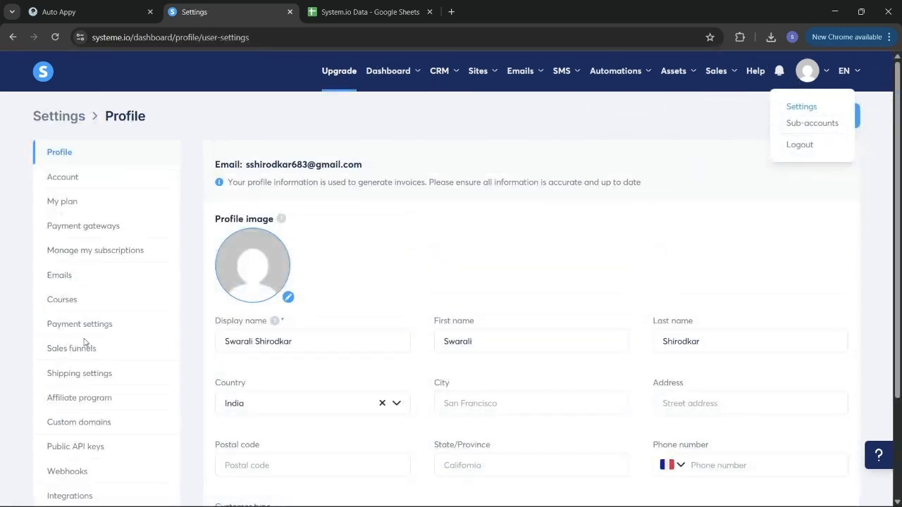
pyautogui.scroll(-1, 90, 349)
pyautogui.scroll(-1, 93, 354)
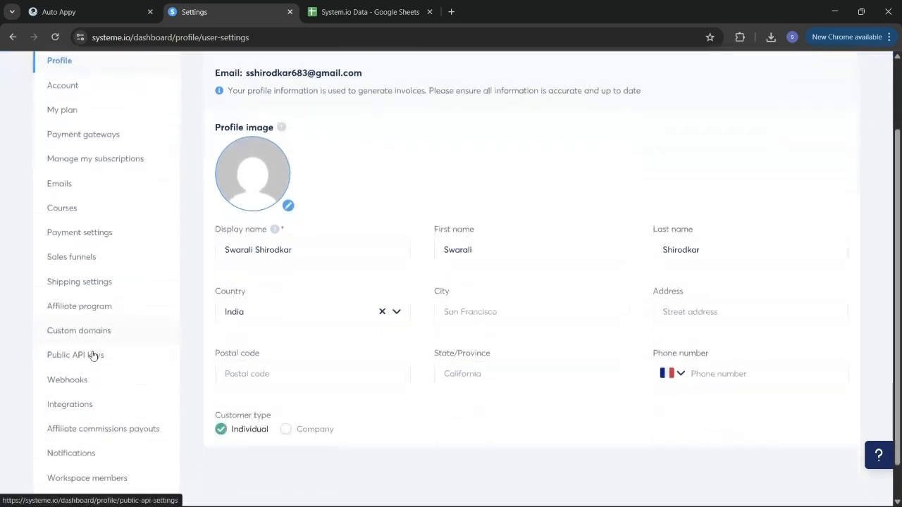
pyautogui.click(92, 355)
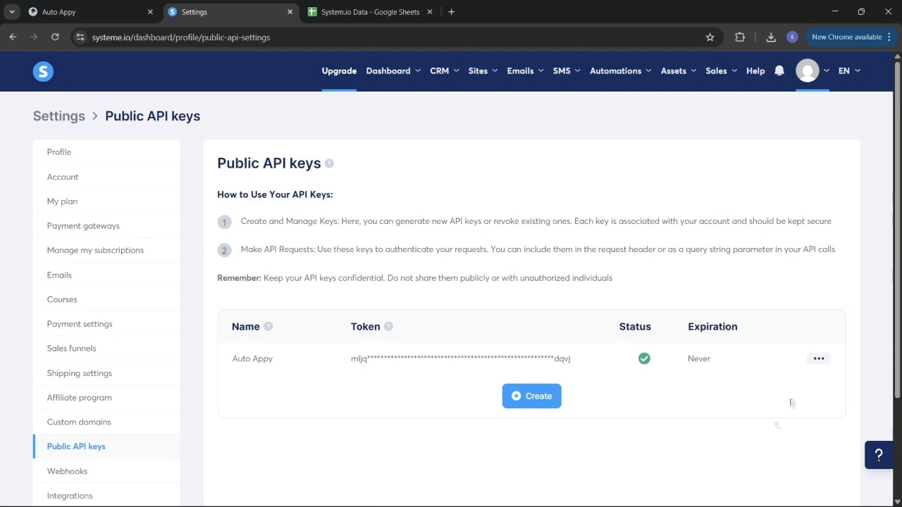
pyautogui.click(819, 361)
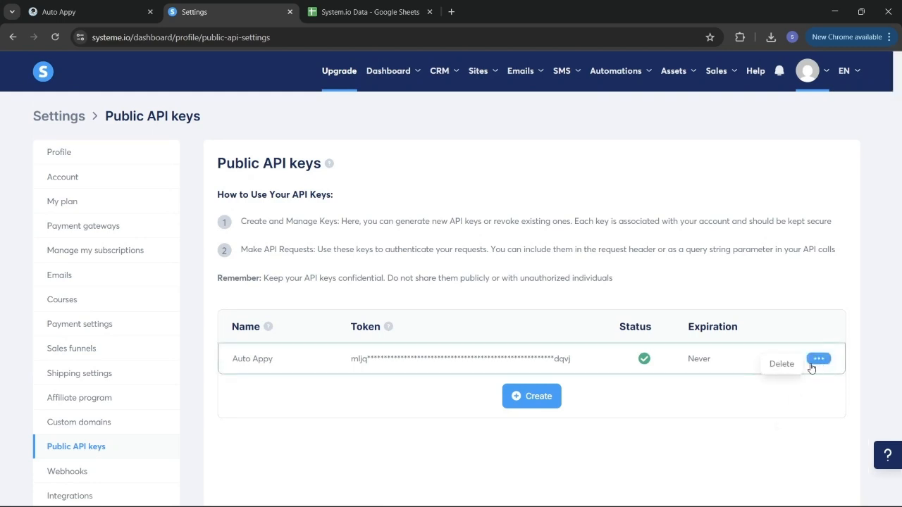
pyautogui.click(787, 365)
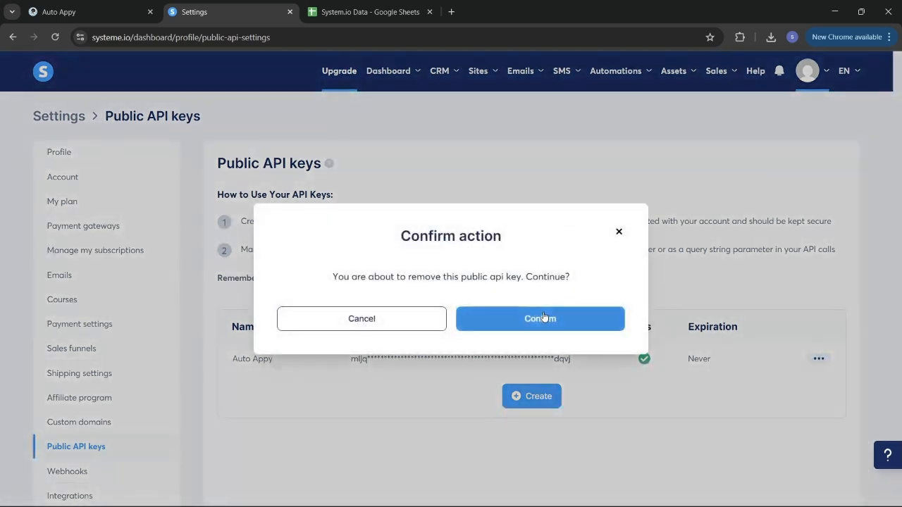
pyautogui.click(543, 318)
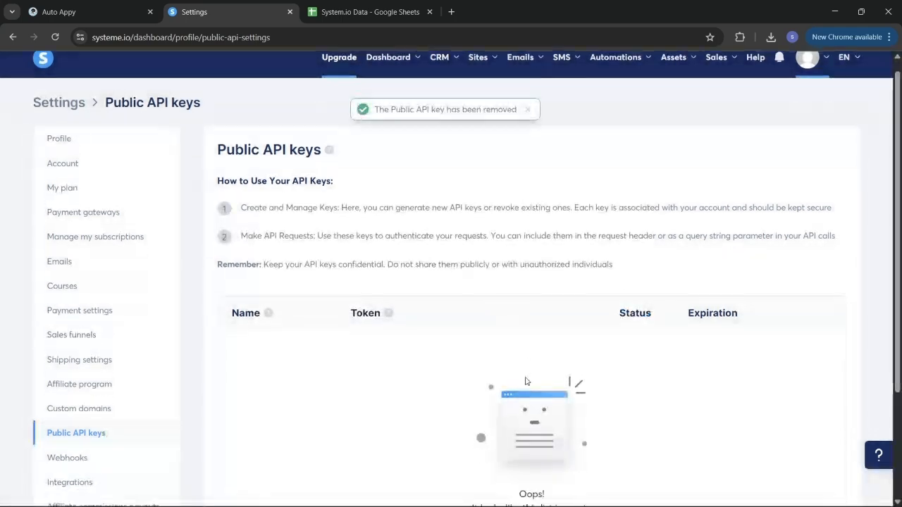
# - Create a new public API key named Auto Appy and copy its token
pyautogui.scroll(-3, 527, 381)
pyautogui.click(529, 438)
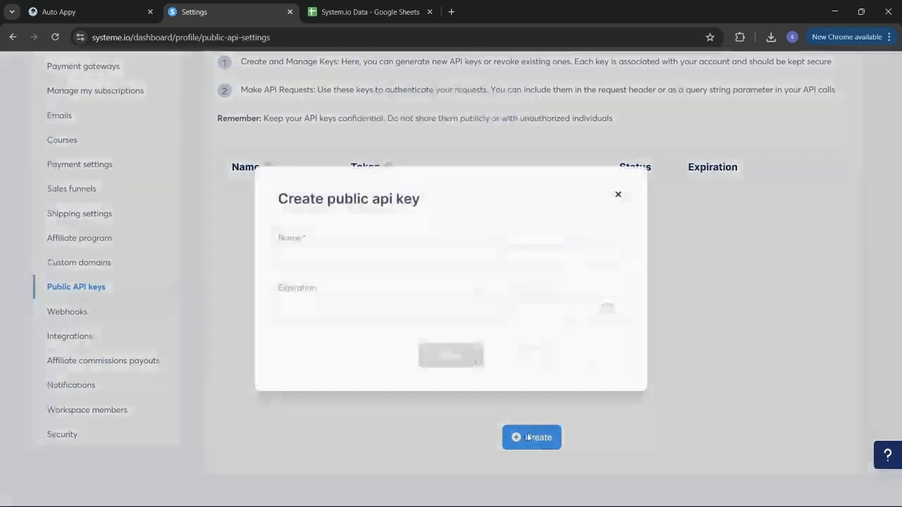
pyautogui.click(386, 266)
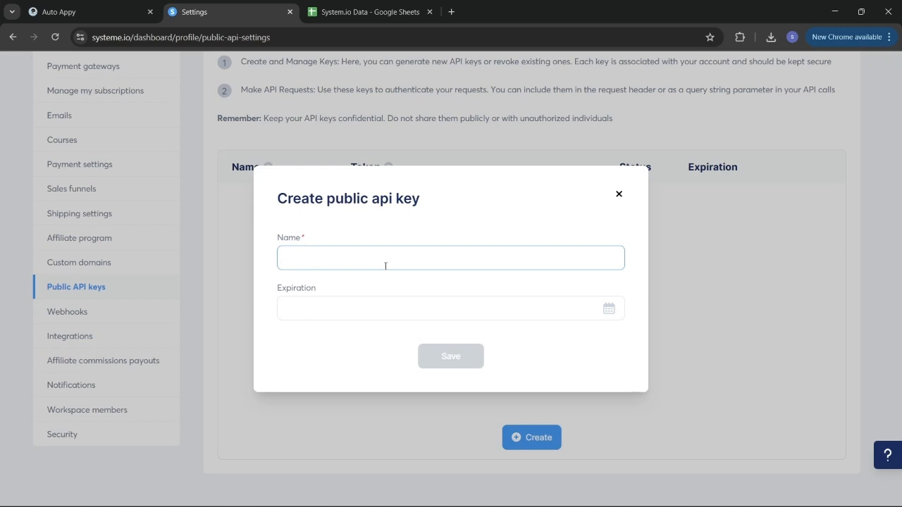
pyautogui.write('Auto Appy')
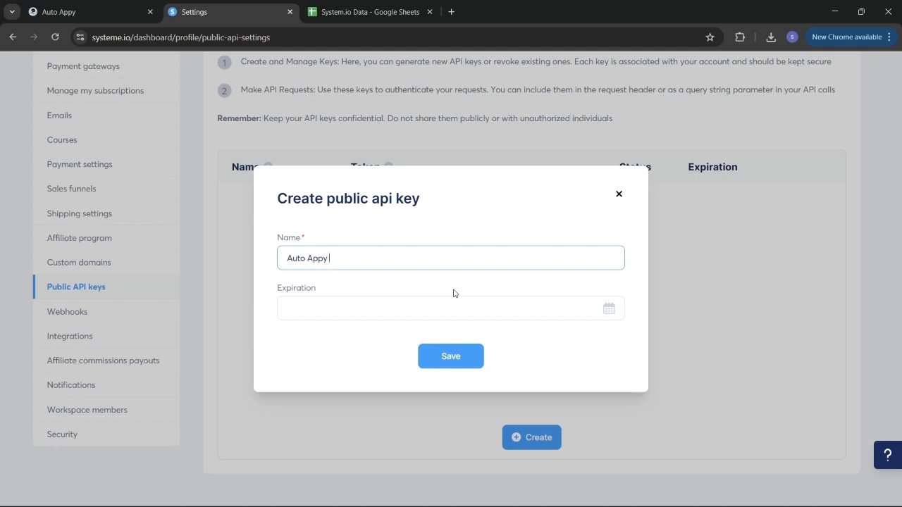
pyautogui.click(461, 361)
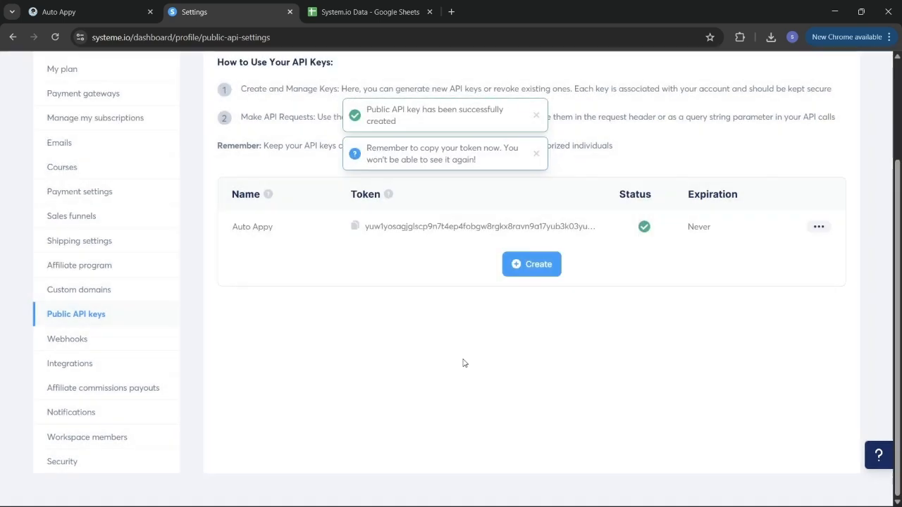
pyautogui.click(354, 226)
pyautogui.click(58, 12)
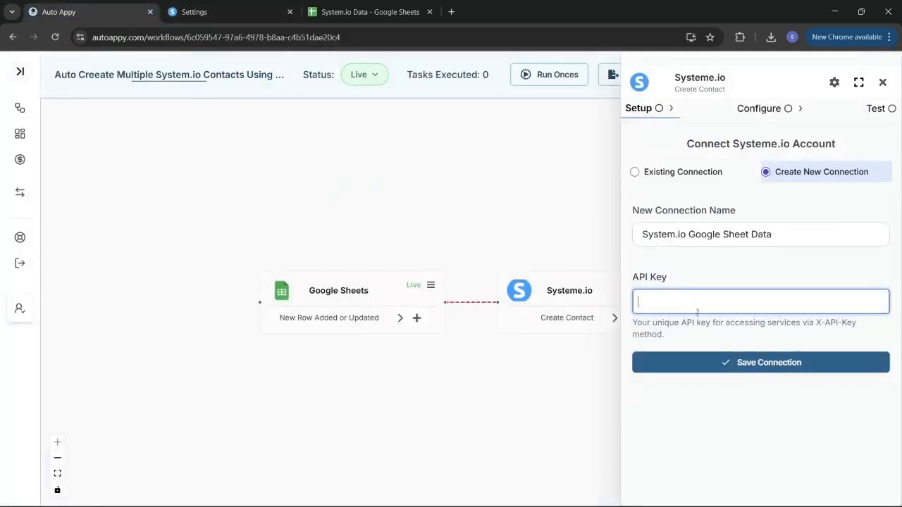
# - Paste the copied API key into the connection form and save the Systeme.io connection
pyautogui.hotkey('ctrl', 'v')
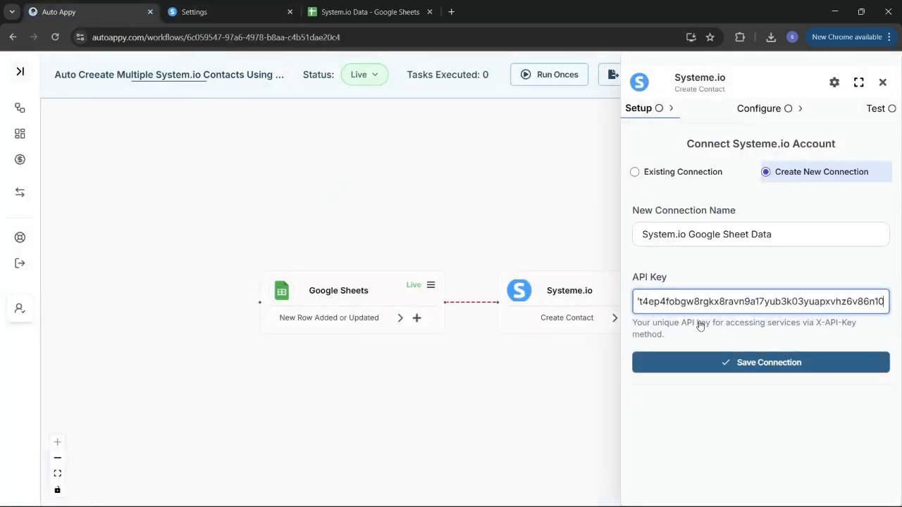
pyautogui.click(729, 363)
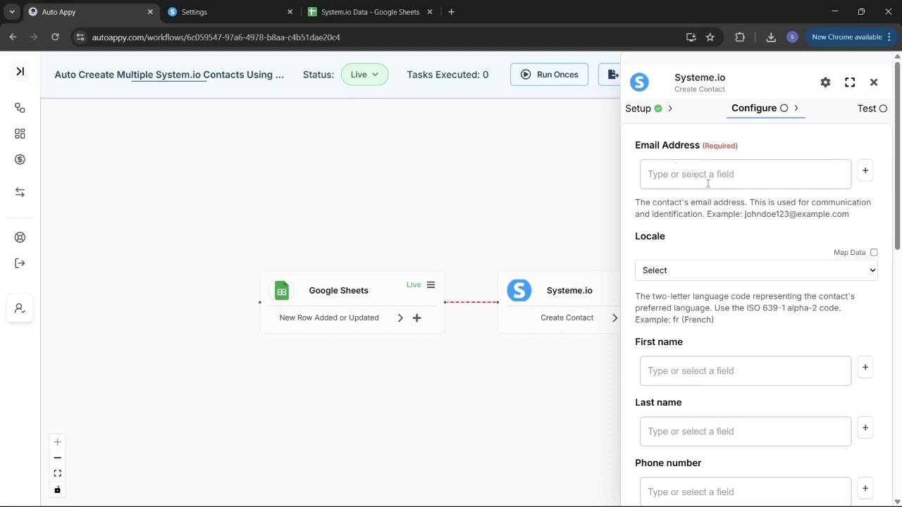
# - Map the contact's email to Google Sheets RowData.Email and set Locale to English
pyautogui.click(865, 176)
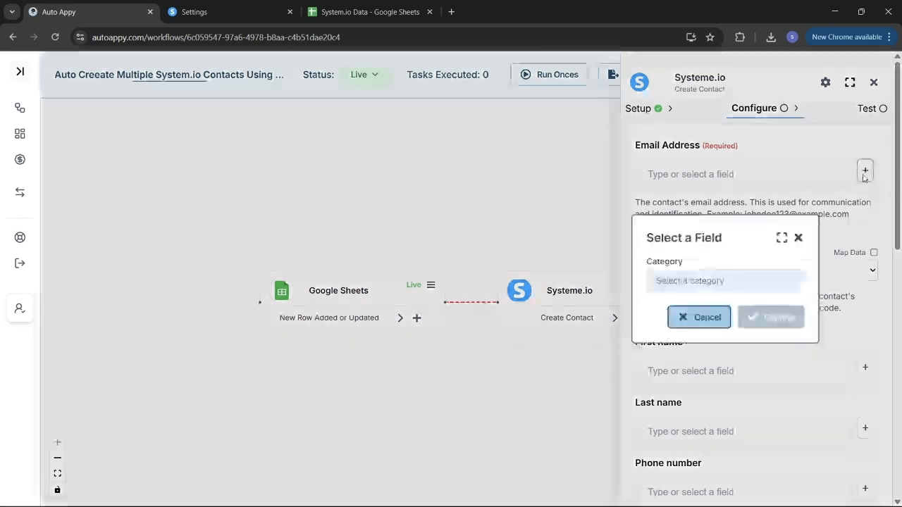
pyautogui.click(708, 279)
pyautogui.click(694, 305)
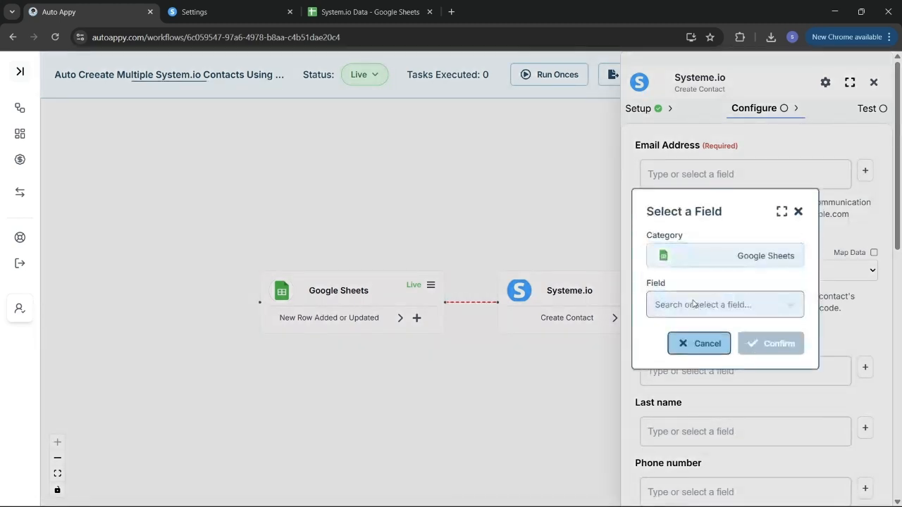
pyautogui.click(693, 304)
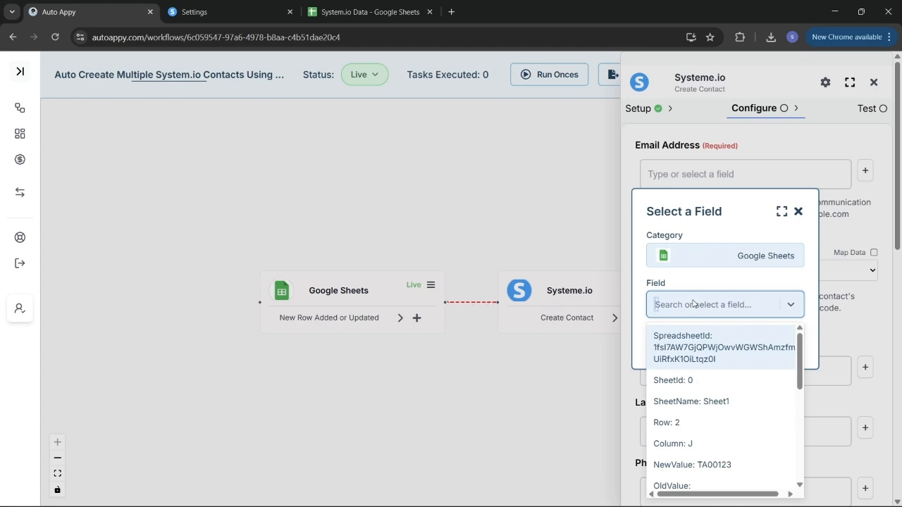
pyautogui.write('swar')
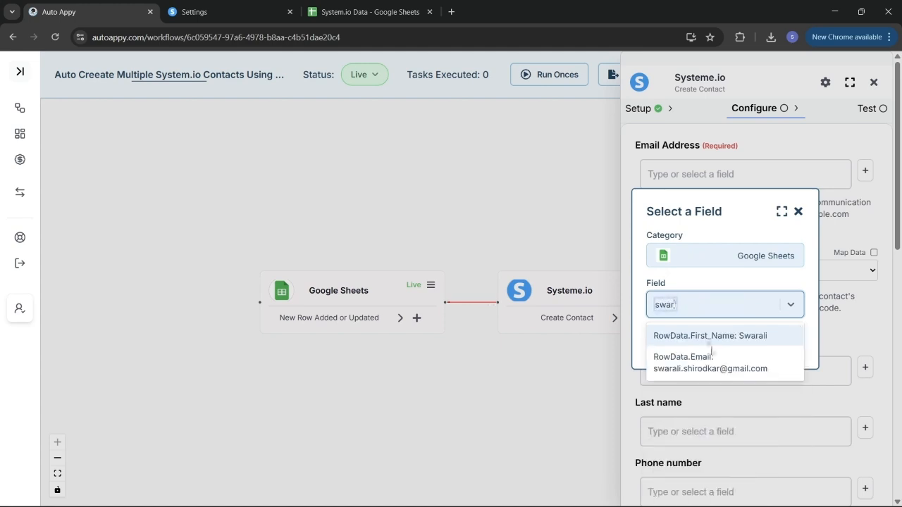
pyautogui.click(731, 367)
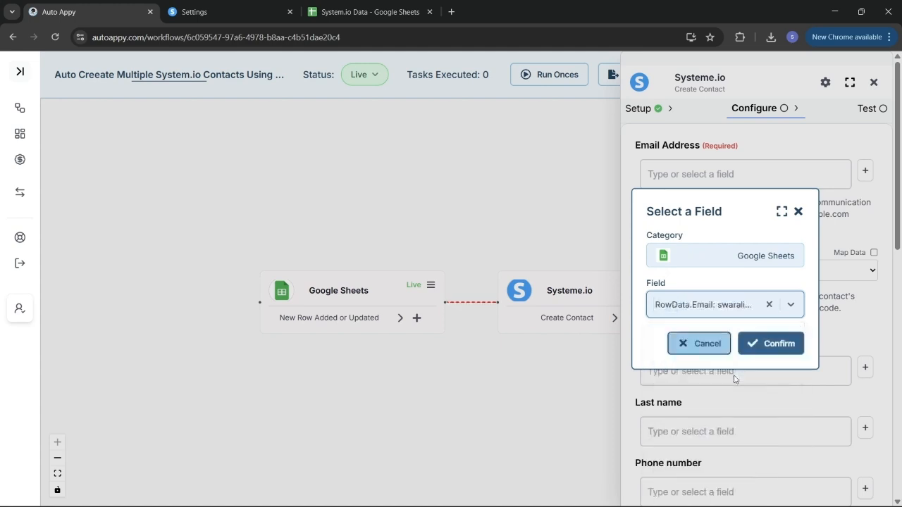
pyautogui.click(764, 343)
pyautogui.click(731, 277)
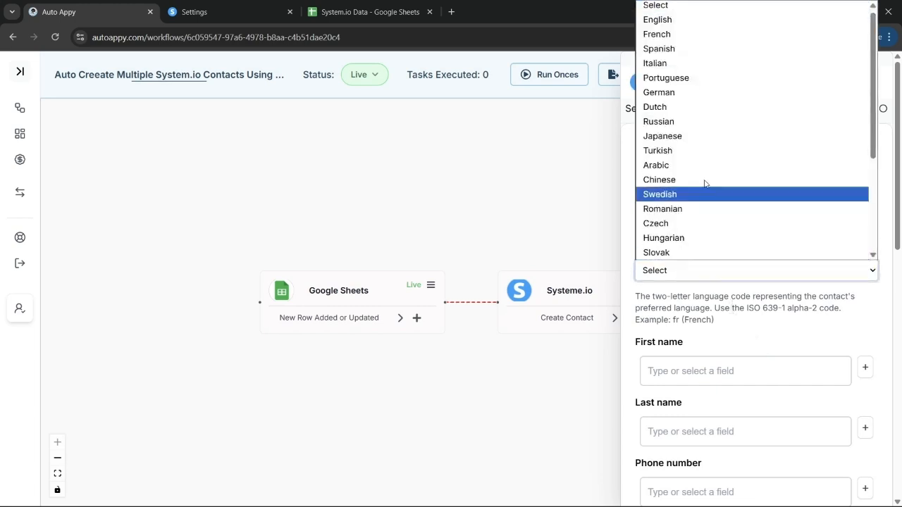
pyautogui.click(651, 20)
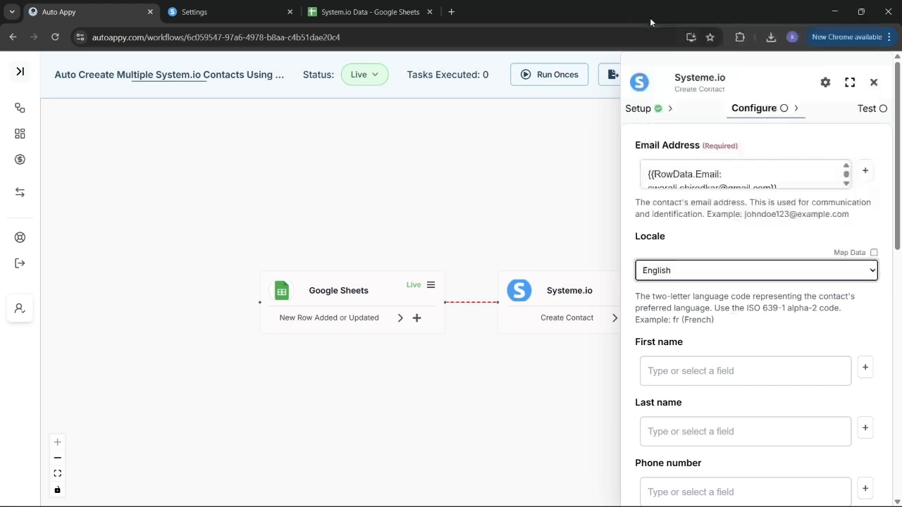
pyautogui.scroll(-2, 721, 284)
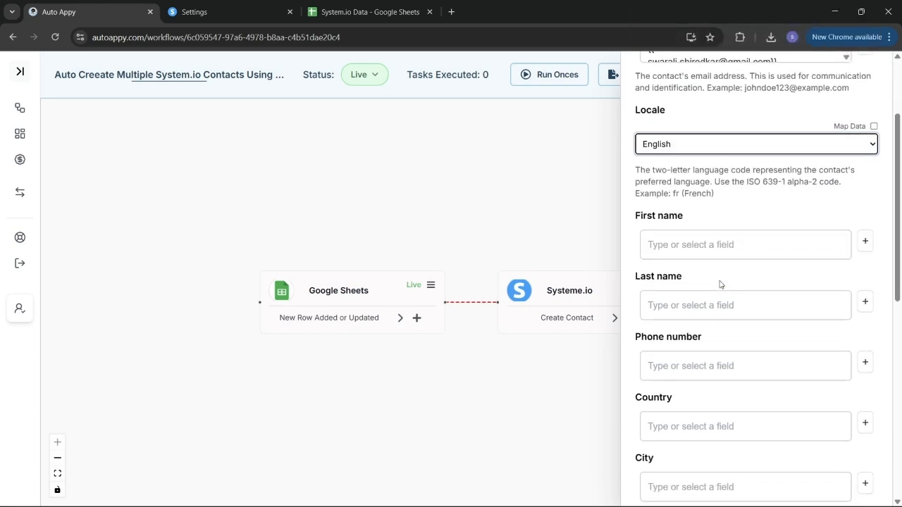
# - Map the contact's first name to Google Sheets RowData.First_Name
pyautogui.click(865, 241)
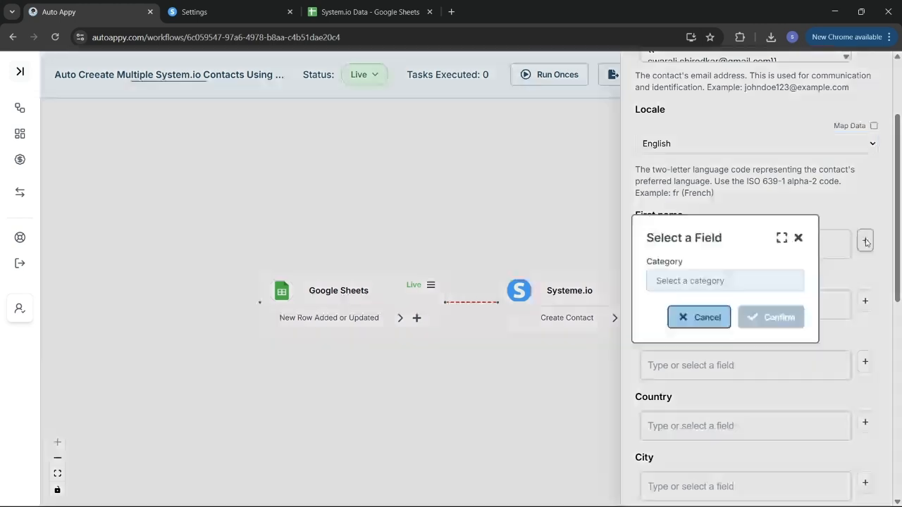
pyautogui.click(712, 283)
pyautogui.click(698, 307)
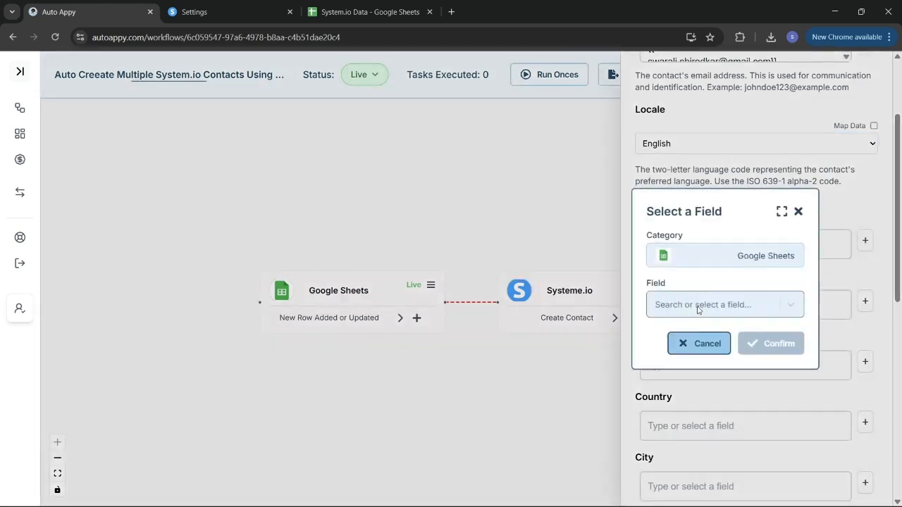
pyautogui.click(697, 307)
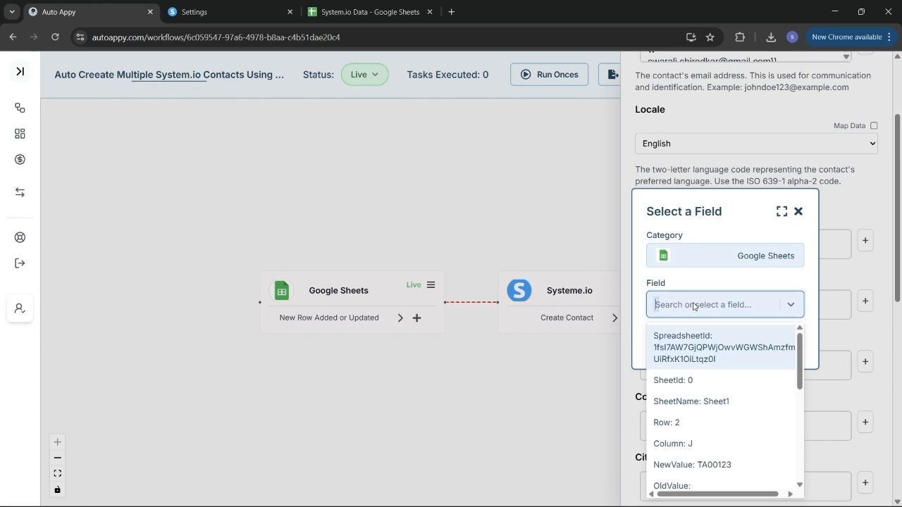
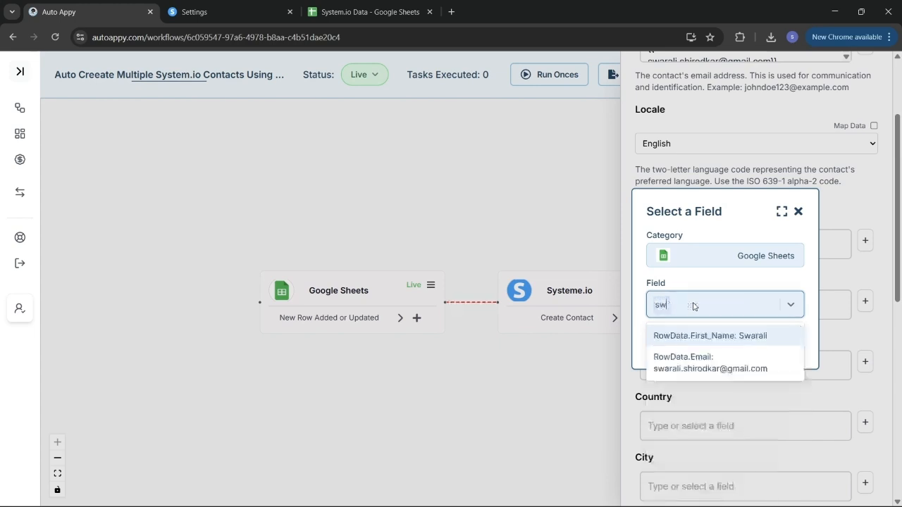
pyautogui.click(714, 331)
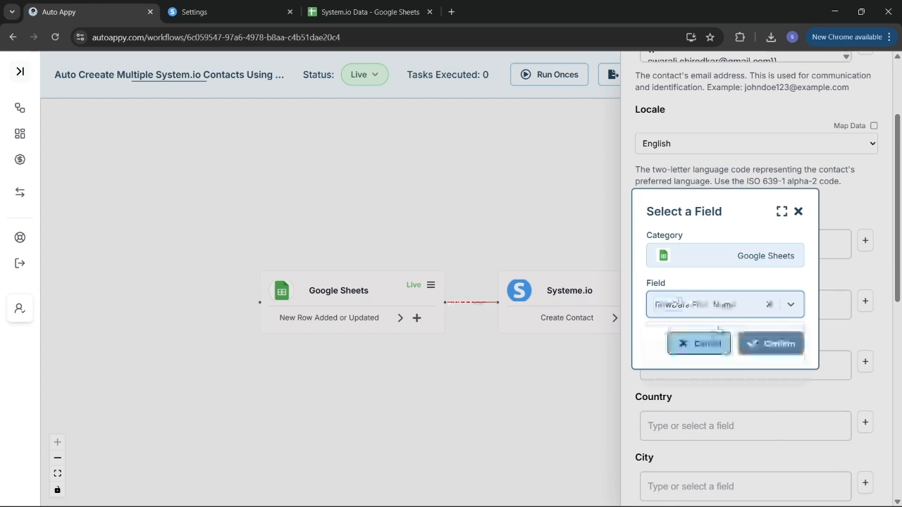
pyautogui.click(767, 342)
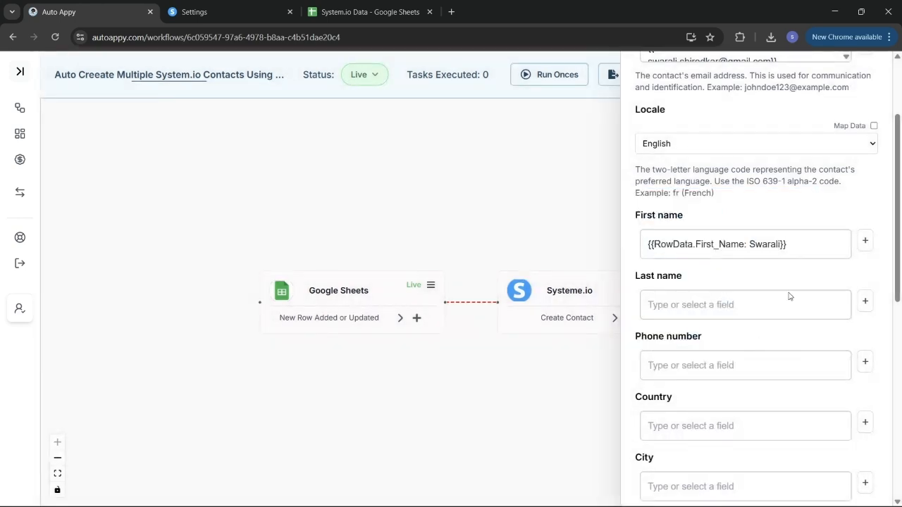
# - Map the contact's last name to Google Sheets RowData.Last_Name
pyautogui.click(864, 301)
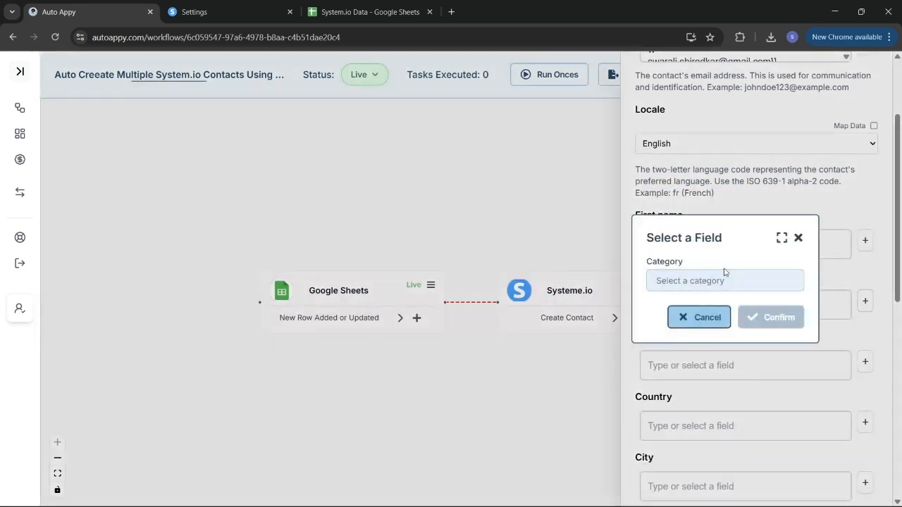
pyautogui.click(717, 282)
pyautogui.click(701, 306)
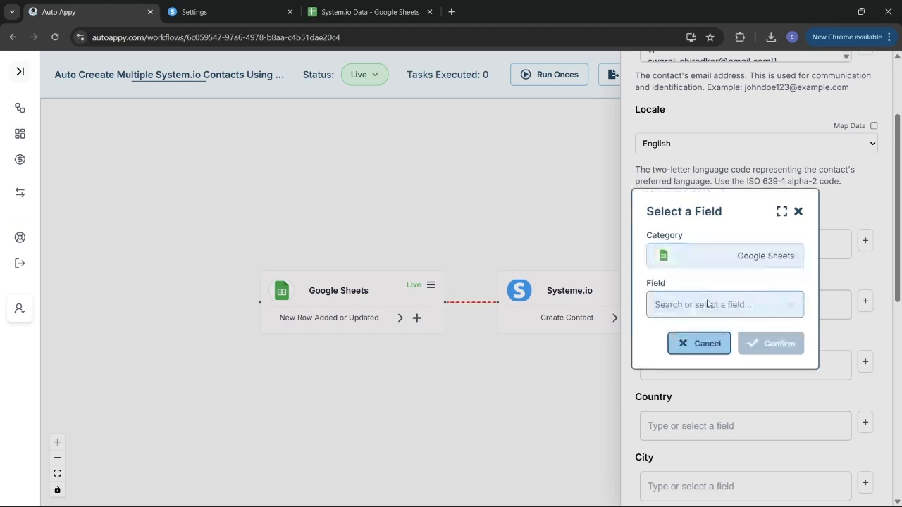
pyautogui.click(708, 304)
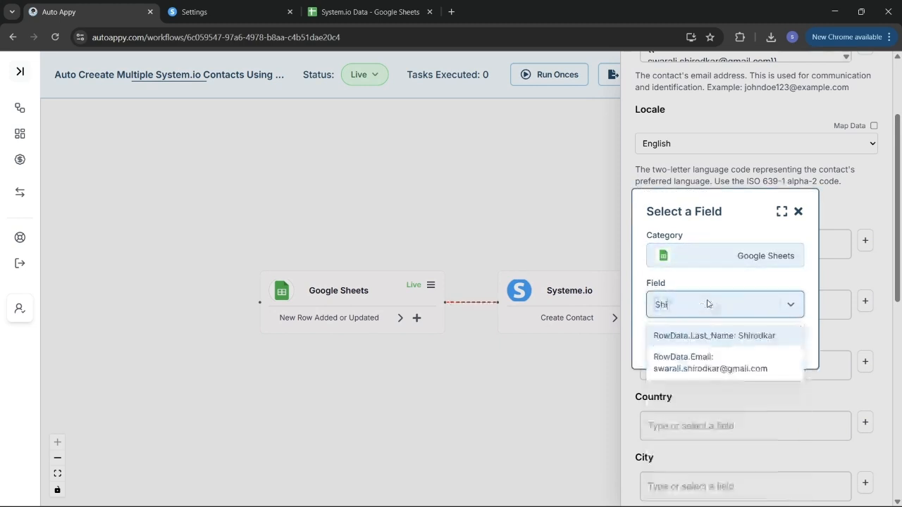
pyautogui.click(721, 337)
pyautogui.click(779, 345)
# - Map Phone number to the Google Sheets row's phone value
pyautogui.scroll(-1, 779, 346)
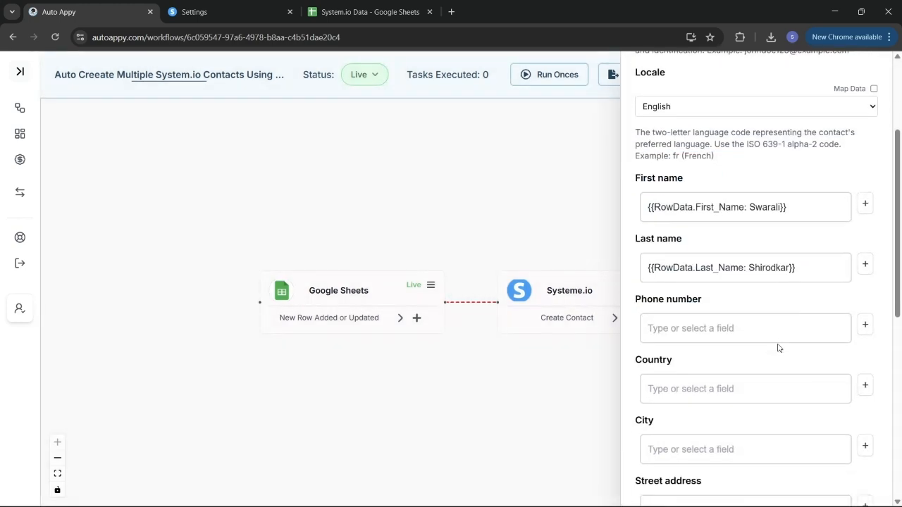
pyautogui.click(866, 325)
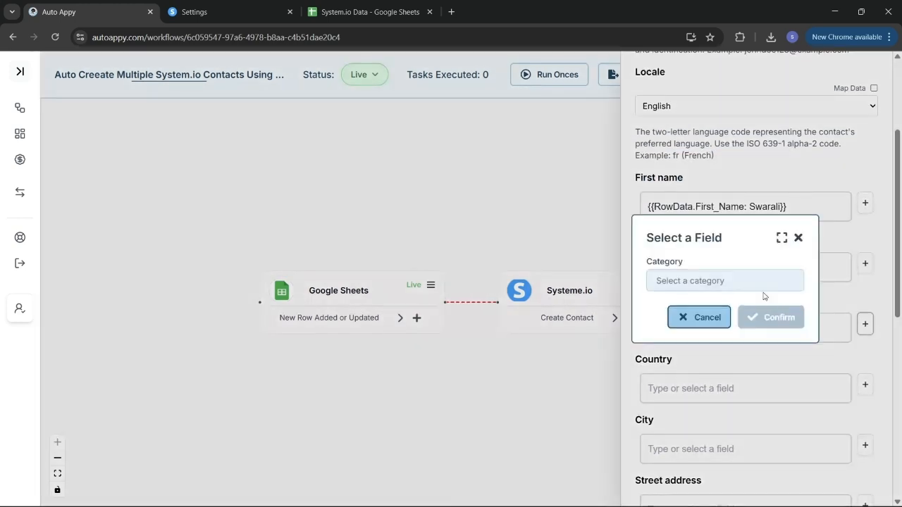
pyautogui.click(736, 281)
pyautogui.click(722, 306)
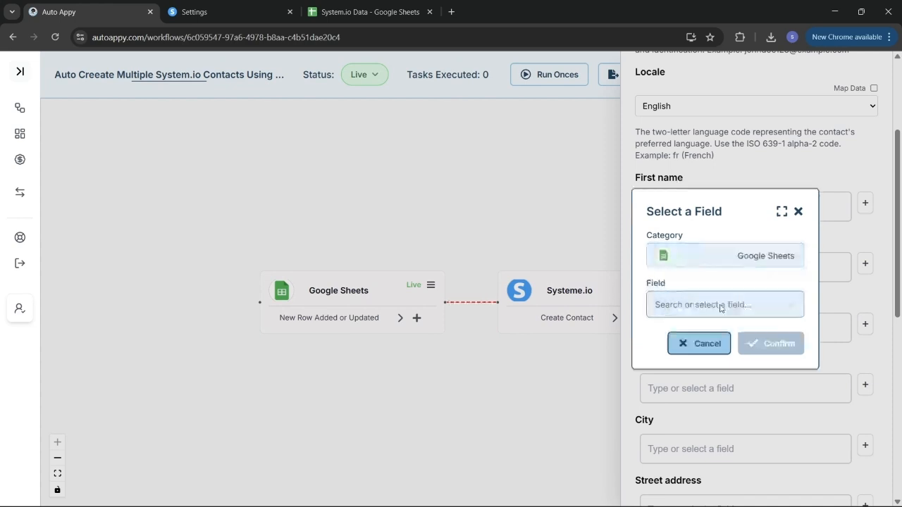
pyautogui.click(720, 305)
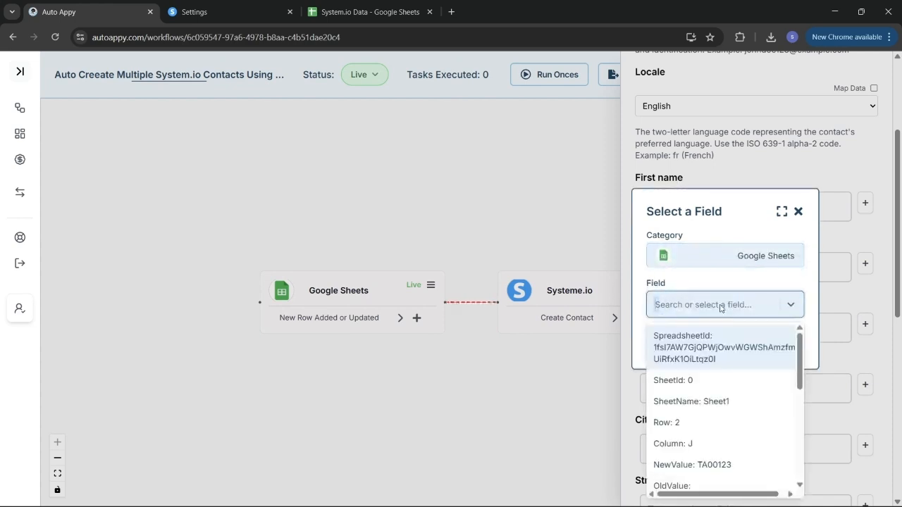
pyautogui.write('8')
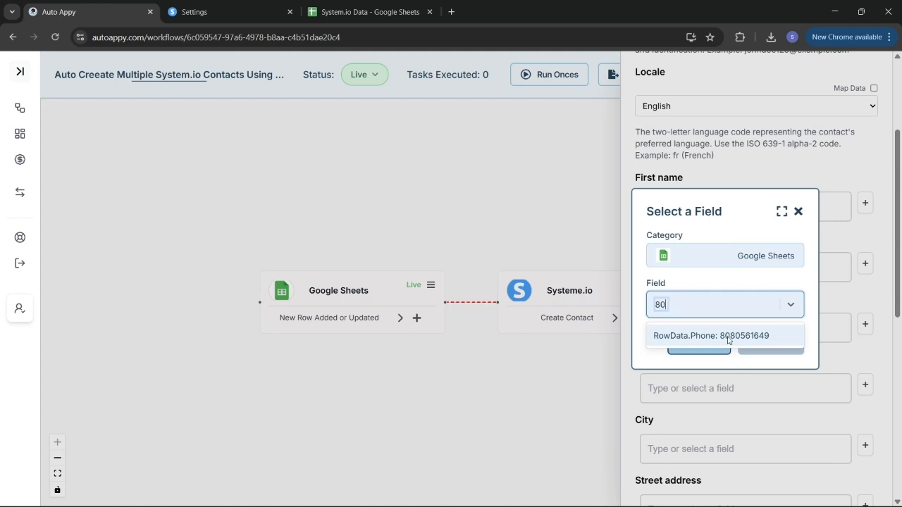
pyautogui.write('0')
pyautogui.click(728, 337)
pyautogui.click(770, 342)
# - Map Country to the sheet row's country value (India)
pyautogui.scroll(-1, 753, 347)
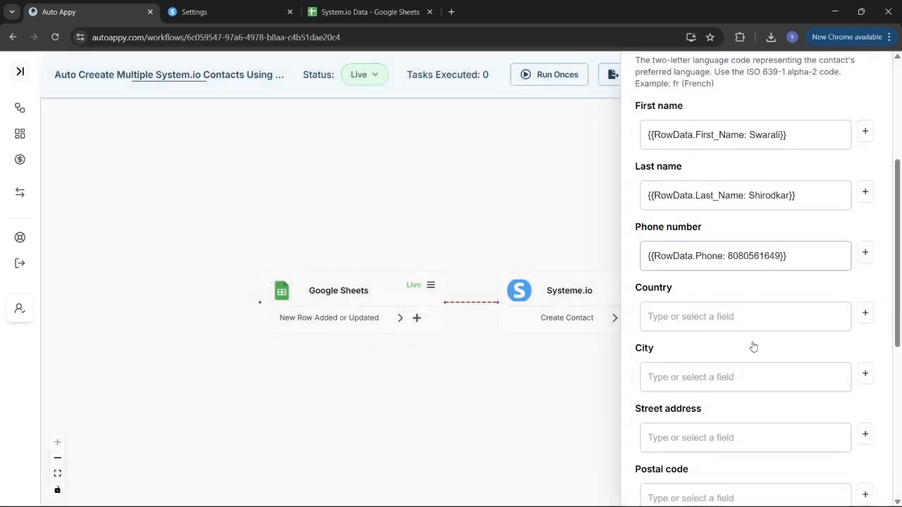
pyautogui.scroll(-1, 822, 315)
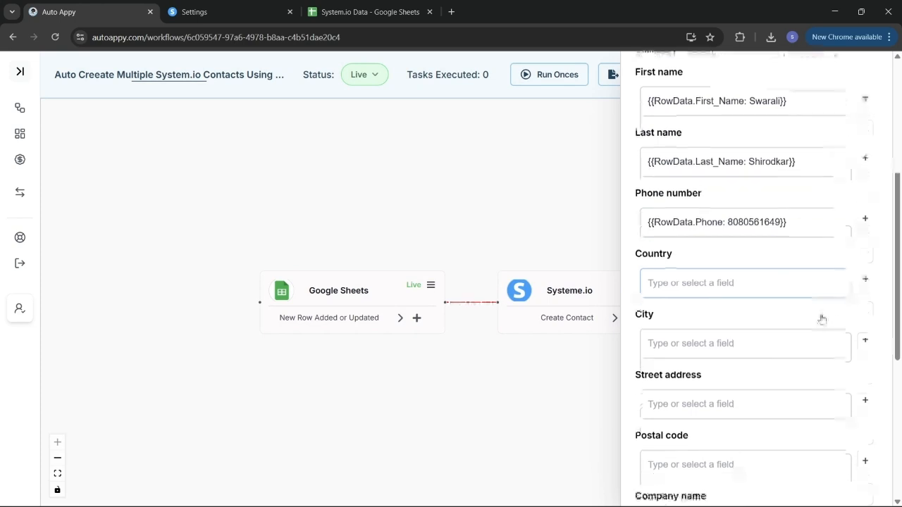
pyautogui.click(865, 279)
pyautogui.click(737, 281)
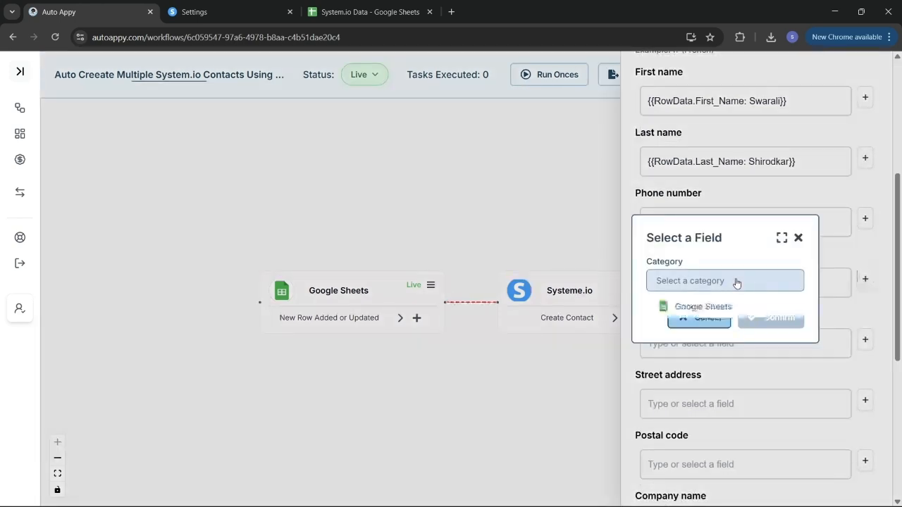
pyautogui.click(697, 306)
pyautogui.click(696, 303)
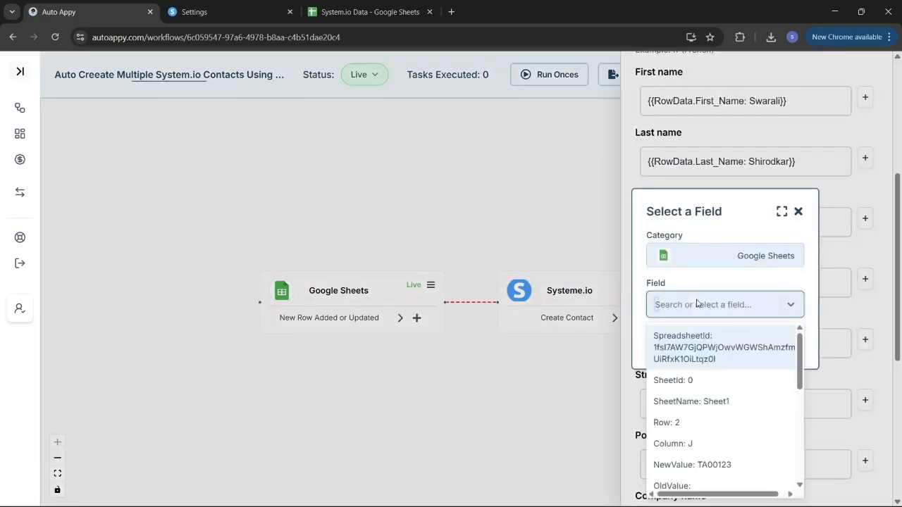
pyautogui.write('Ind')
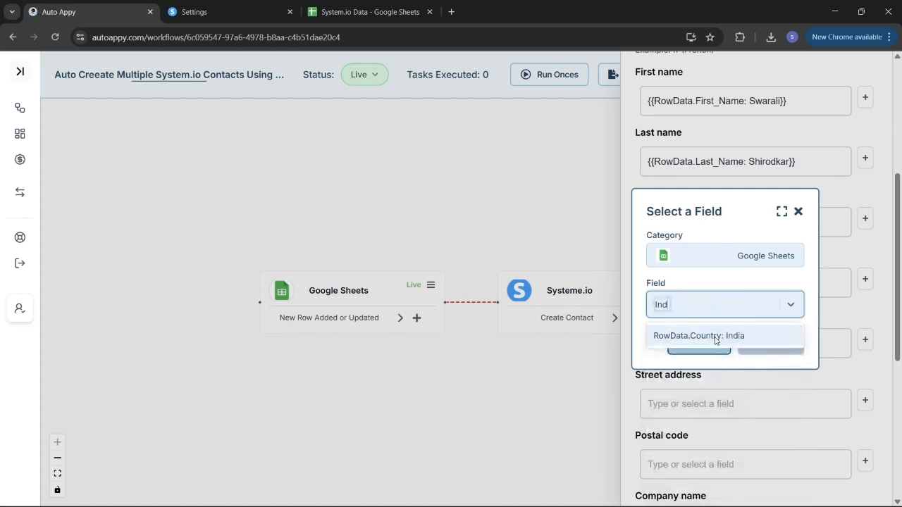
pyautogui.click(718, 341)
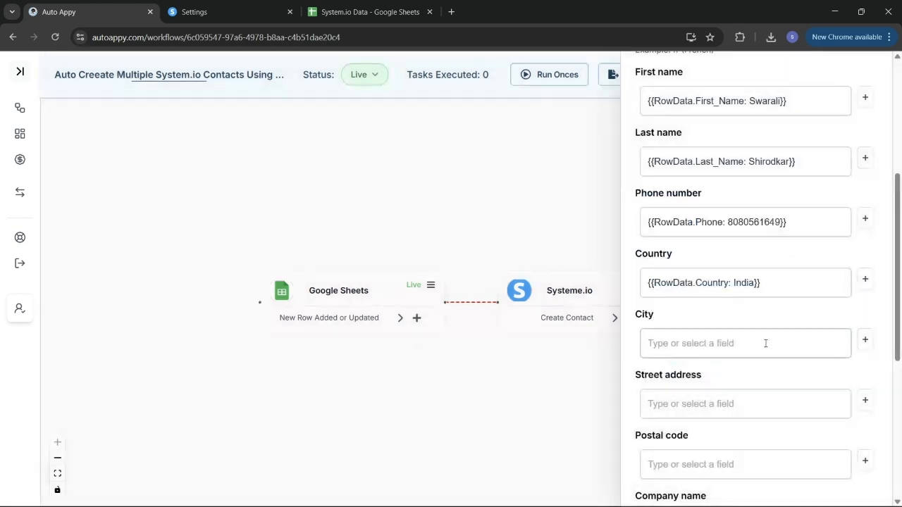
# - Map City to the sheet row's city value (Pune)
pyautogui.scroll(-1, 766, 343)
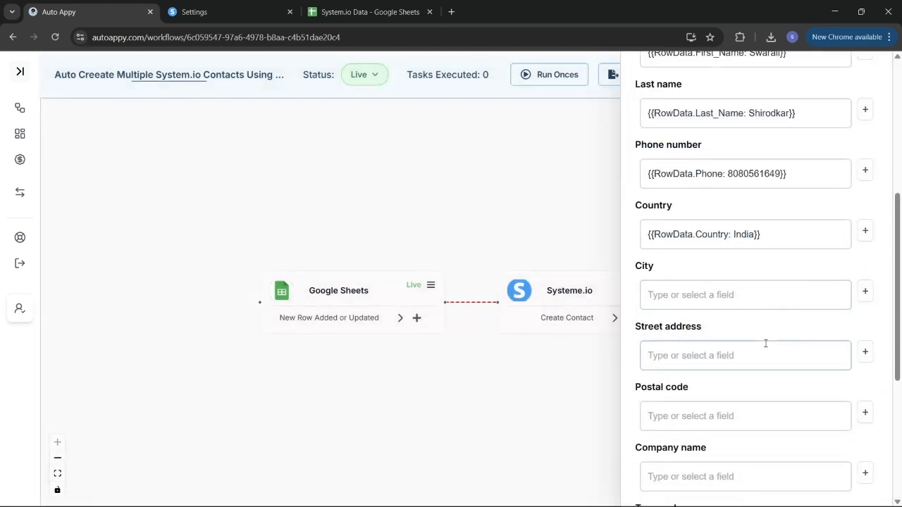
pyautogui.click(865, 291)
pyautogui.click(767, 280)
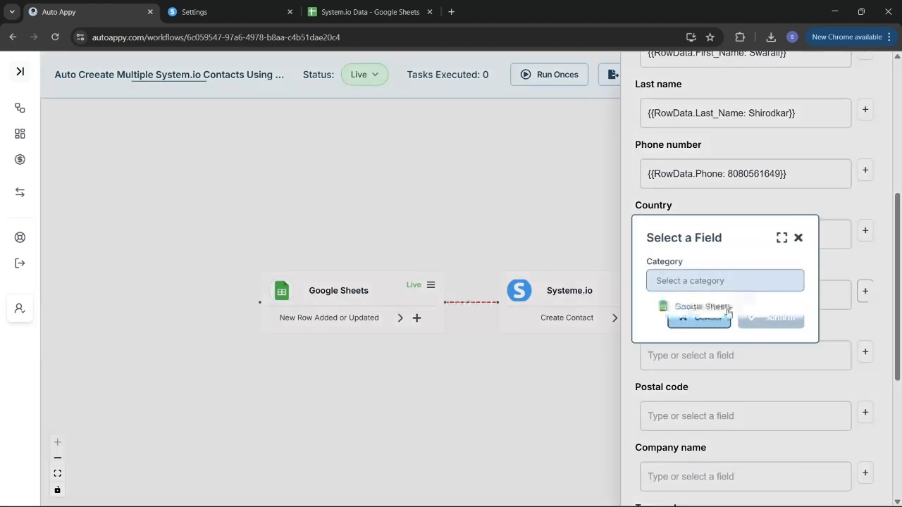
pyautogui.click(728, 310)
pyautogui.click(716, 313)
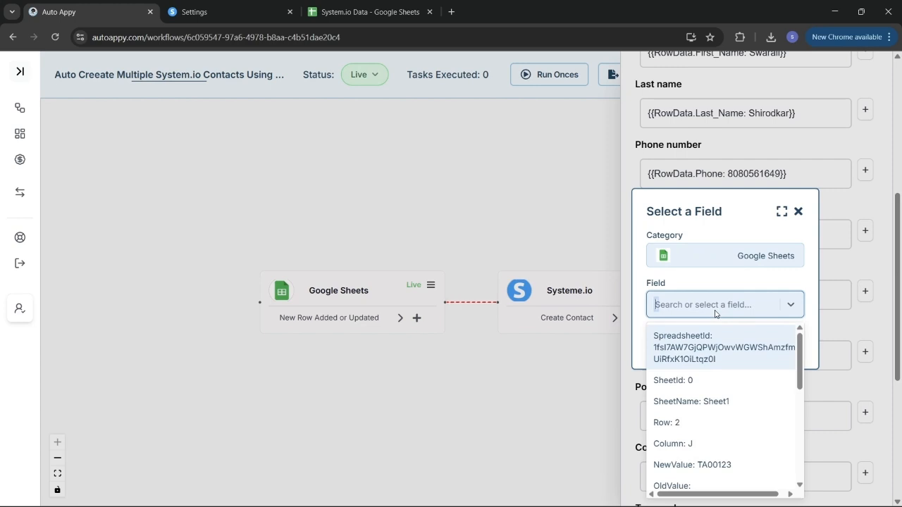
pyautogui.write('pu')
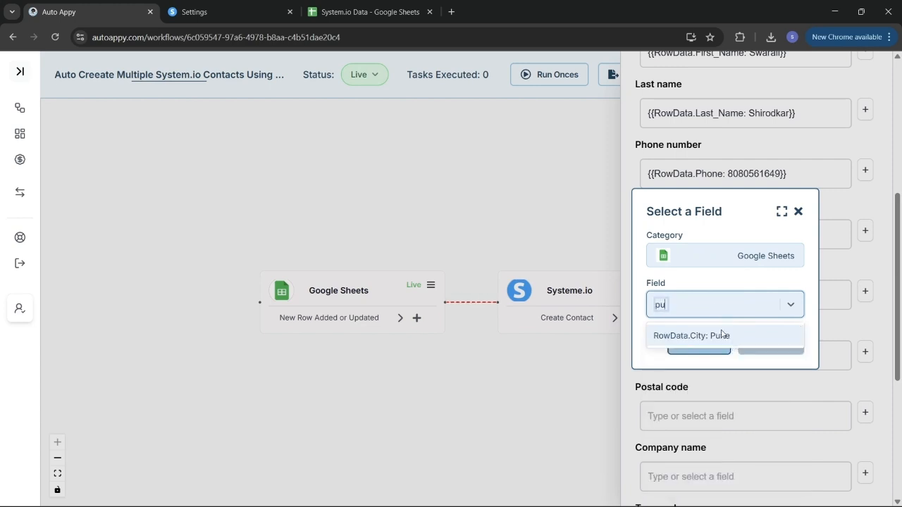
pyautogui.click(722, 335)
pyautogui.click(769, 344)
# - Map Postal code to the sheet row's Postal_Code value
pyautogui.scroll(-3, 767, 343)
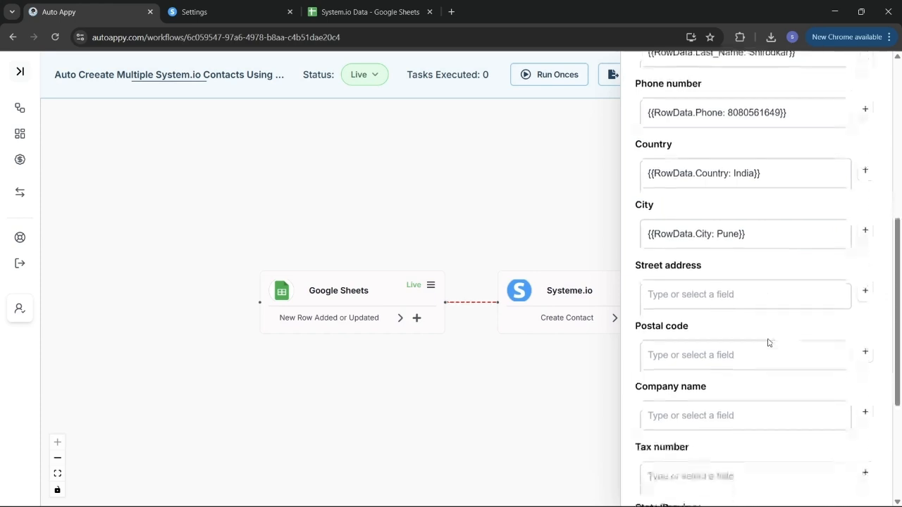
pyautogui.click(865, 298)
pyautogui.click(760, 291)
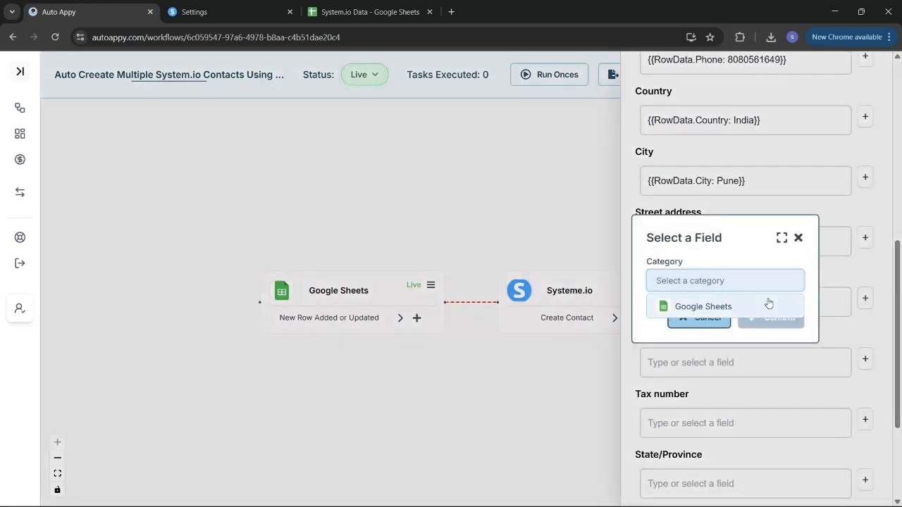
pyautogui.click(766, 306)
pyautogui.click(731, 314)
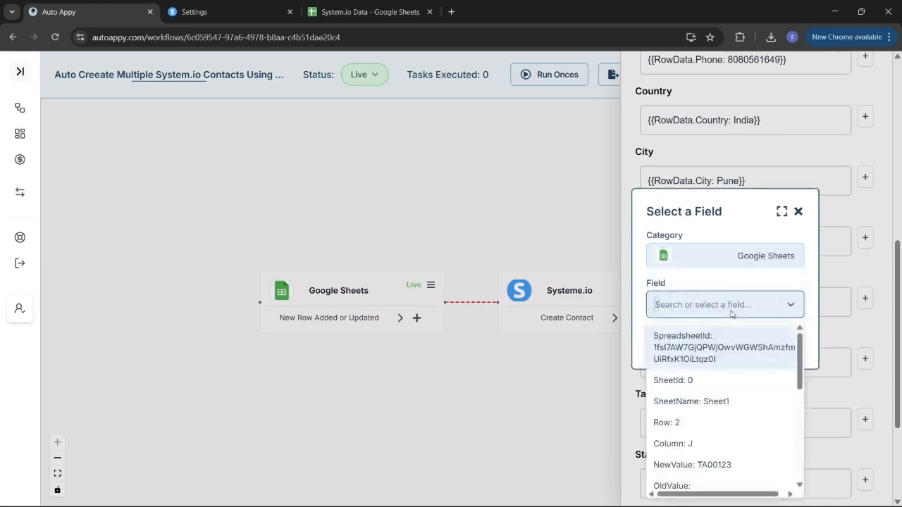
pyautogui.write('41')
pyautogui.write('16')
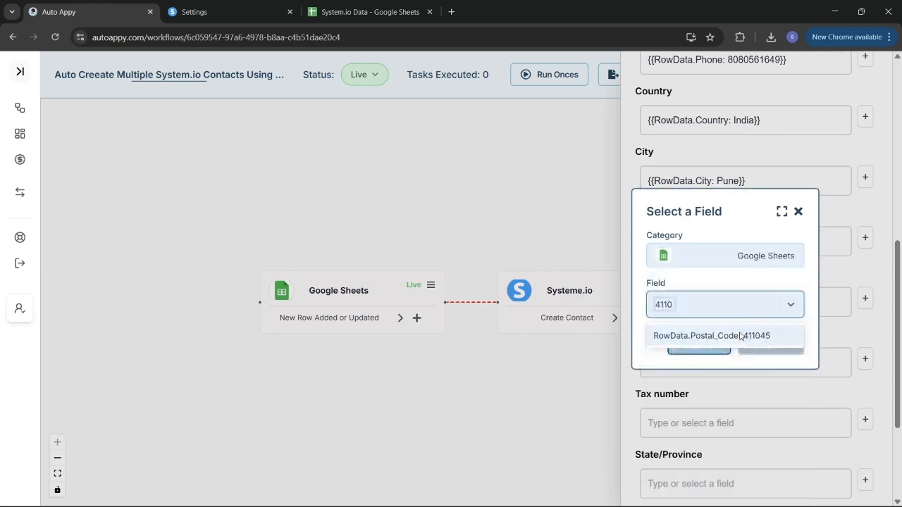
pyautogui.click(744, 335)
pyautogui.click(770, 344)
# - Map Company name to the sheet row's company name value
pyautogui.scroll(-1, 769, 343)
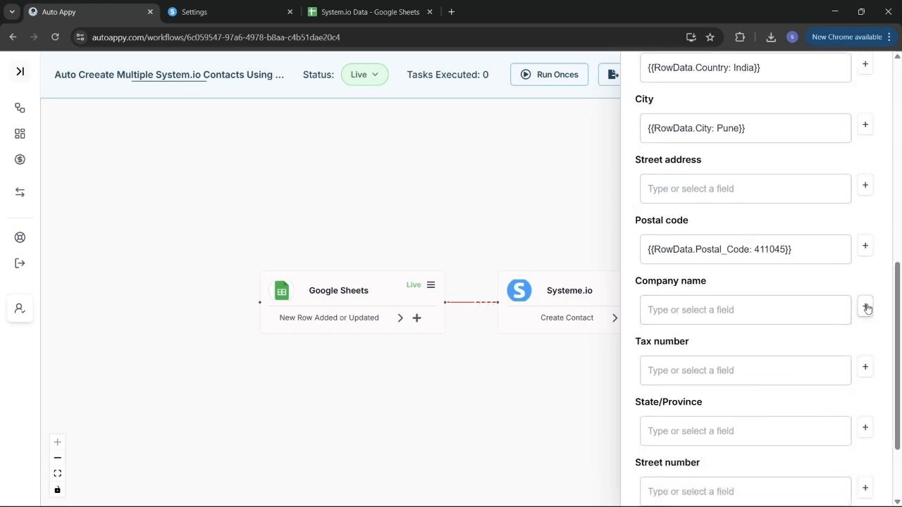
pyautogui.click(865, 306)
pyautogui.click(743, 282)
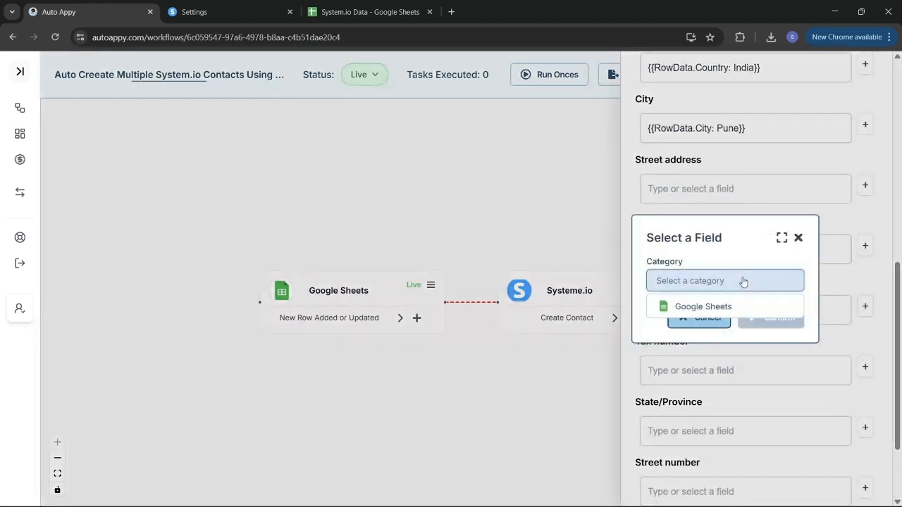
pyautogui.click(708, 304)
pyautogui.click(710, 304)
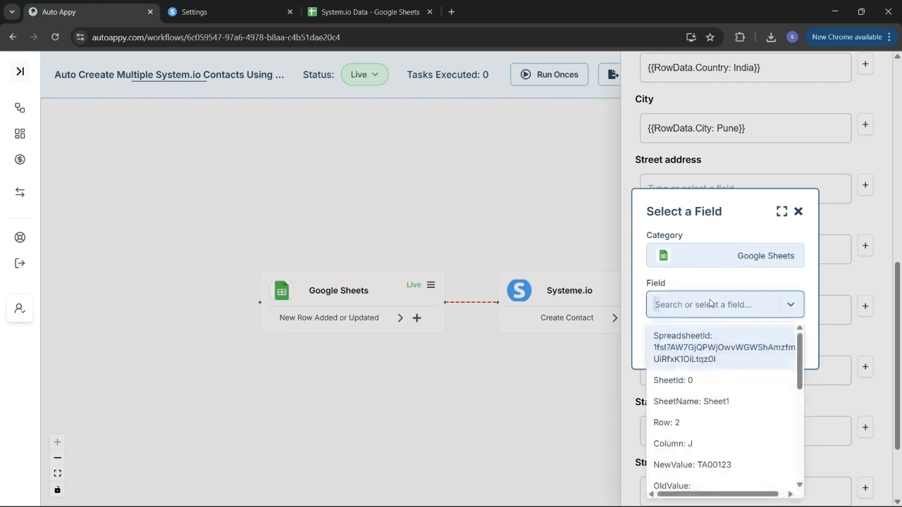
pyautogui.write('Au')
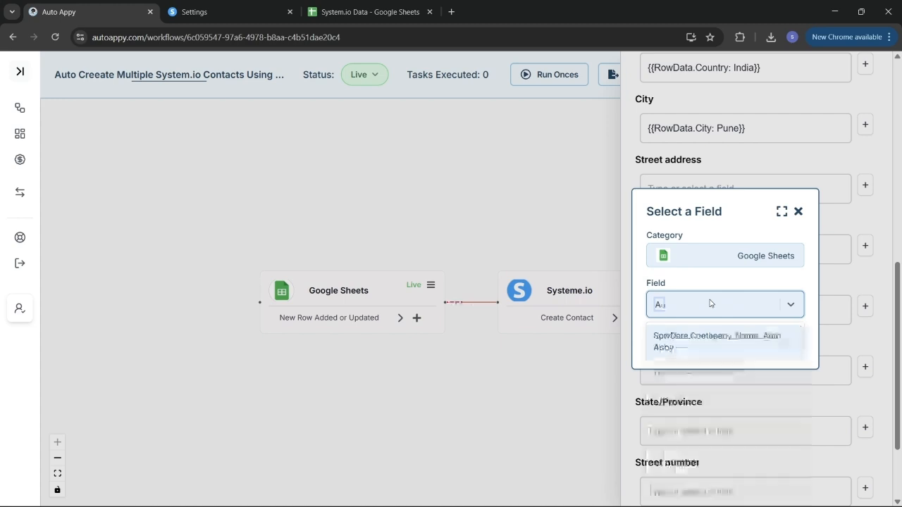
pyautogui.click(719, 345)
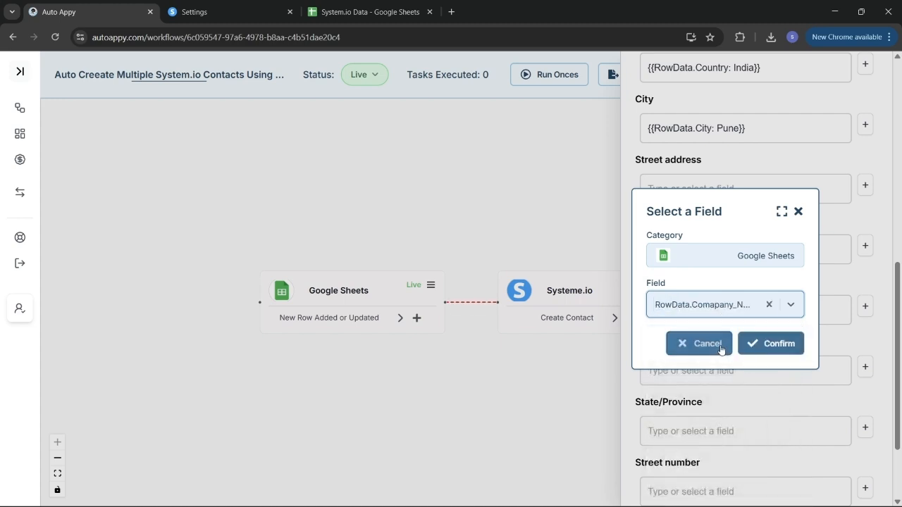
pyautogui.click(773, 345)
pyautogui.scroll(-2, 773, 346)
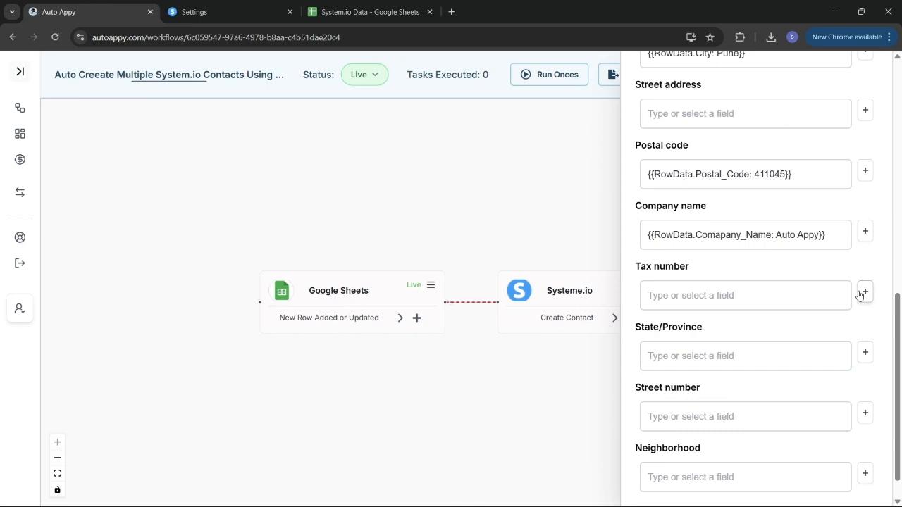
pyautogui.scroll(4, 781, 223)
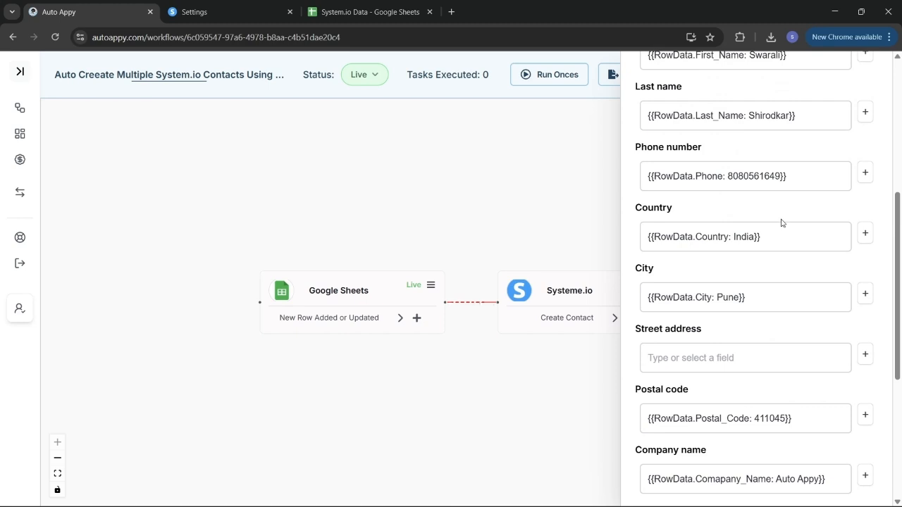
pyautogui.scroll(-1, 780, 223)
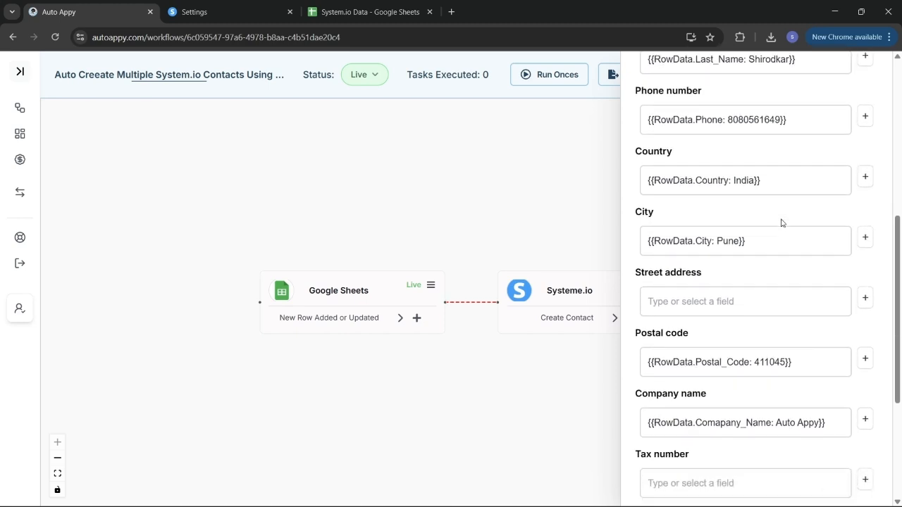
pyautogui.scroll(3, 780, 223)
pyautogui.scroll(-3, 780, 223)
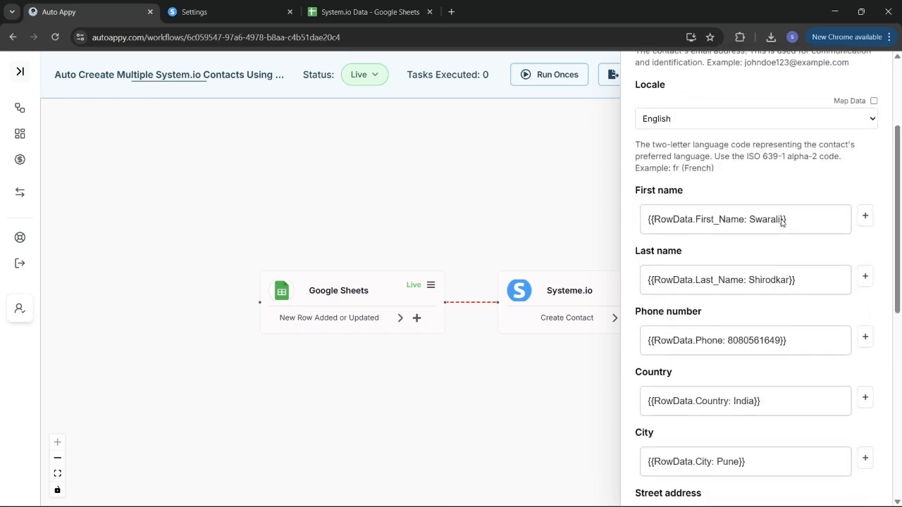
pyautogui.scroll(-4, 781, 223)
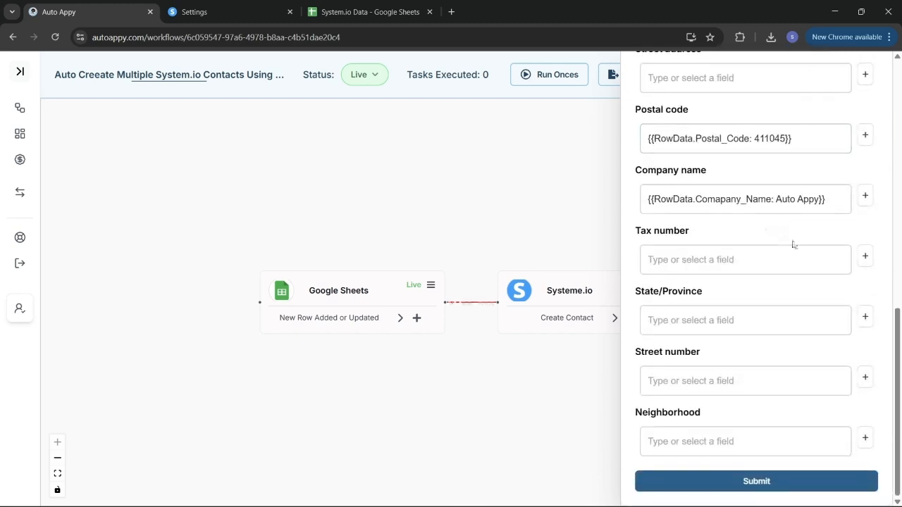
# - Map Tax number to the sheet's RowData.Tax_ID column
pyautogui.click(865, 256)
pyautogui.click(744, 288)
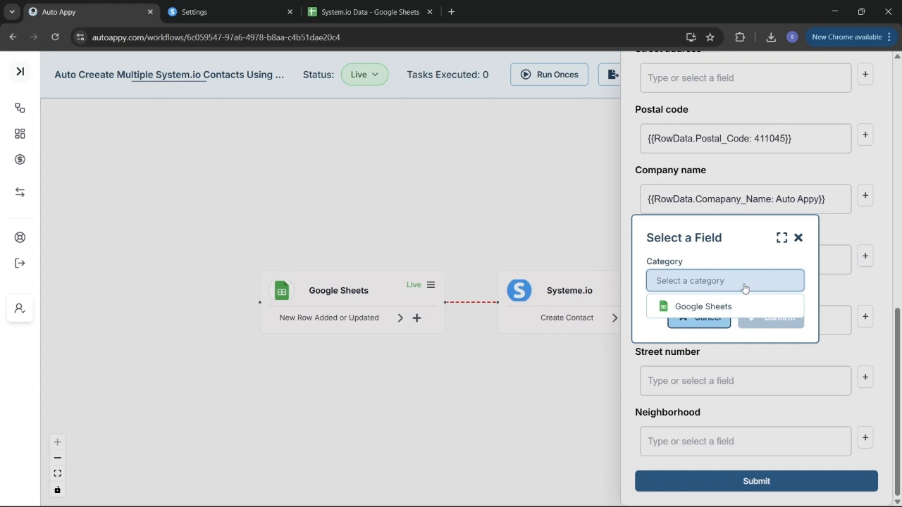
pyautogui.click(735, 313)
pyautogui.click(713, 304)
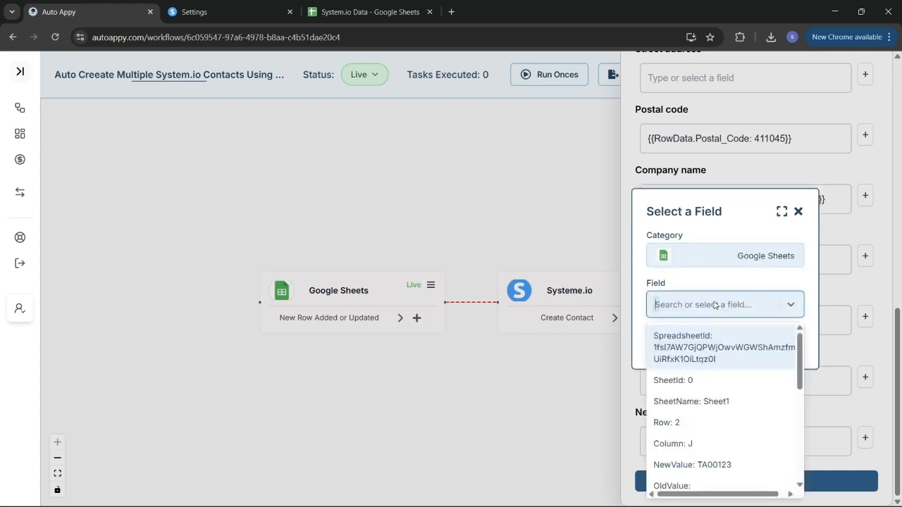
pyautogui.write('T')
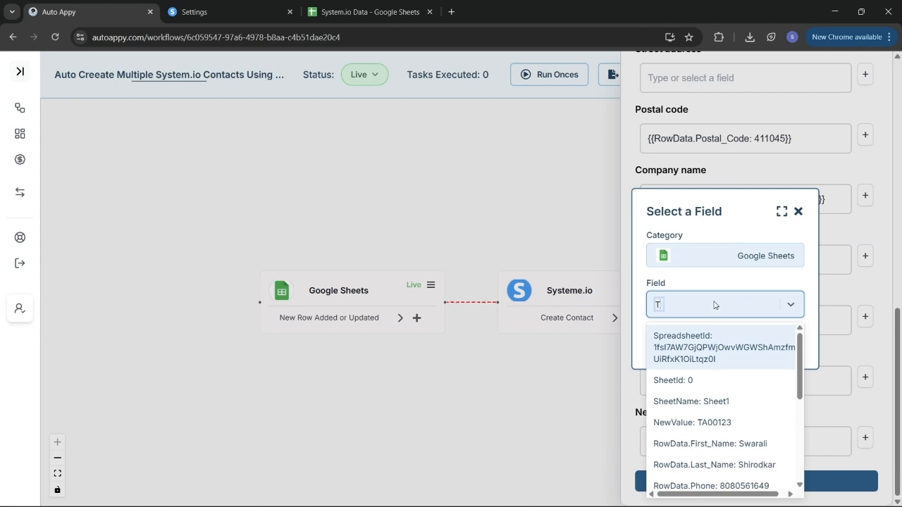
pyautogui.write('a')
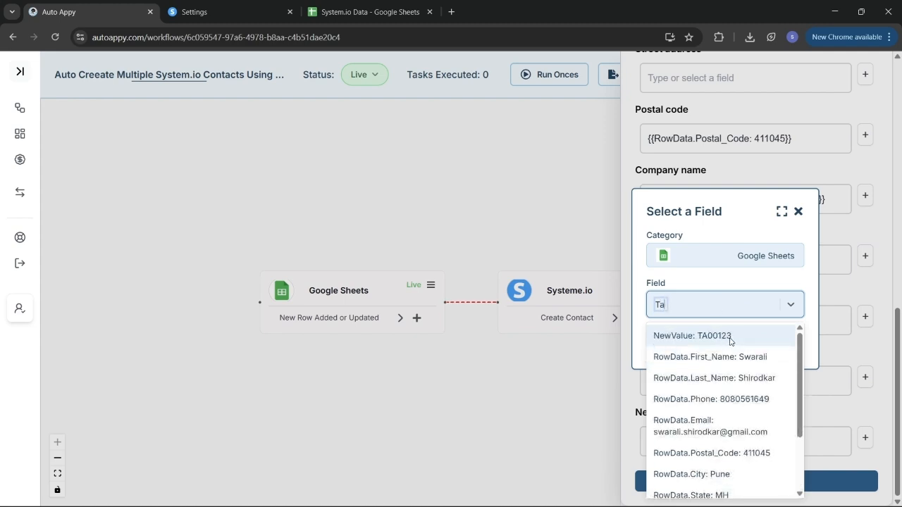
pyautogui.scroll(-2, 720, 430)
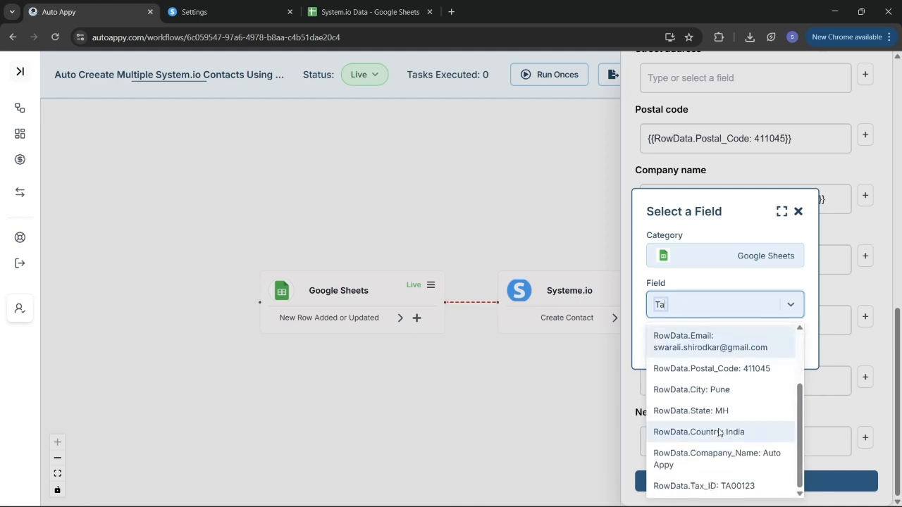
pyautogui.click(714, 486)
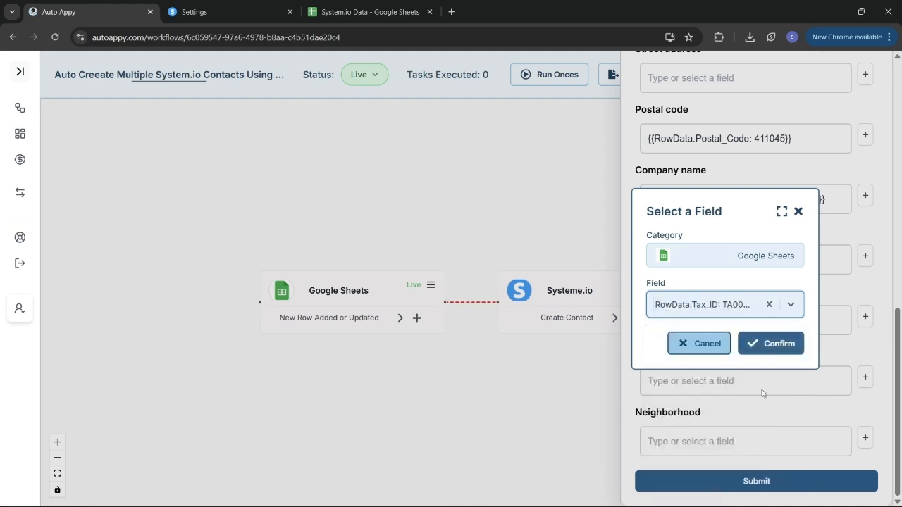
pyautogui.click(775, 343)
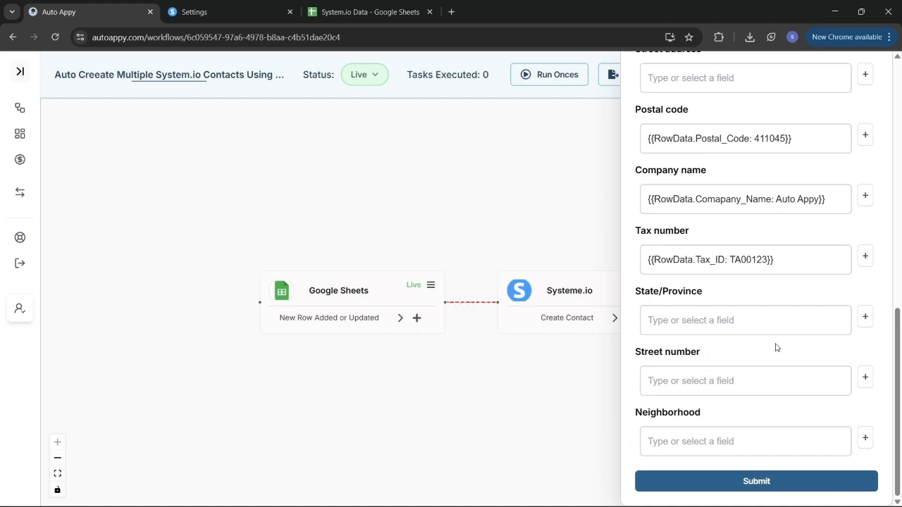
# - Map State/Province to RowData.State and submit the Create Contact settings
pyautogui.click(865, 317)
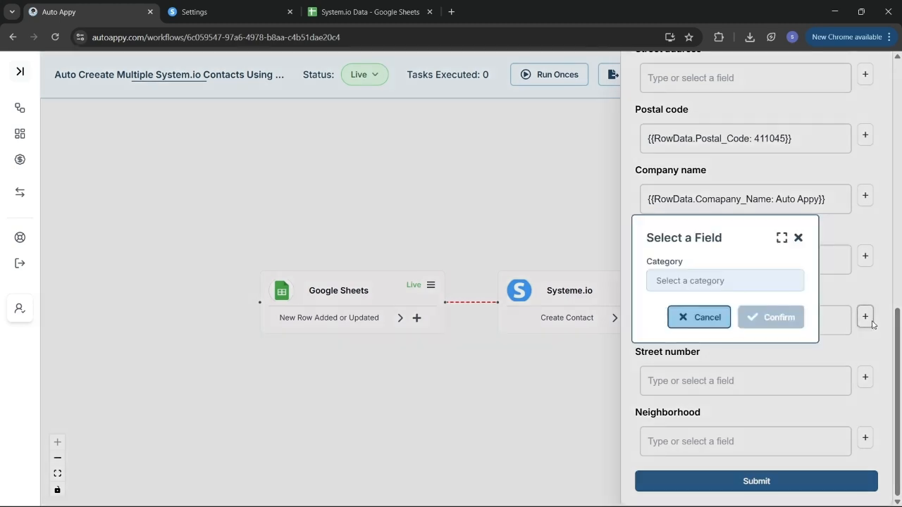
pyautogui.click(725, 280)
pyautogui.click(716, 305)
pyautogui.click(717, 304)
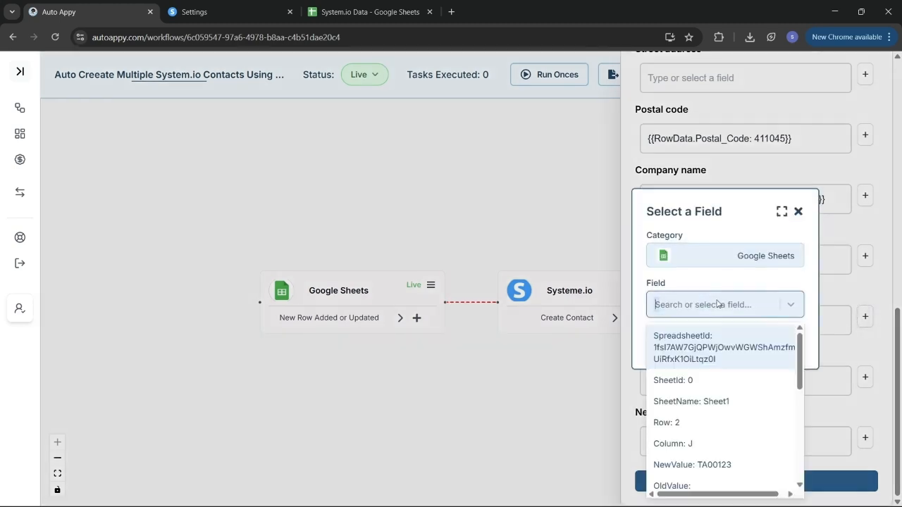
pyautogui.write('MH')
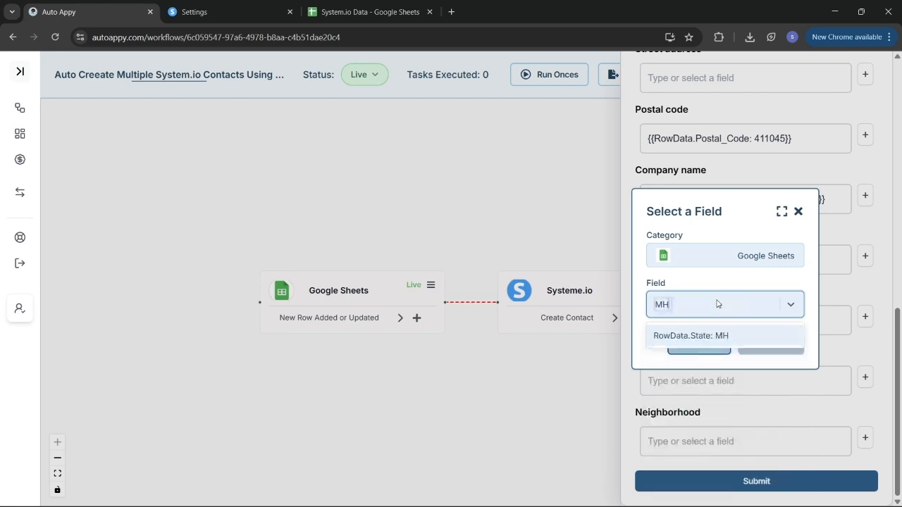
pyautogui.click(736, 336)
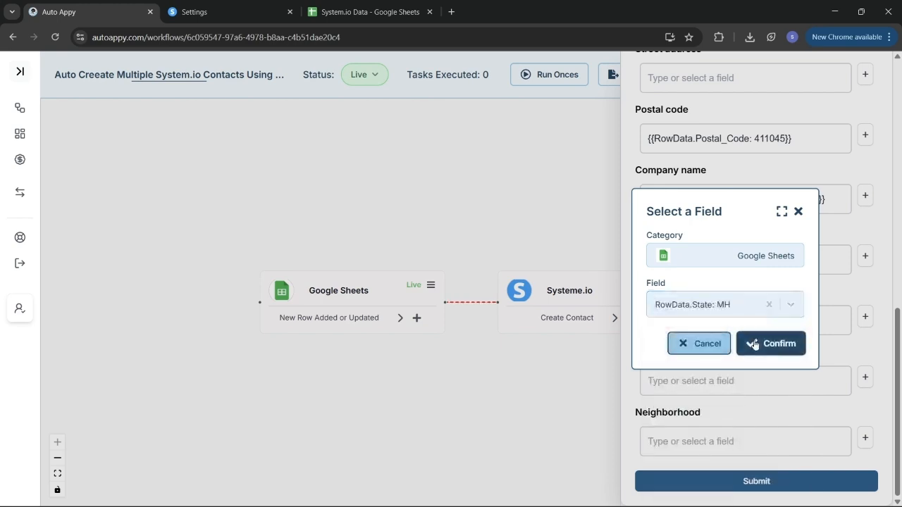
pyautogui.click(754, 344)
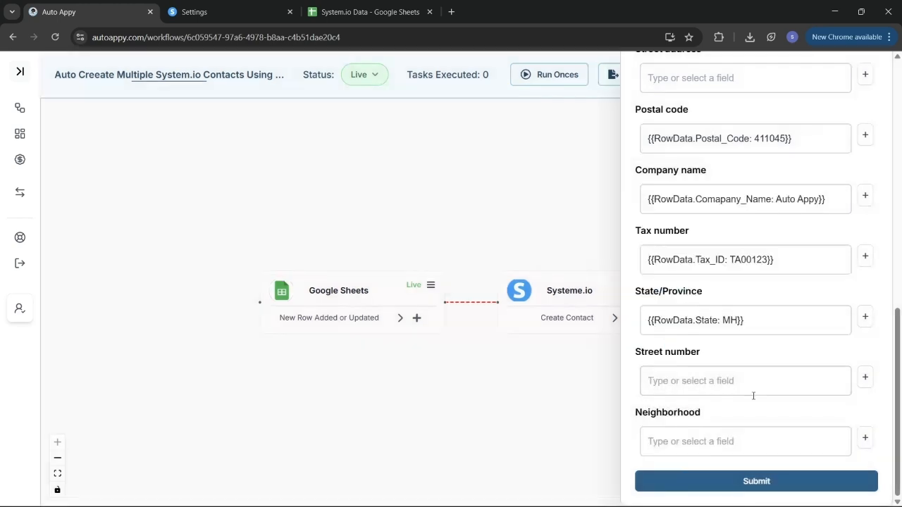
pyautogui.click(756, 481)
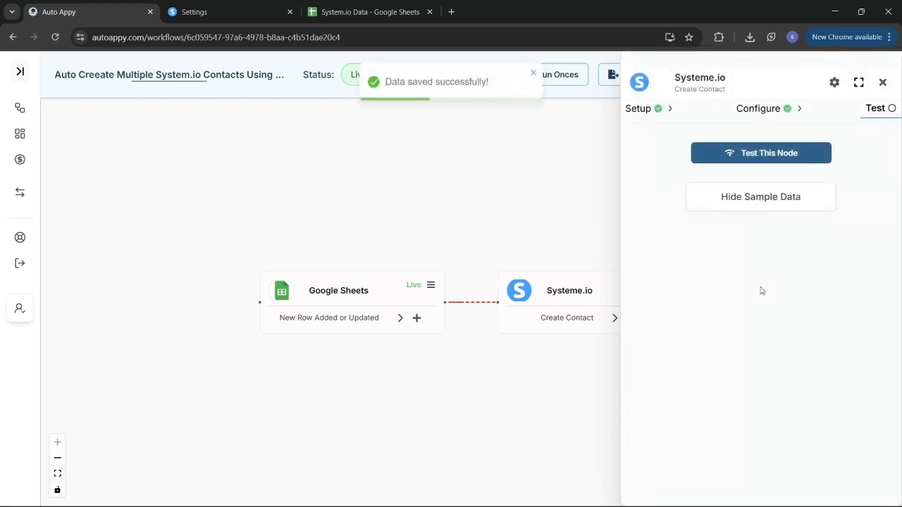
# - Test the Systeme.io Create Contact step and read its 'not a valid choice' error
pyautogui.click(768, 161)
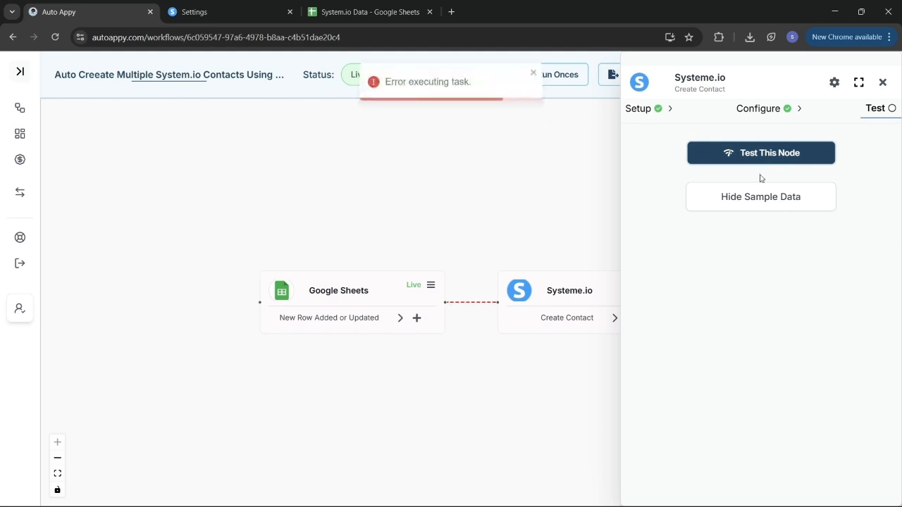
pyautogui.click(756, 202)
pyautogui.click(756, 202)
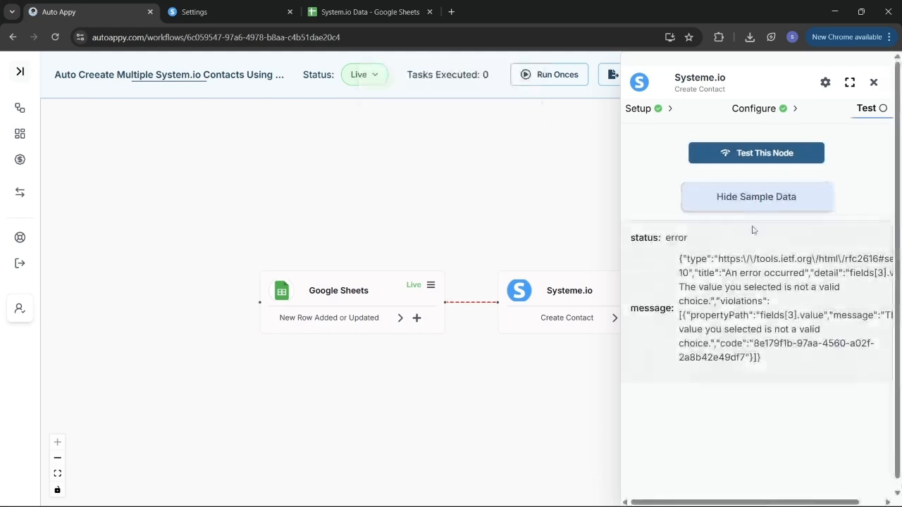
# - Return to the Configure tab and review the mapped fields
pyautogui.click(752, 112)
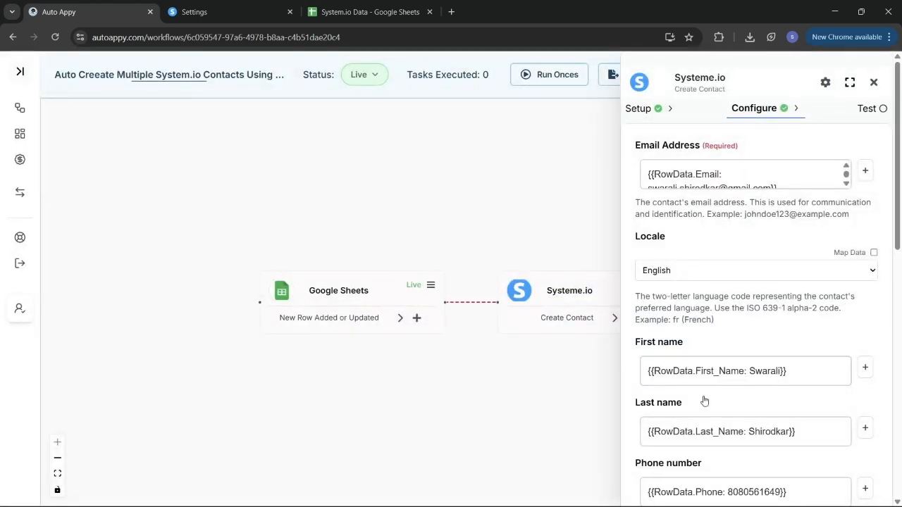
pyautogui.scroll(-5, 704, 401)
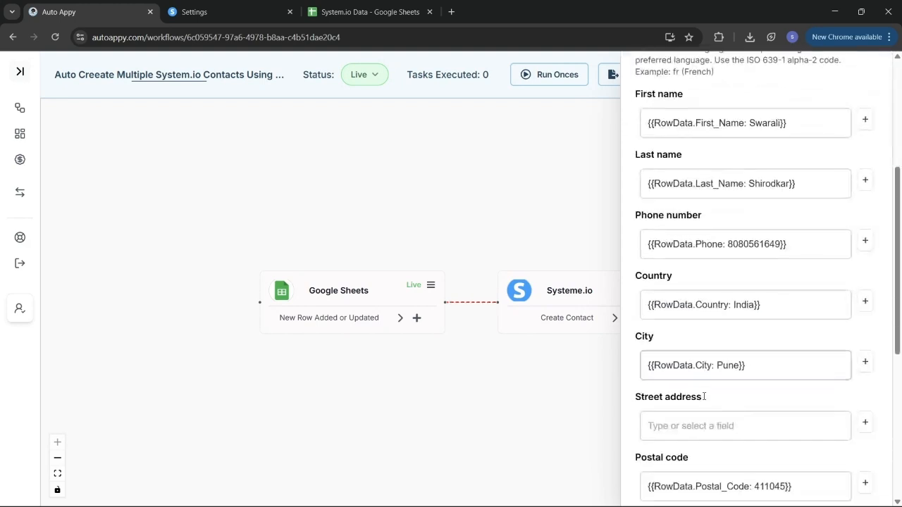
pyautogui.scroll(-2, 704, 398)
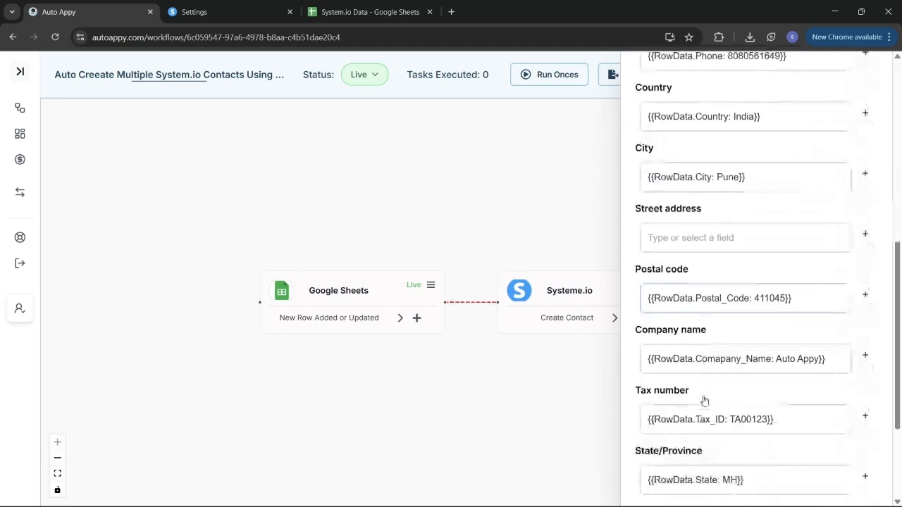
pyautogui.scroll(-1, 704, 400)
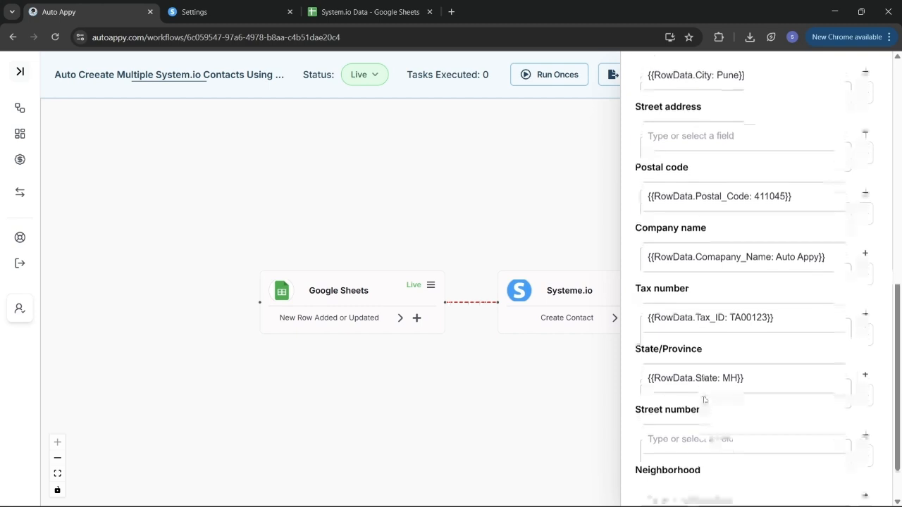
pyautogui.scroll(2, 703, 398)
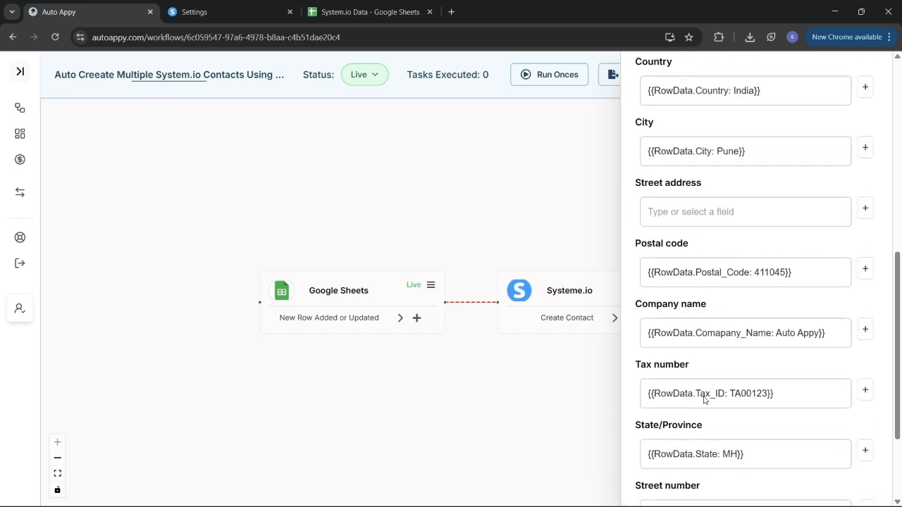
pyautogui.scroll(2, 703, 396)
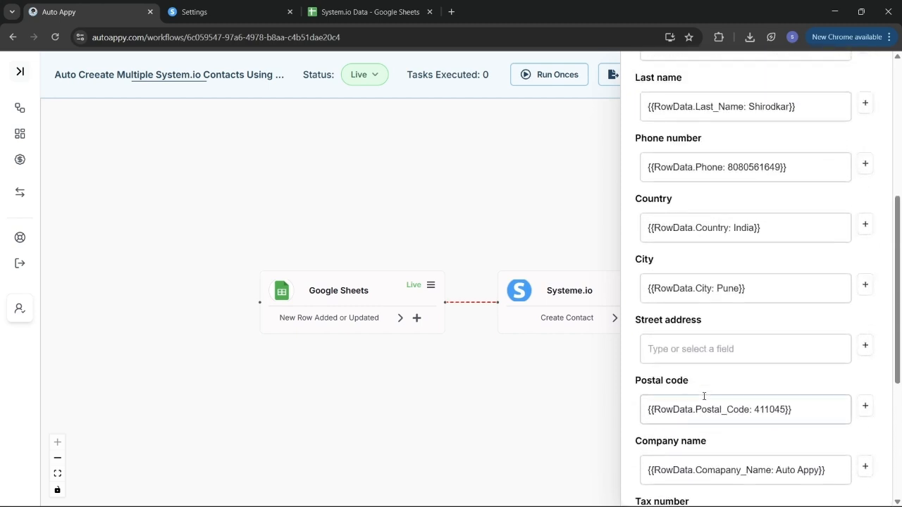
# - Replace the Country mapping with the fixed value IN and save
pyautogui.moveTo(787, 234); pyautogui.dragTo(636, 236)
pyautogui.press('BackSpace')
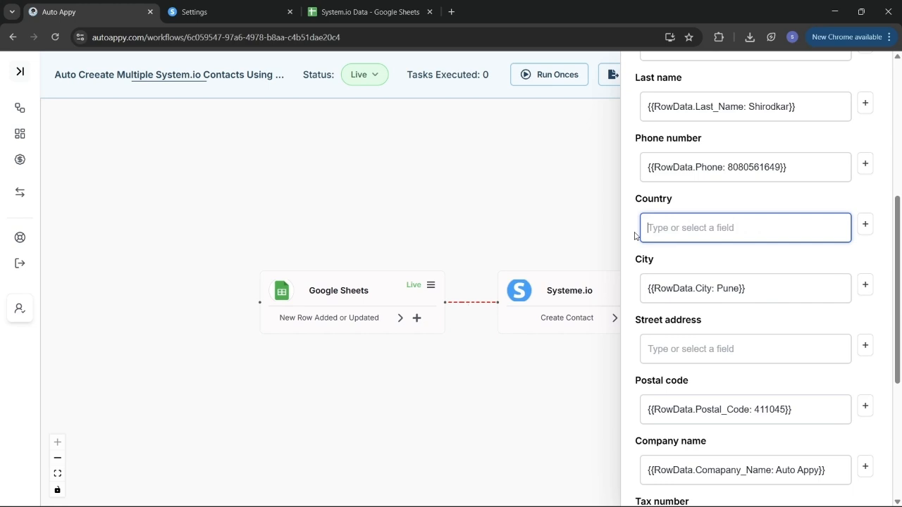
pyautogui.write('IN')
pyautogui.click(778, 262)
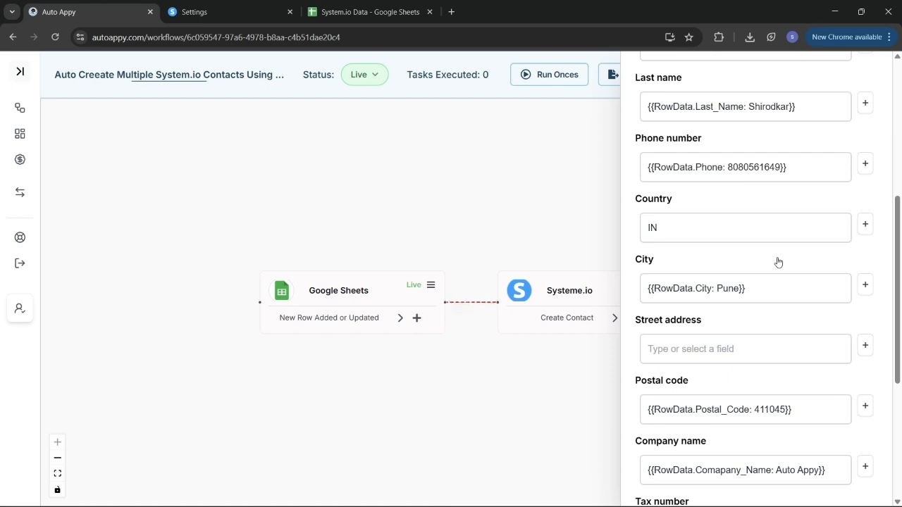
pyautogui.scroll(-4, 778, 262)
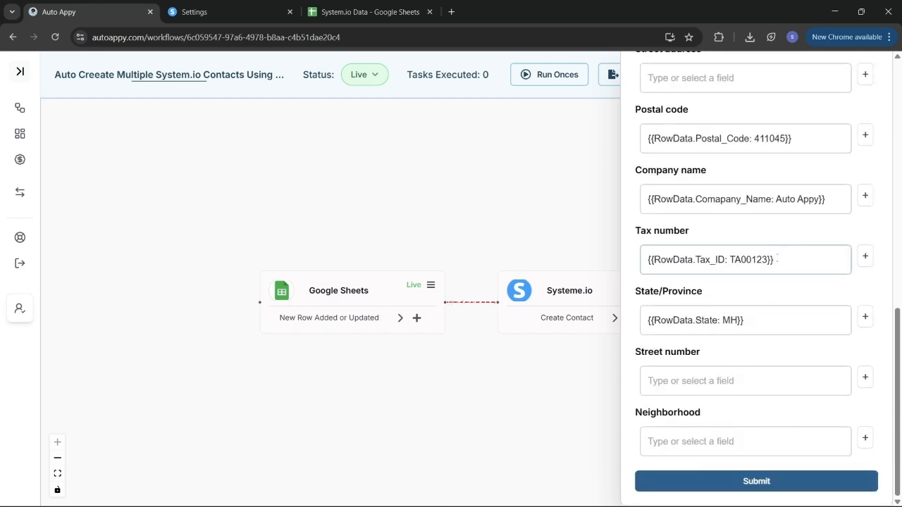
pyautogui.click(764, 484)
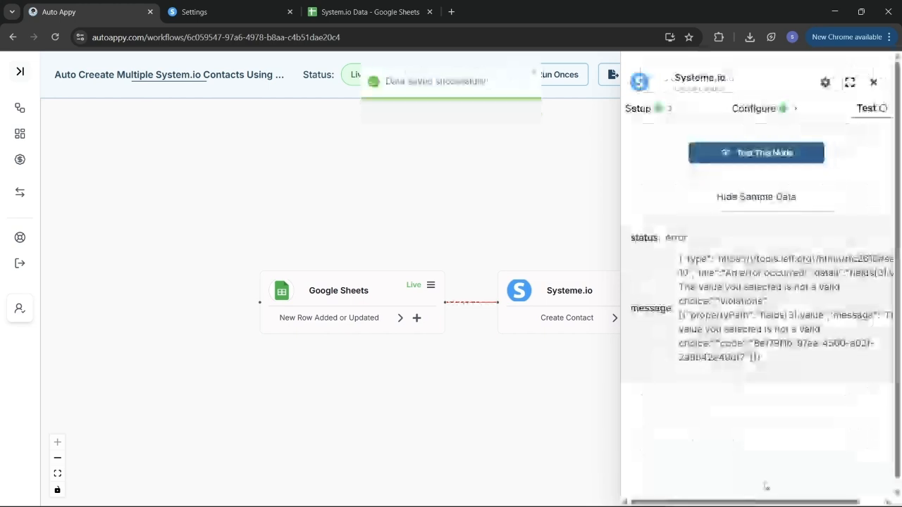
# - Rerun the step test and view the successfully created contact's sample data
pyautogui.click(754, 161)
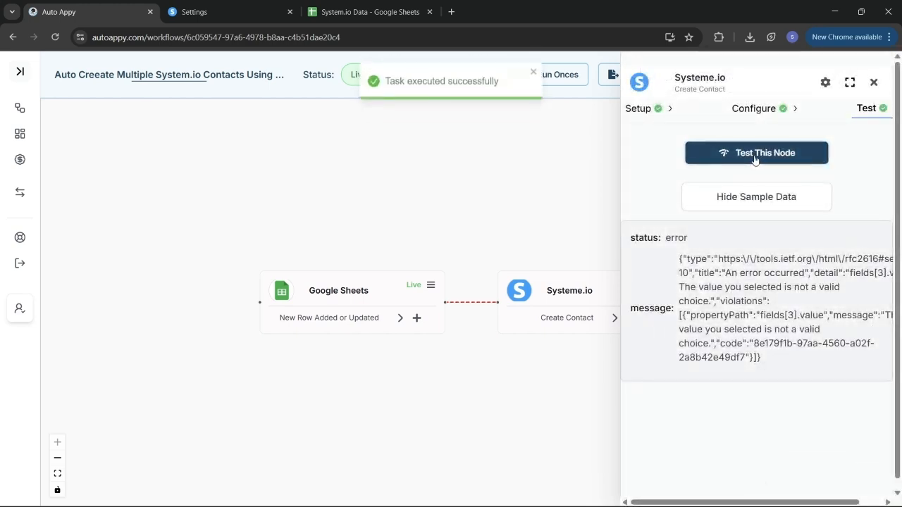
pyautogui.click(753, 209)
pyautogui.click(750, 206)
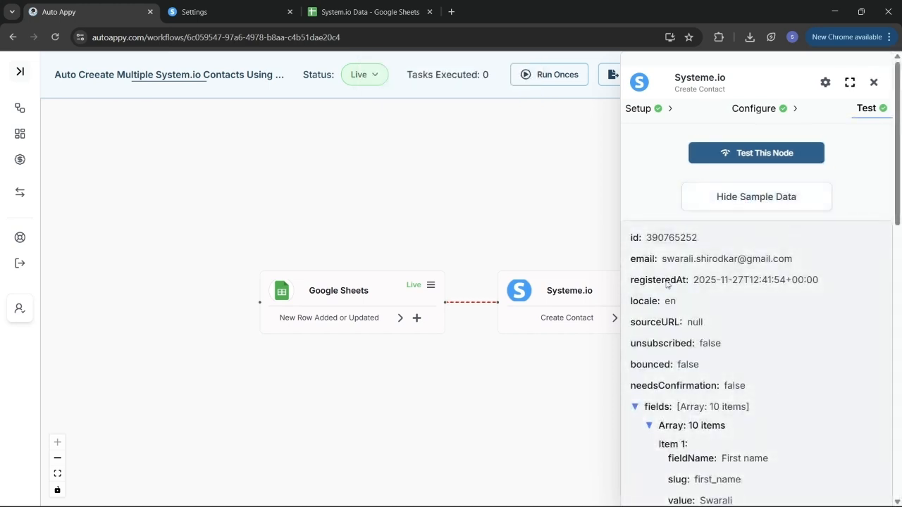
# - Open Systeme.io's CRM Contacts list and reload it to show both contacts
pyautogui.click(199, 14)
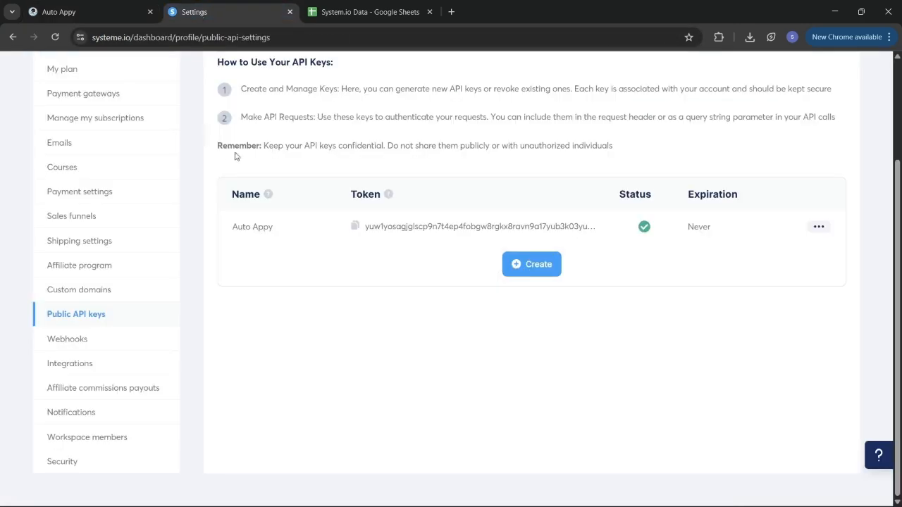
pyautogui.scroll(2, 236, 155)
pyautogui.moveTo(437, 83)
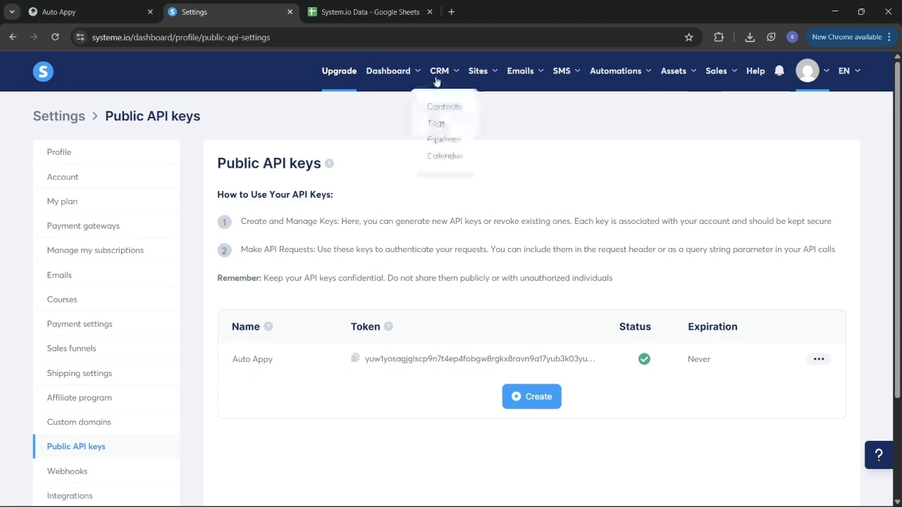
pyautogui.click(445, 107)
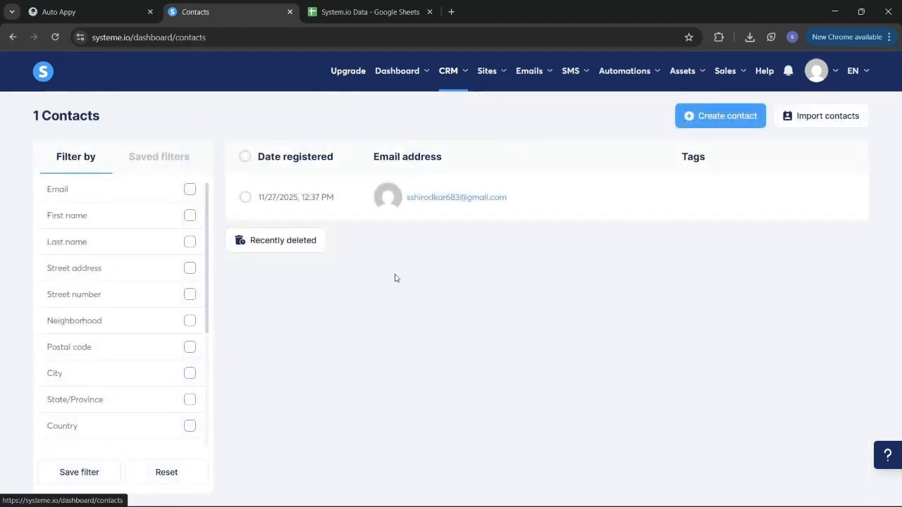
pyautogui.click(57, 39)
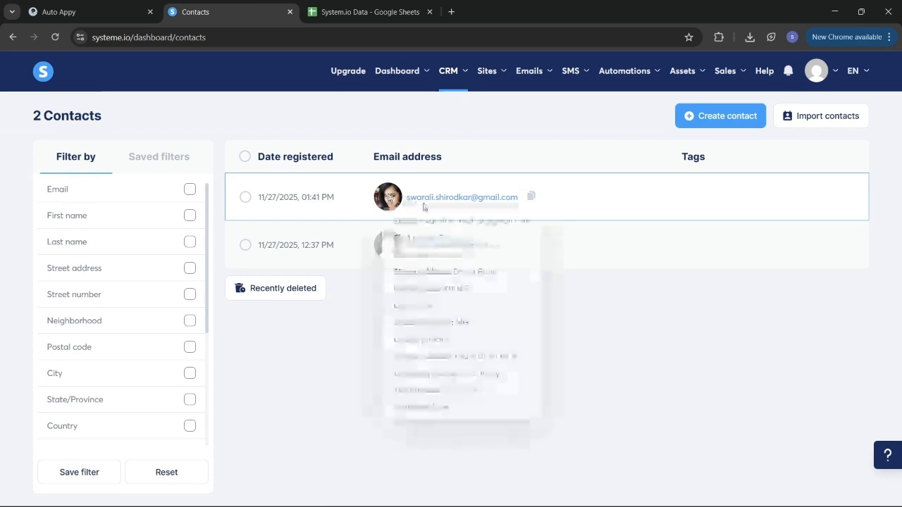
pyautogui.moveTo(427, 200)
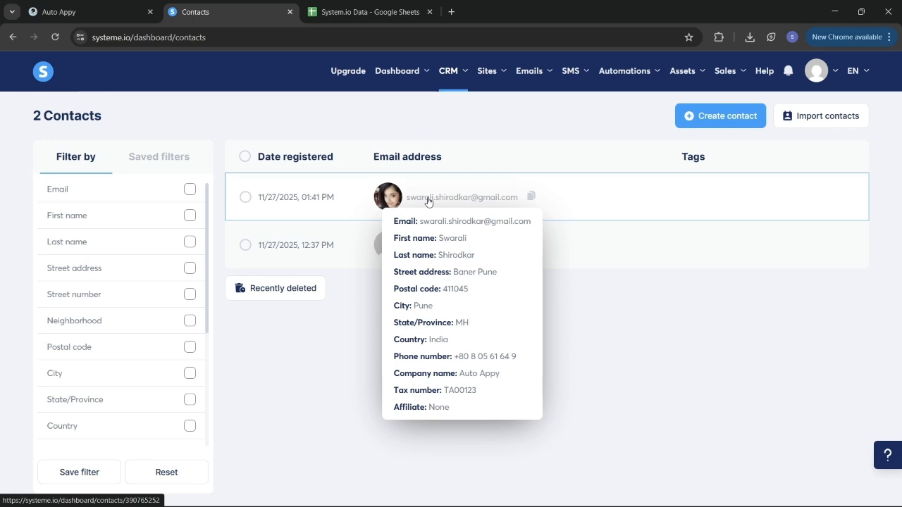
# - Open the new contact's detail page and check its imported address, country and tax fields
pyautogui.click(427, 198)
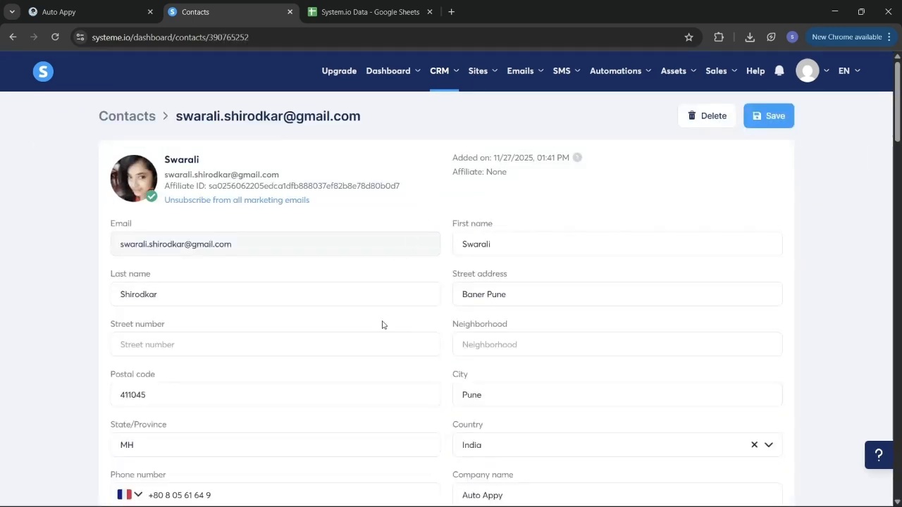
pyautogui.scroll(-2, 383, 325)
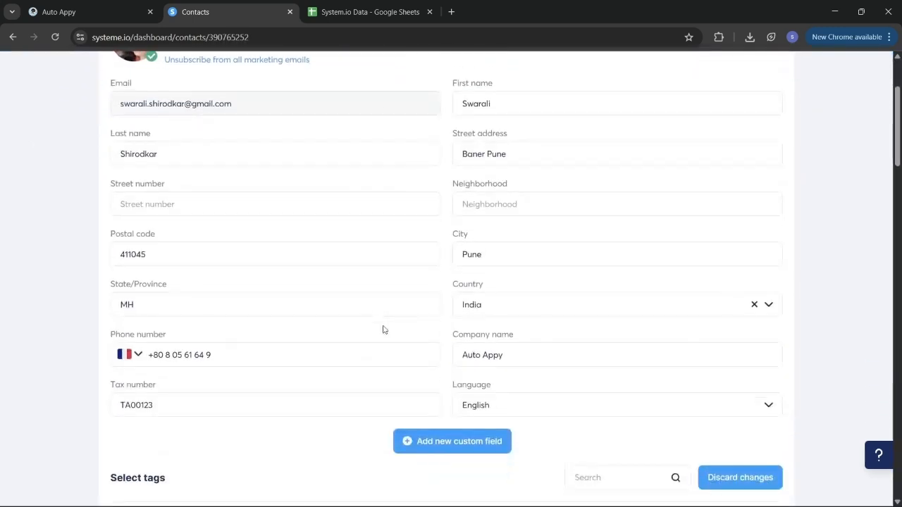
pyautogui.scroll(2, 384, 329)
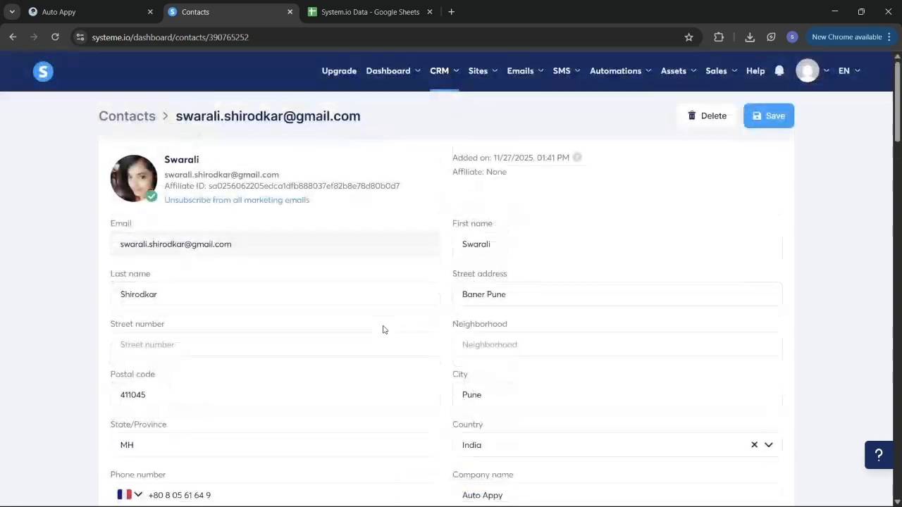